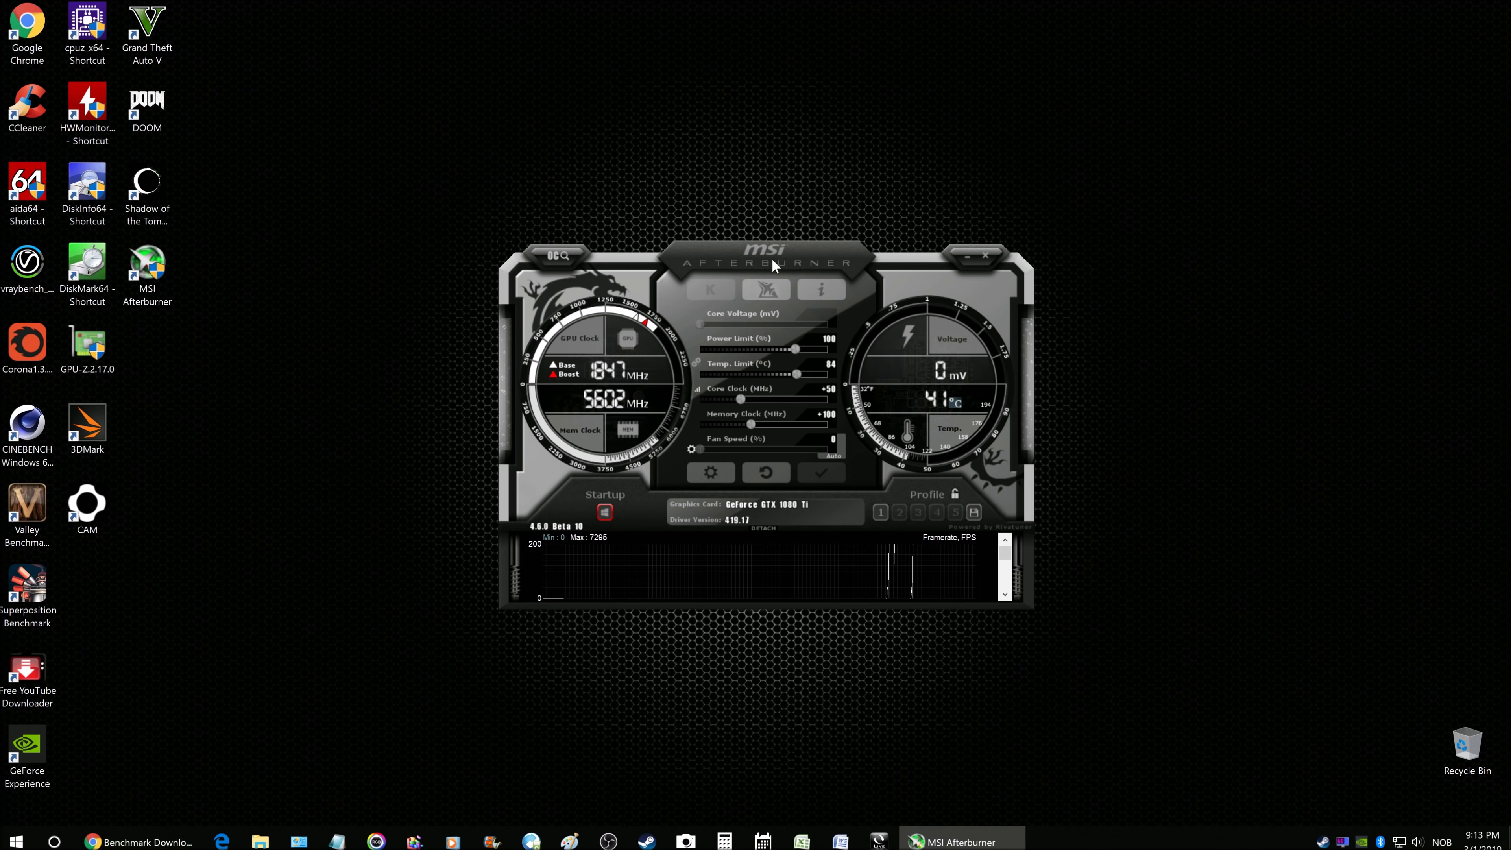
Switch to Chrome and examine the MSI Afterburner download page and TechPowerUp's benchmark downloads, including Unigine Valley and Heaven
left_click(134, 841)
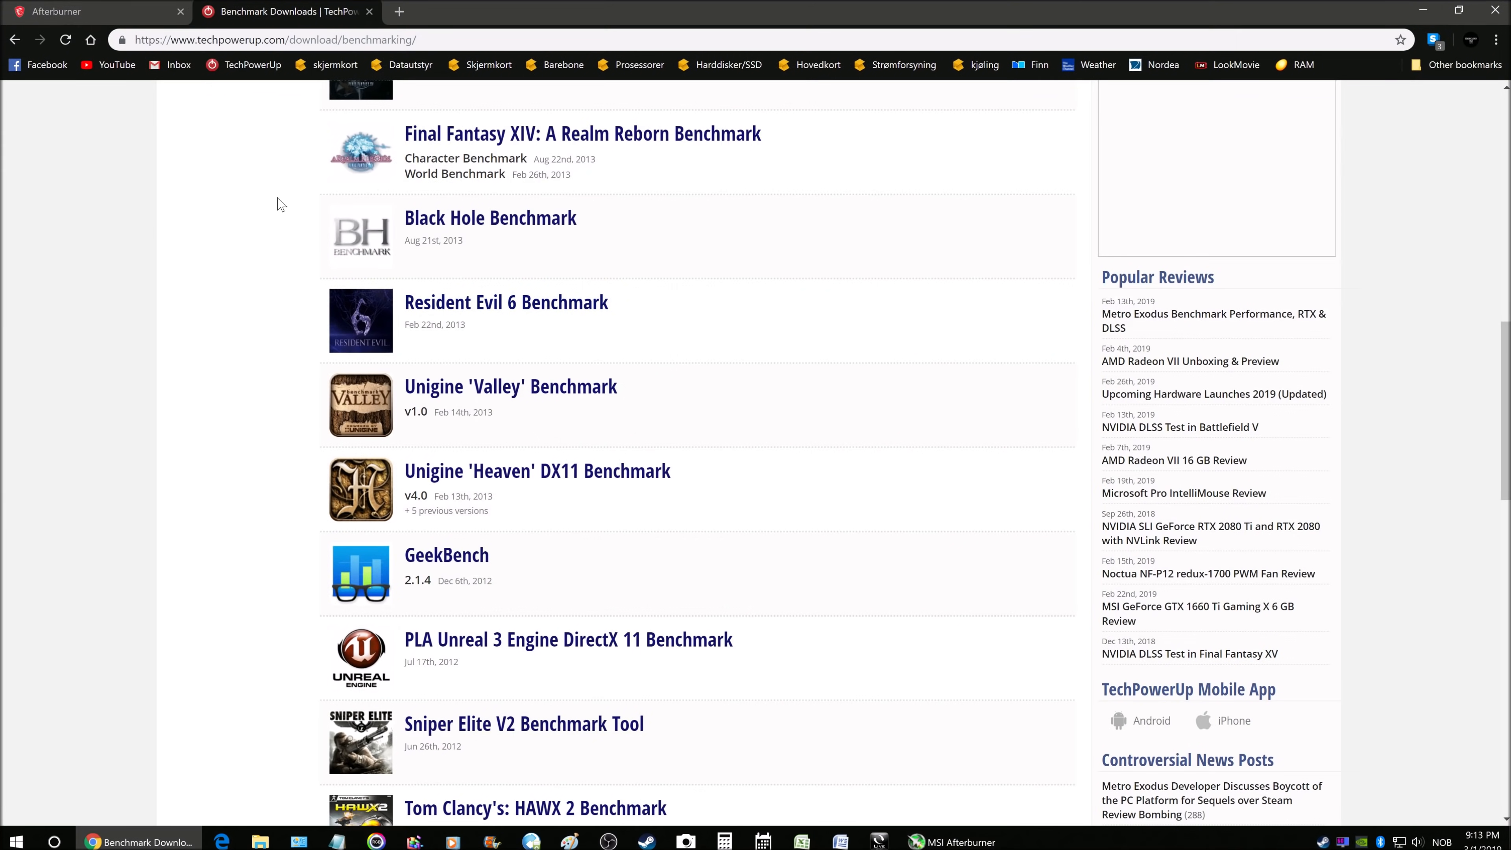
left_click(70, 18)
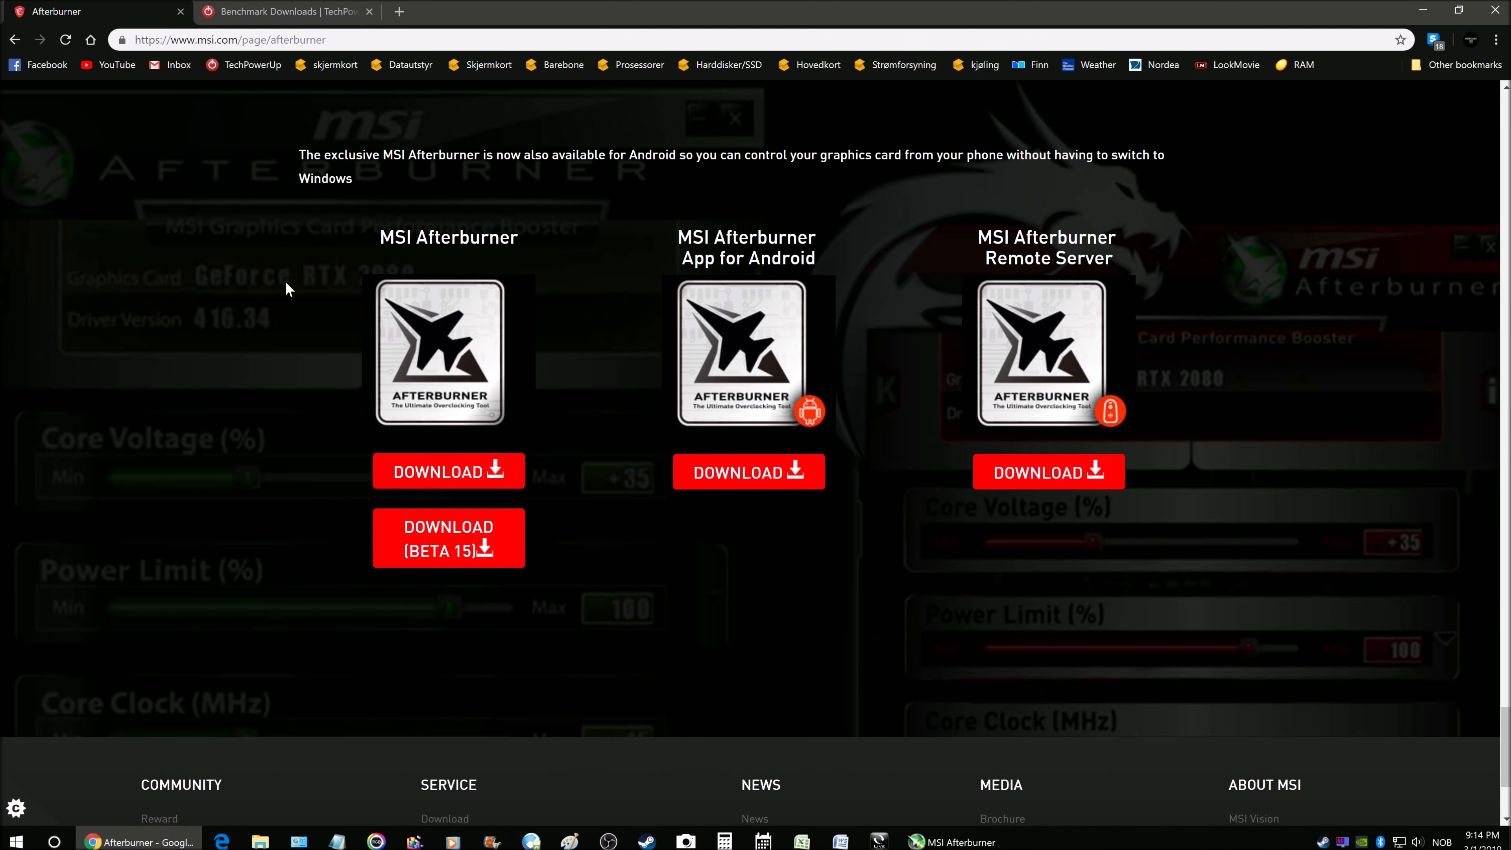
left_click(277, 13)
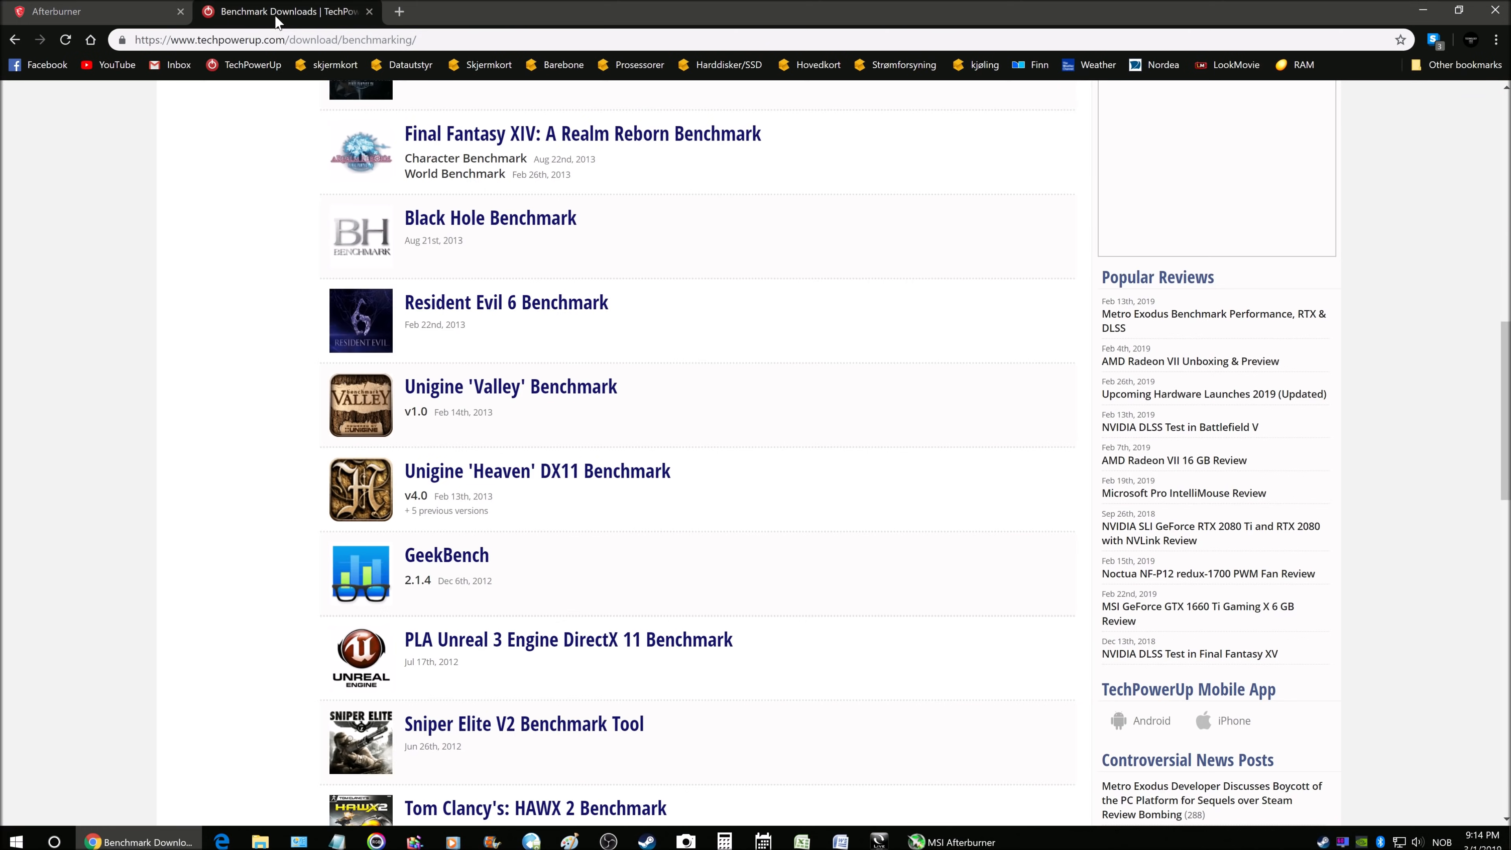
scroll(192, 394, "up", 12)
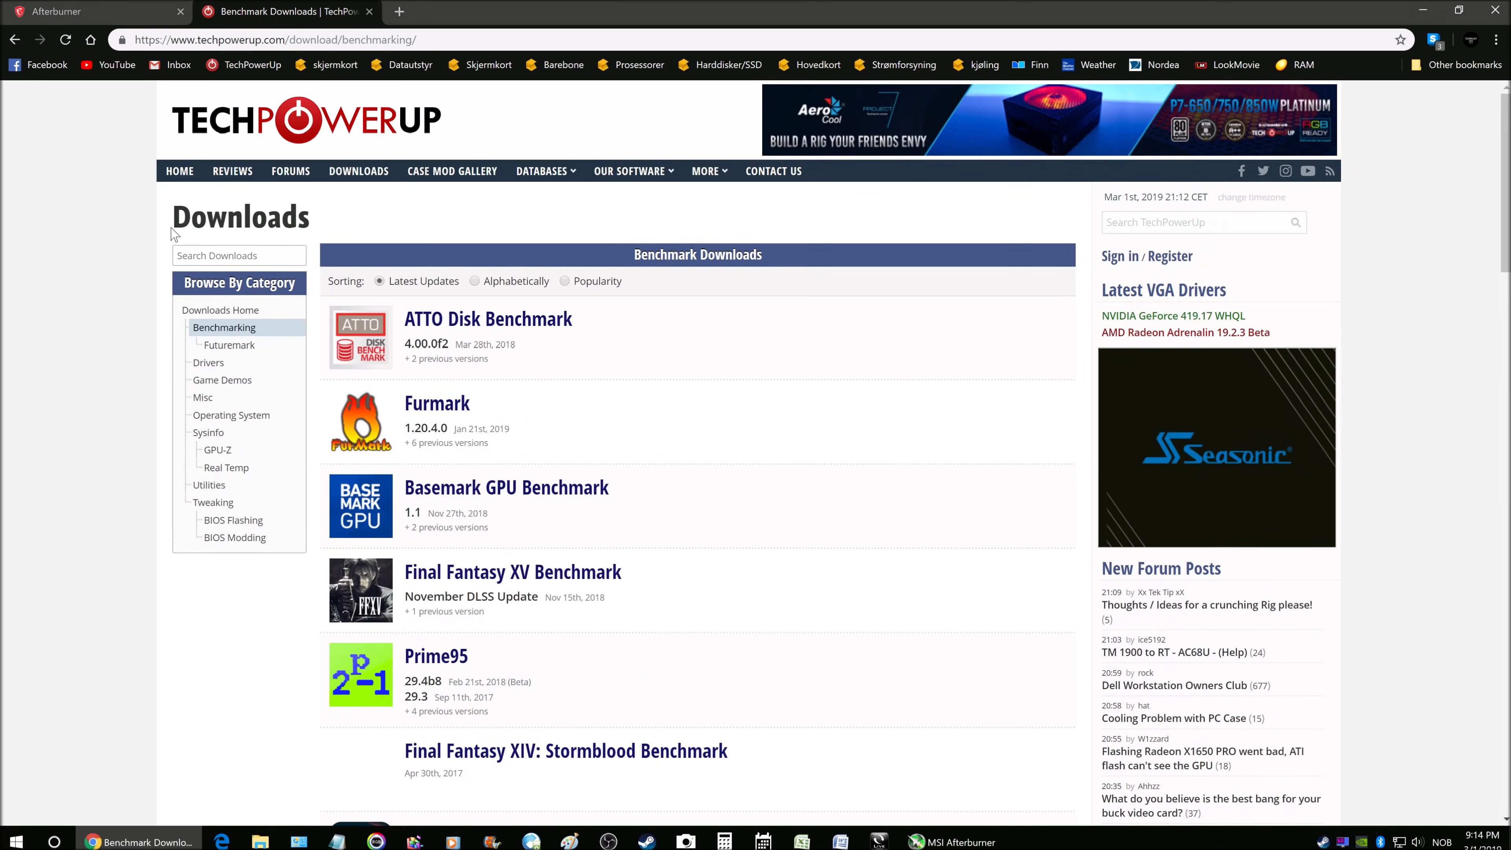
scroll(197, 428, "down", 7)
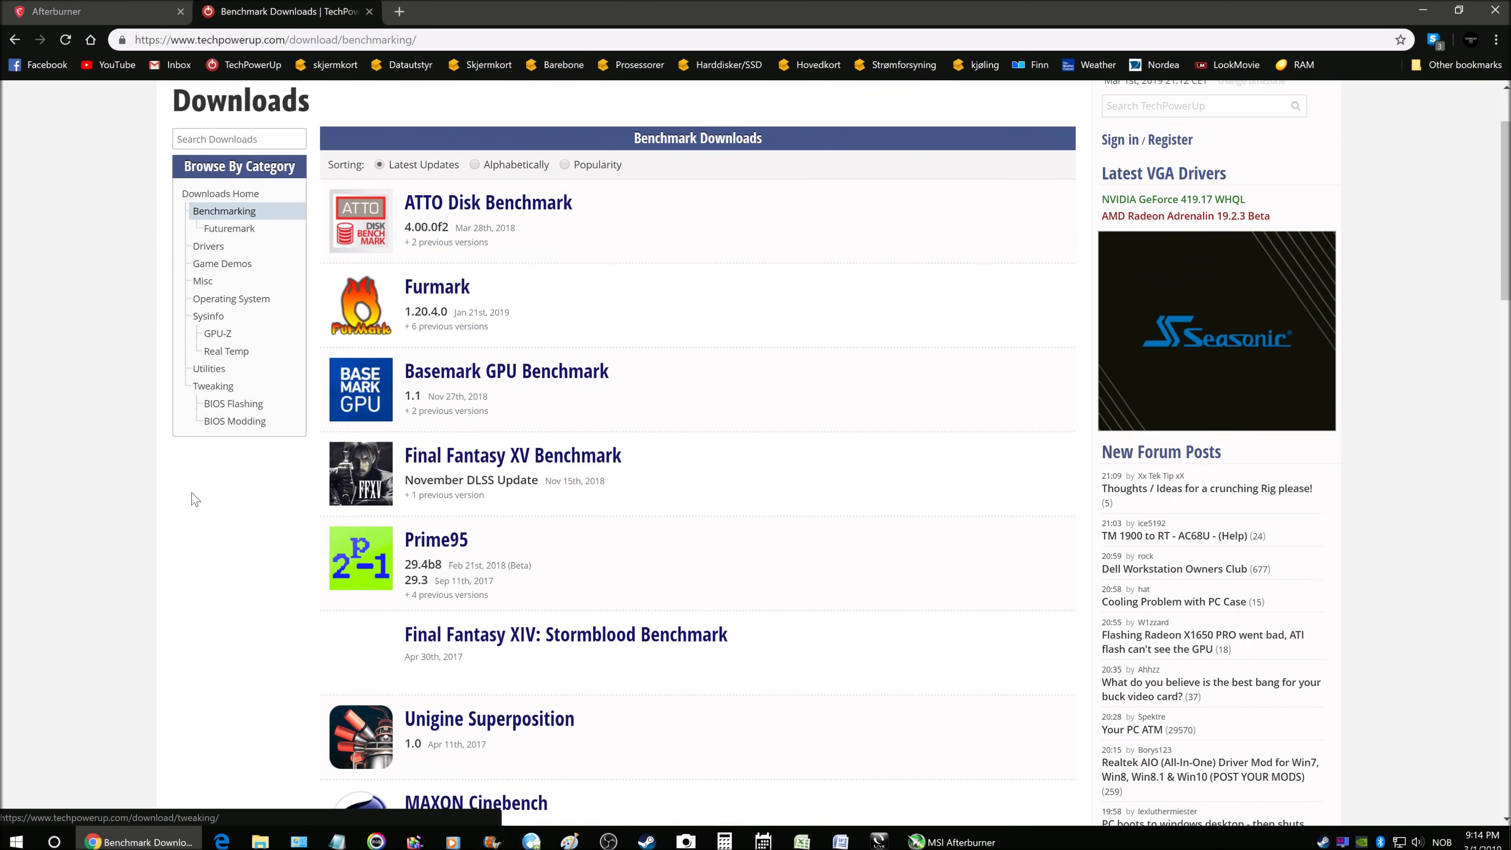
scroll(196, 428, "down", 7)
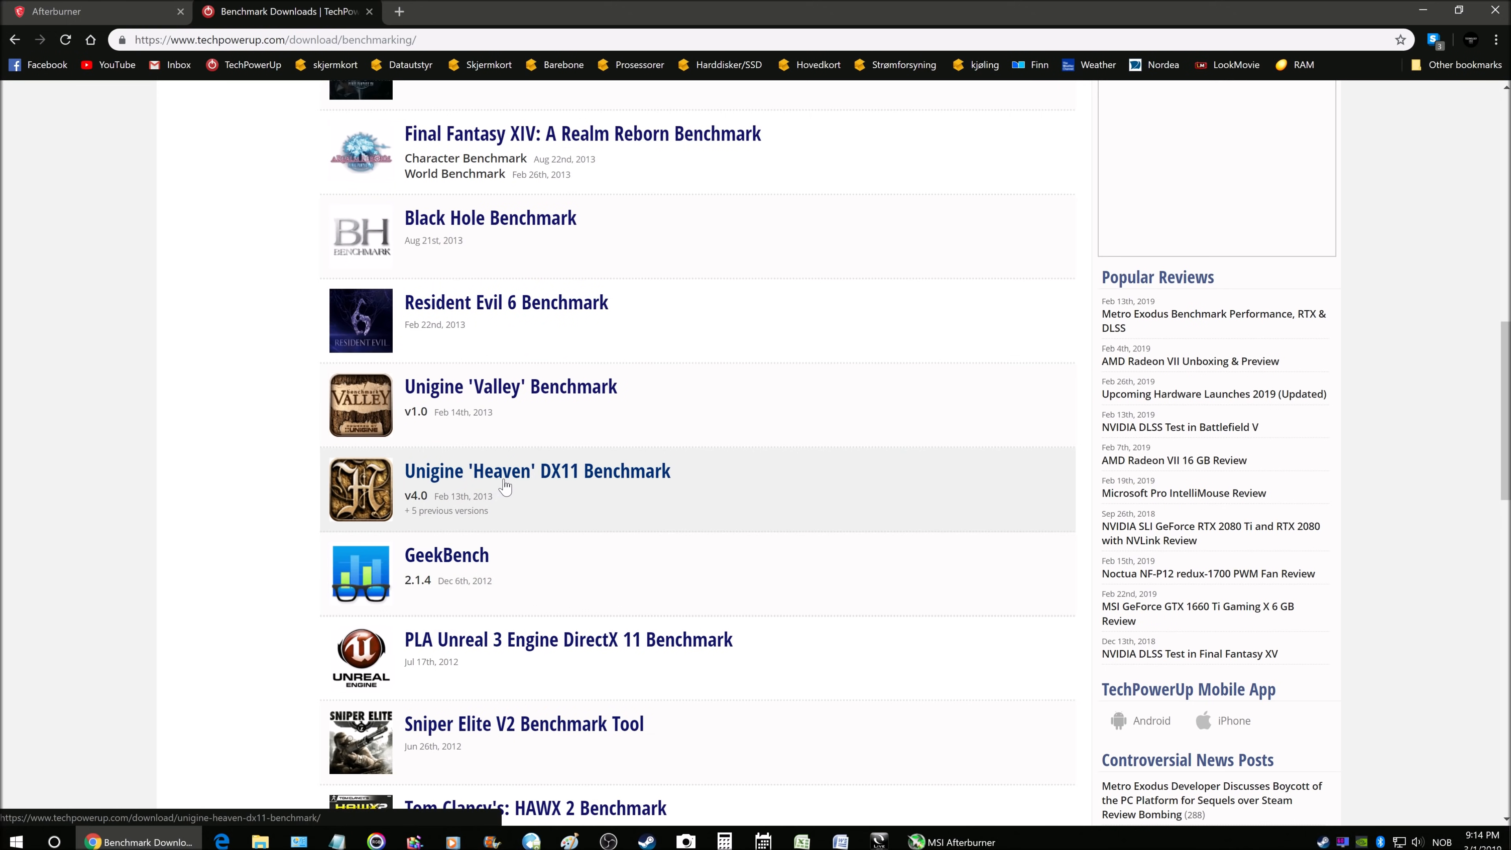
left_click(140, 842)
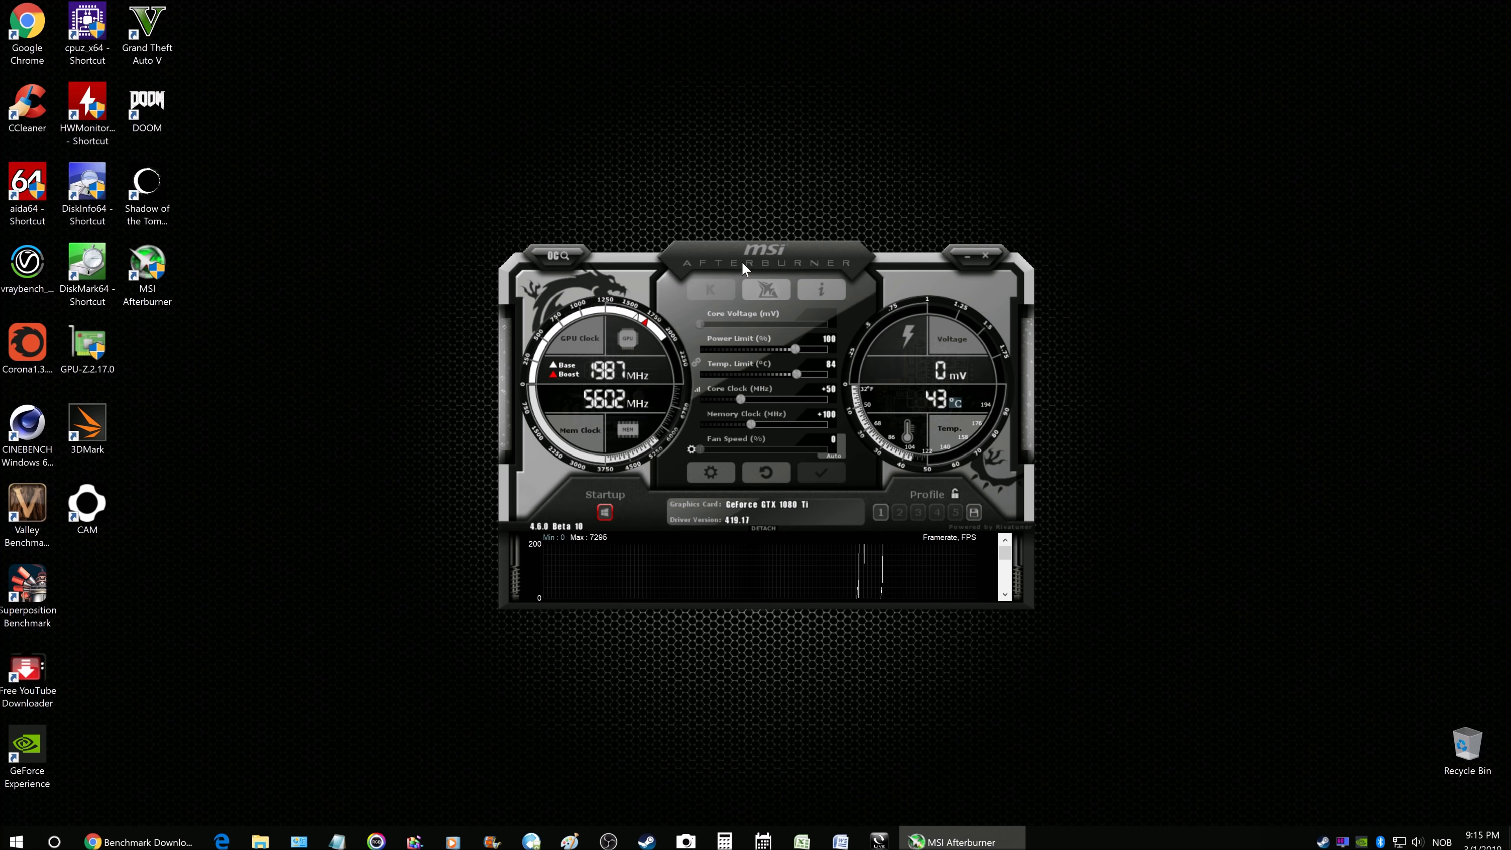
Open RivaTuner Statistics Server to review its on-screen display settings, and minimize it
left_click(1342, 842)
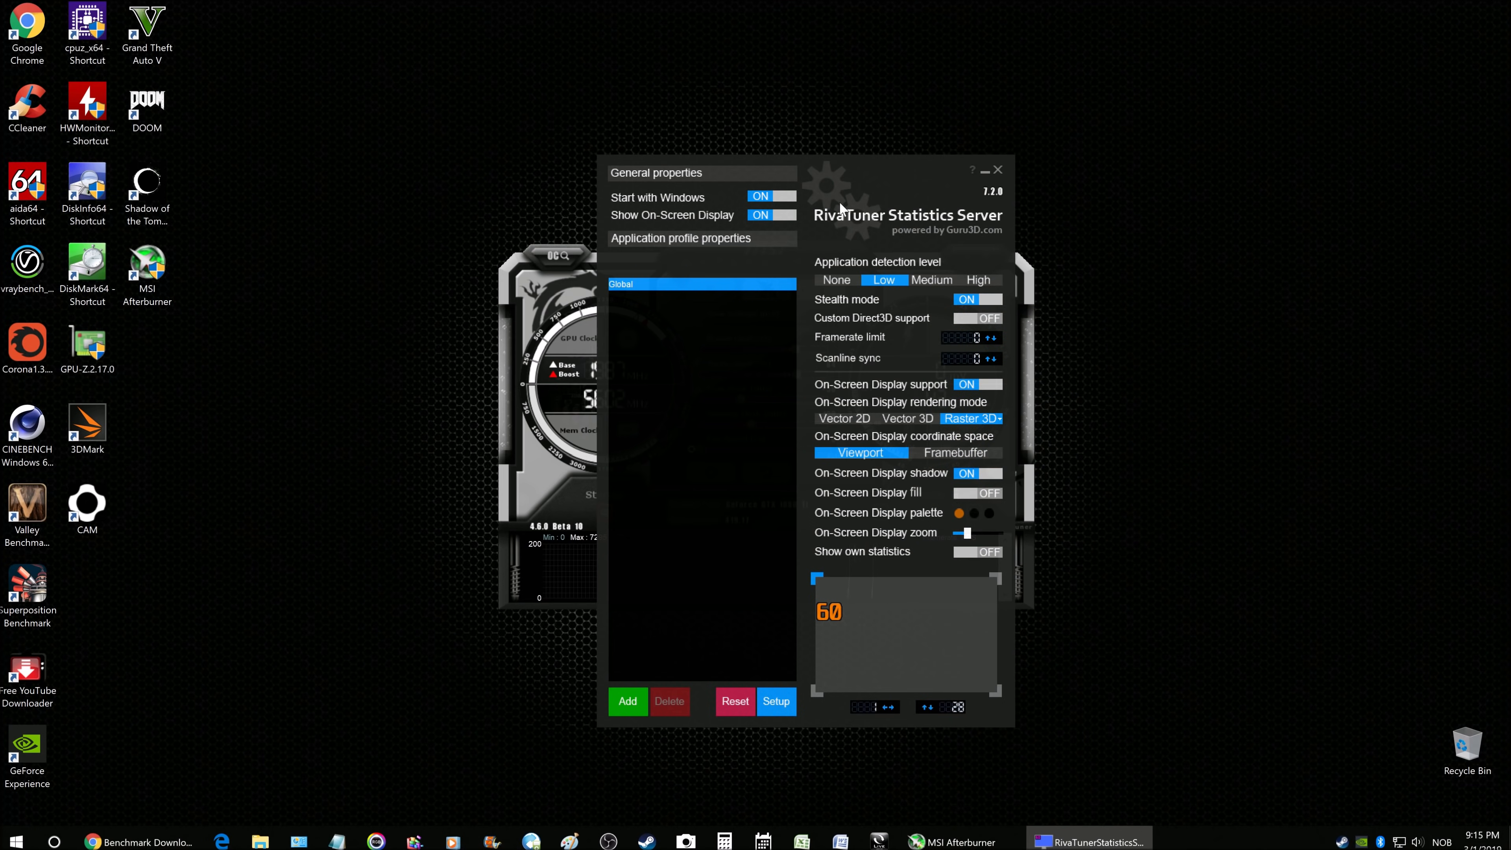
left_click(984, 173)
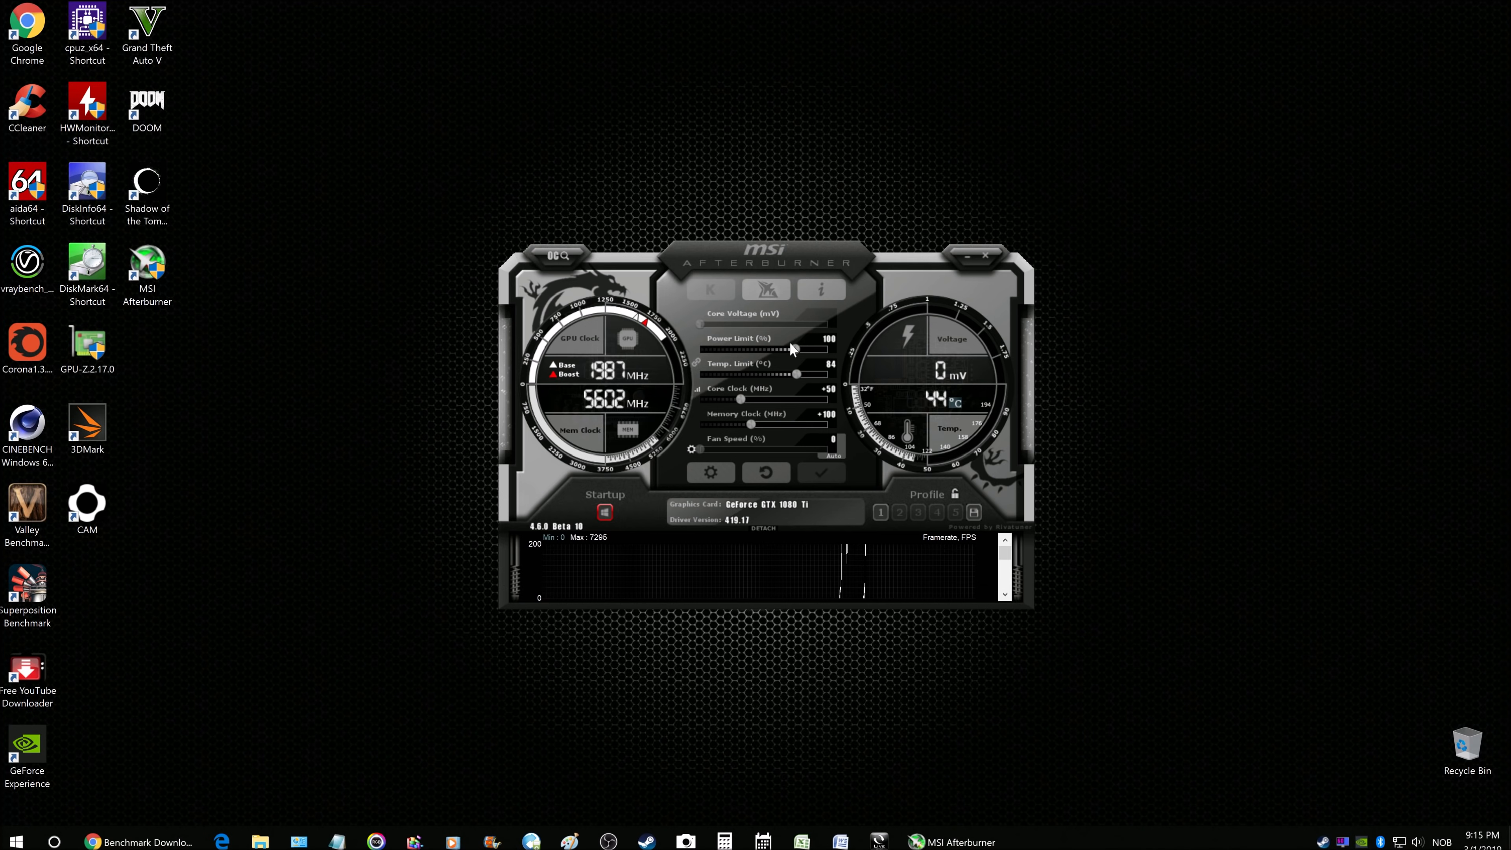
Try the power limit slider at 100% and reset the graphics card's overclock settings to their defaults
left_click(696, 361)
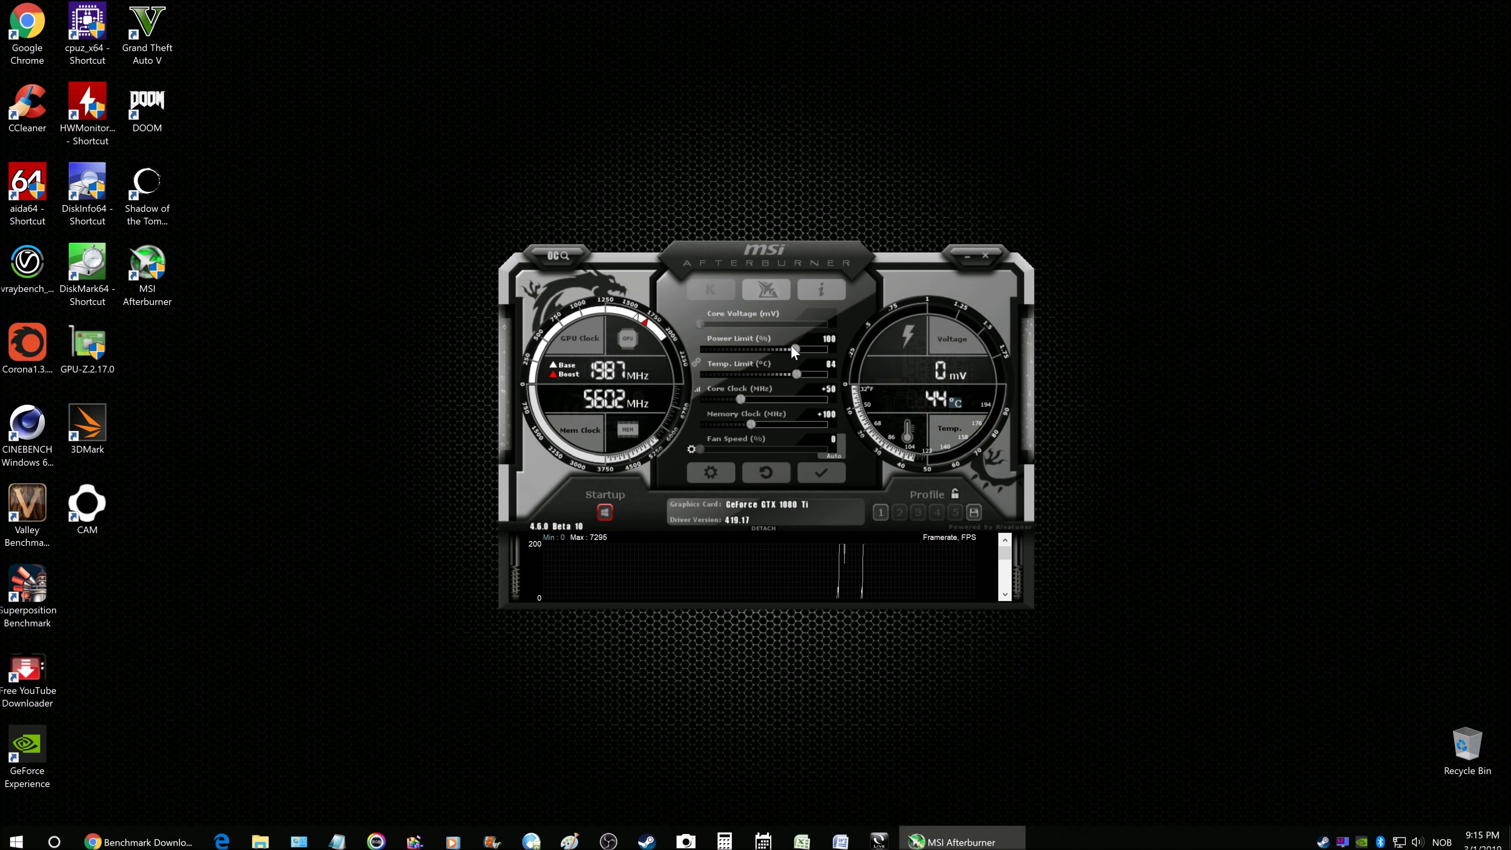
mouse_move(794, 348)
left_mouse_down()
mouse_move(840, 349)
mouse_move(795, 350)
left_mouse_up()
mouse_move(800, 351)
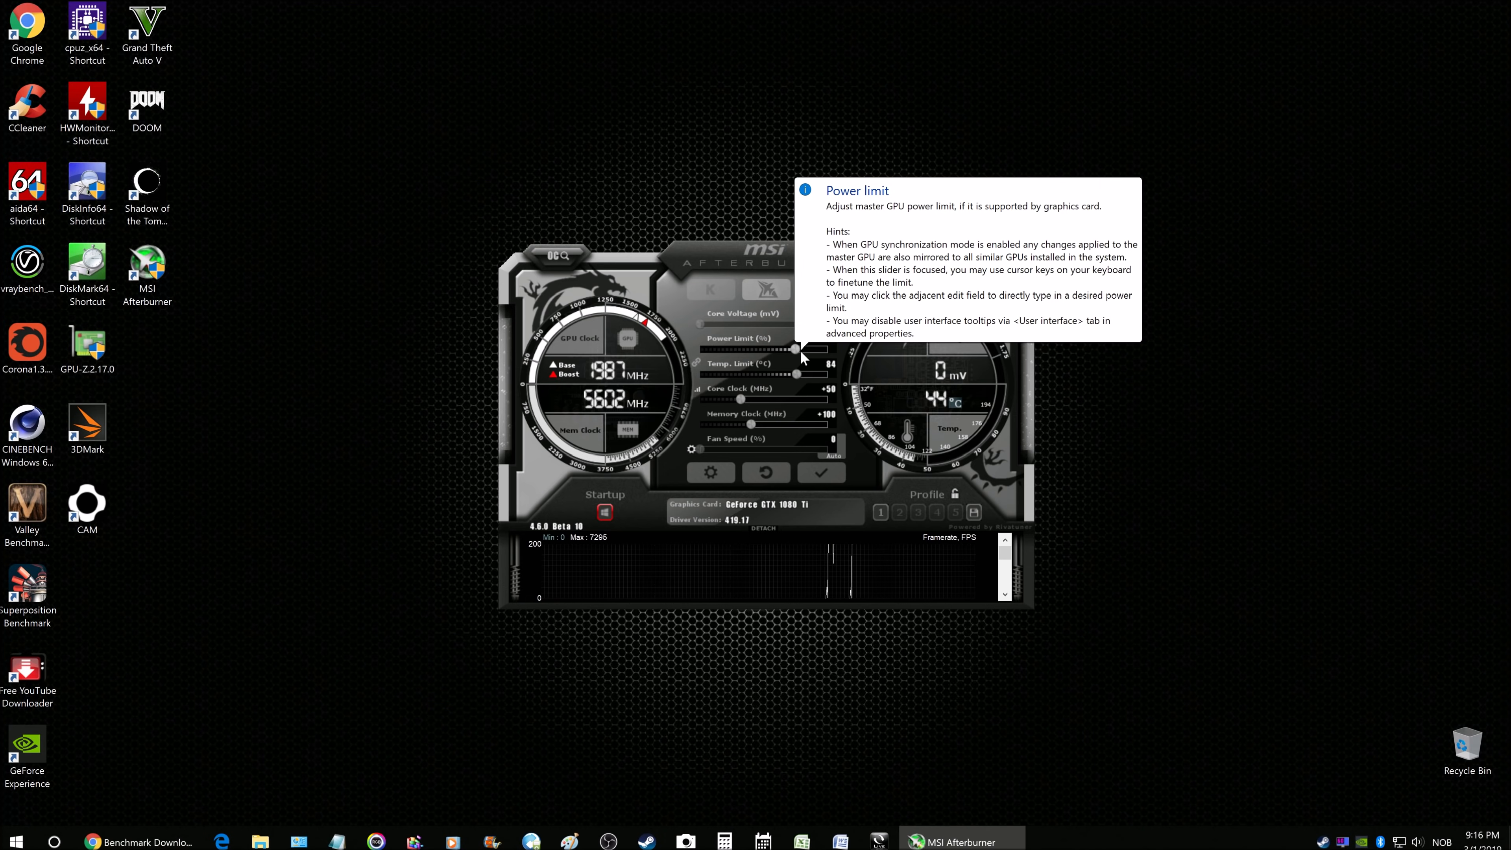
left_click(766, 475)
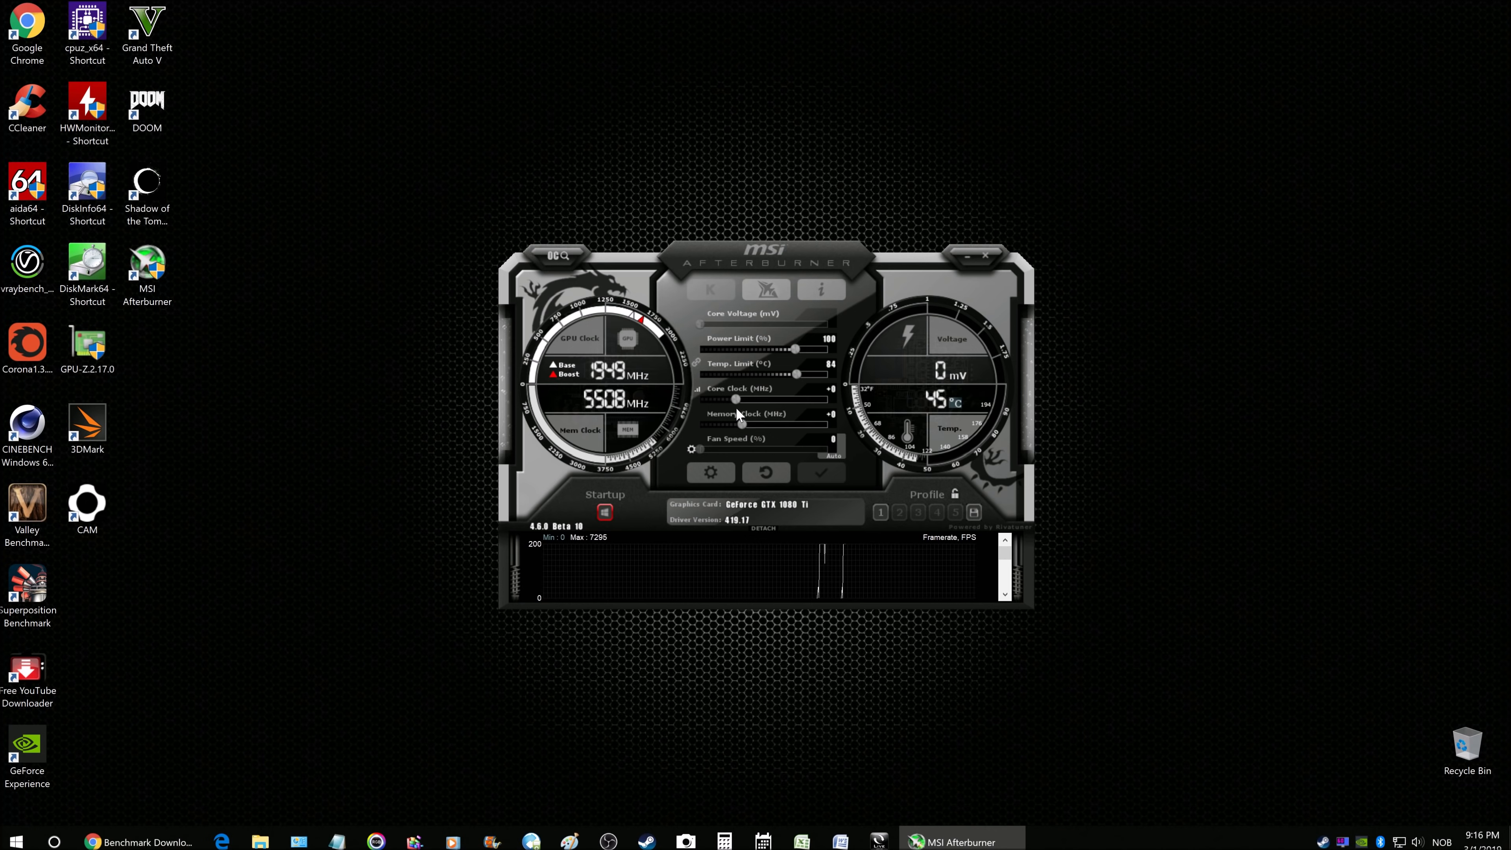
Set the memory clock offset to +100 MHz
mouse_move(745, 422)
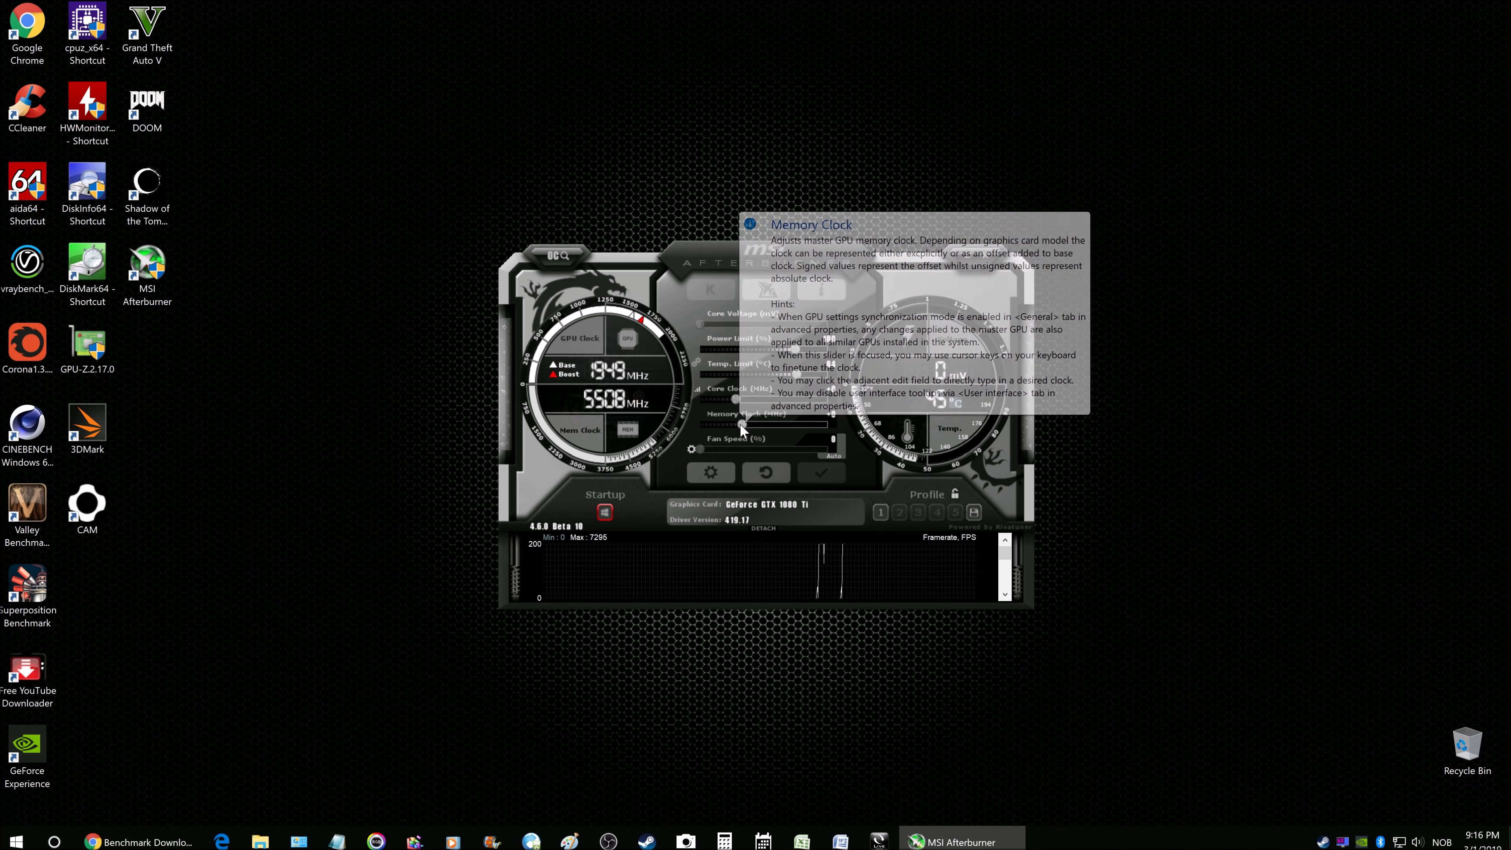
mouse_move(741, 424)
left_mouse_down()
mouse_move(804, 423)
mouse_move(748, 421)
left_mouse_up()
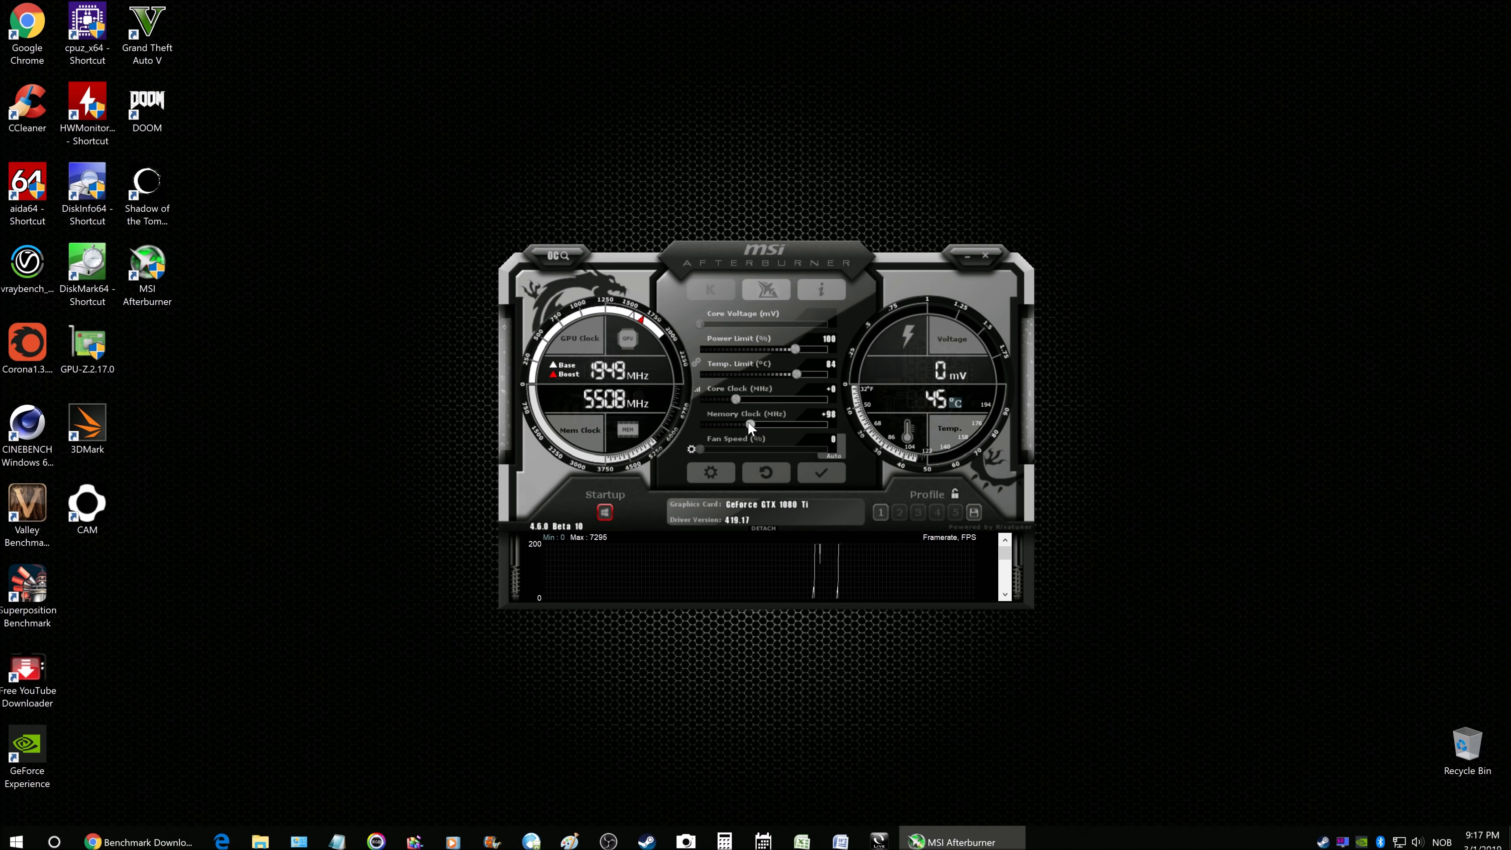
key("Right")
mouse_move(748, 423)
left_mouse_down()
mouse_move(730, 421)
mouse_move(748, 426)
left_mouse_up()
key("Left")
key("Left")
key("Left")
key("Left")
key("Left")
Set the core clock offset to +20 MHz and apply the overclock settings
left_click_drag(737, 397, 739, 397)
key("Right")
key("Right")
key("Right")
key("Right")
key("Right")
key("Right")
key("Right")
key("Left")
key("Left")
key("Left")
key("Right")
left_click_drag(778, 257, 467, 55)
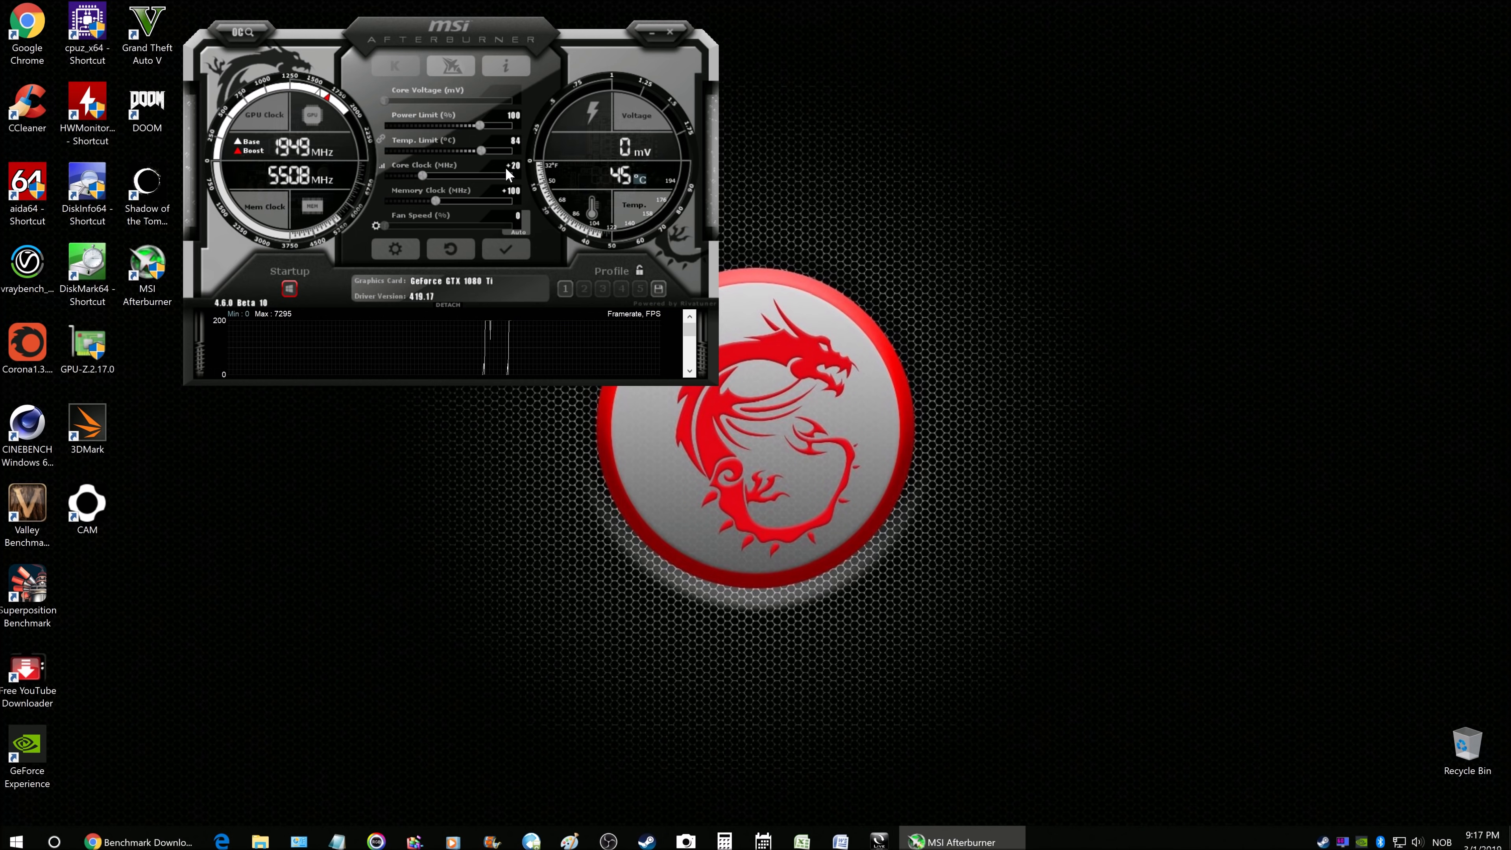
mouse_move(513, 168)
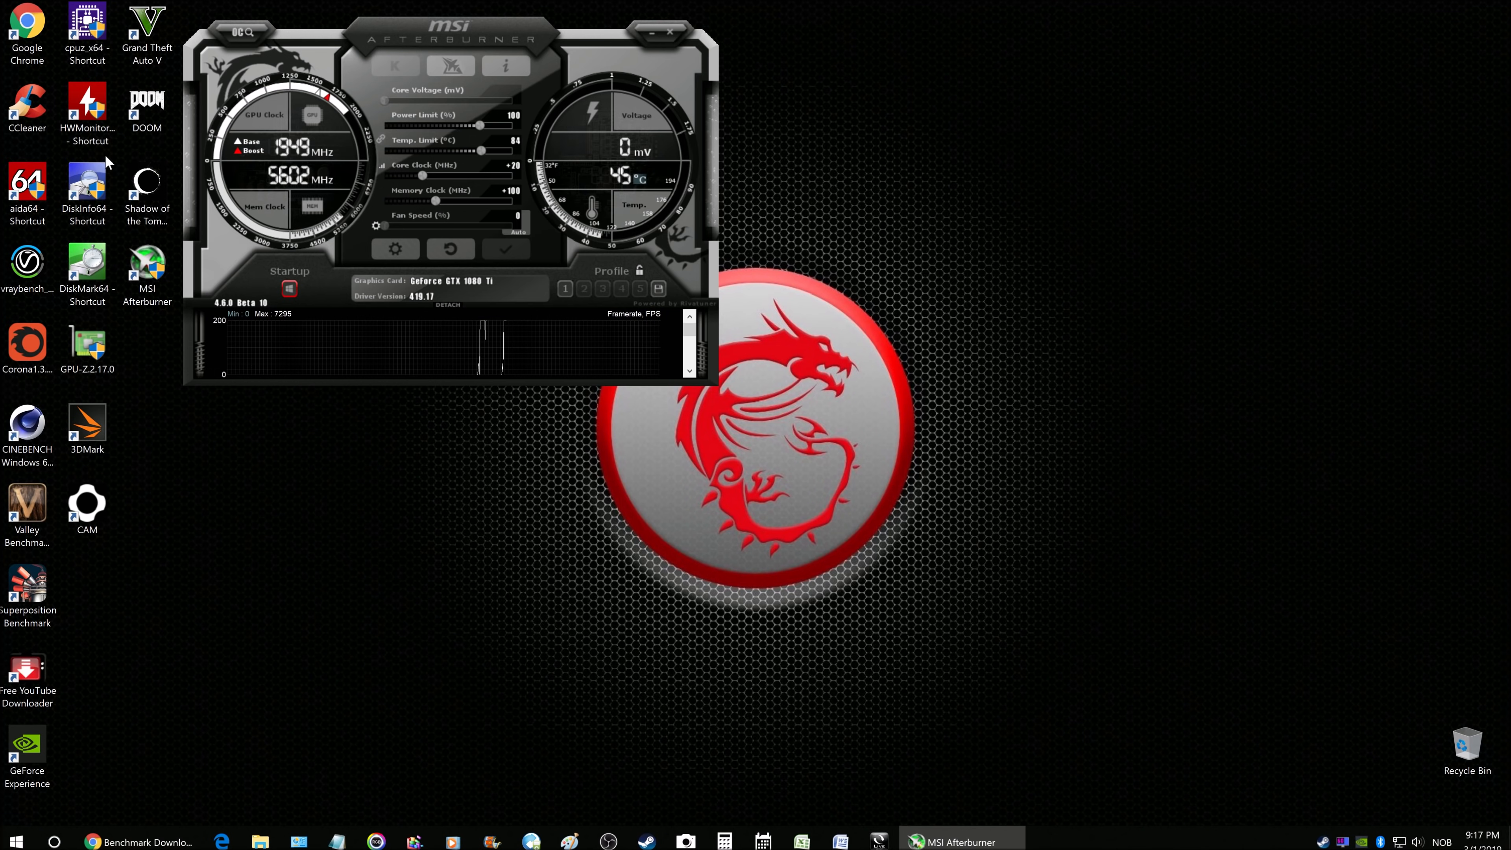
Launch the Unigine Valley Benchmark launcher and turn off its full-screen option
double_click(33, 513)
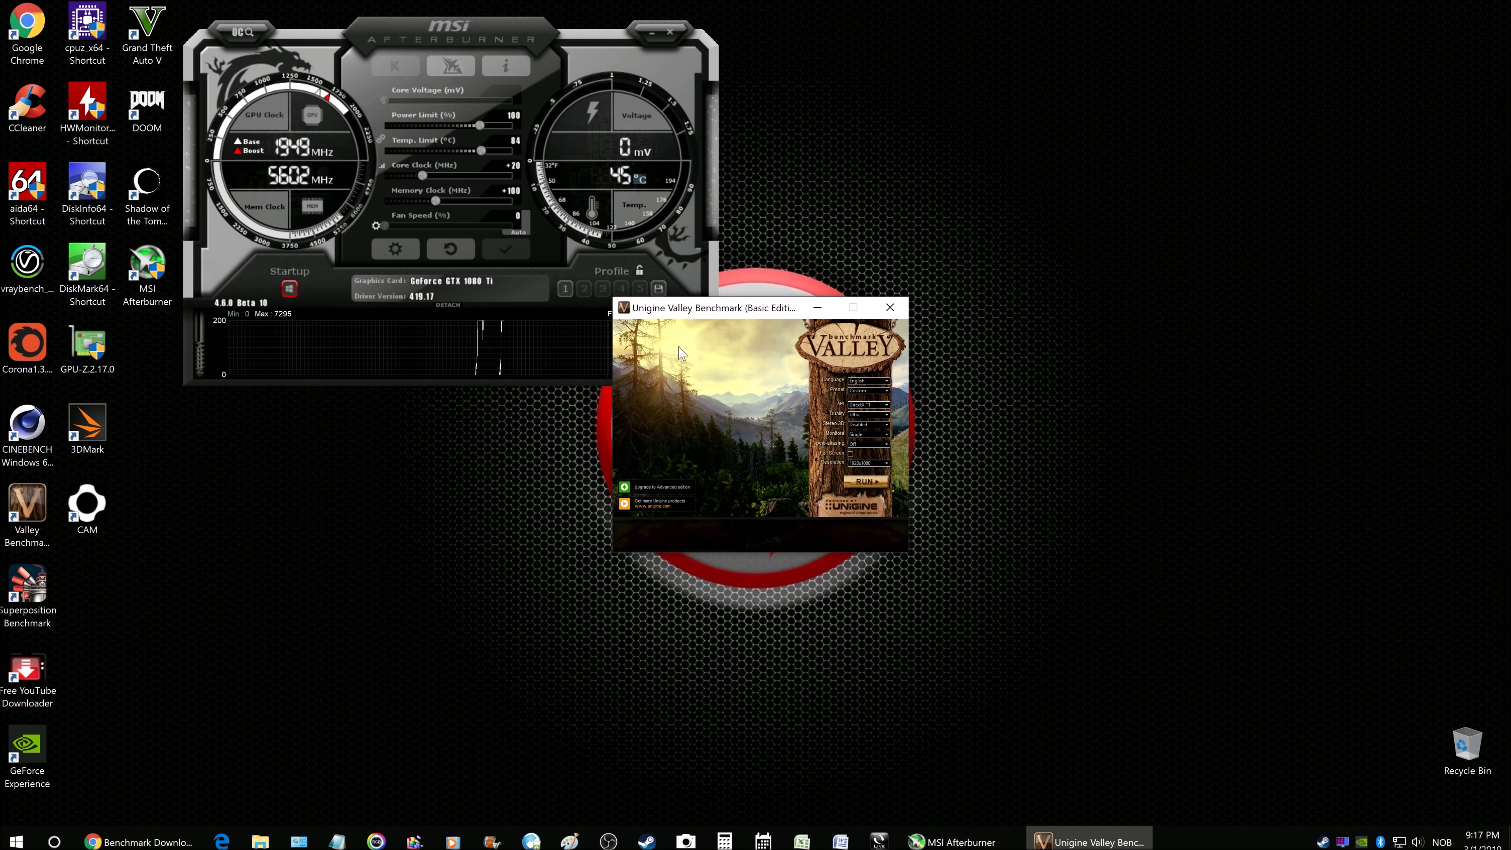
left_click_drag(734, 313, 903, 300)
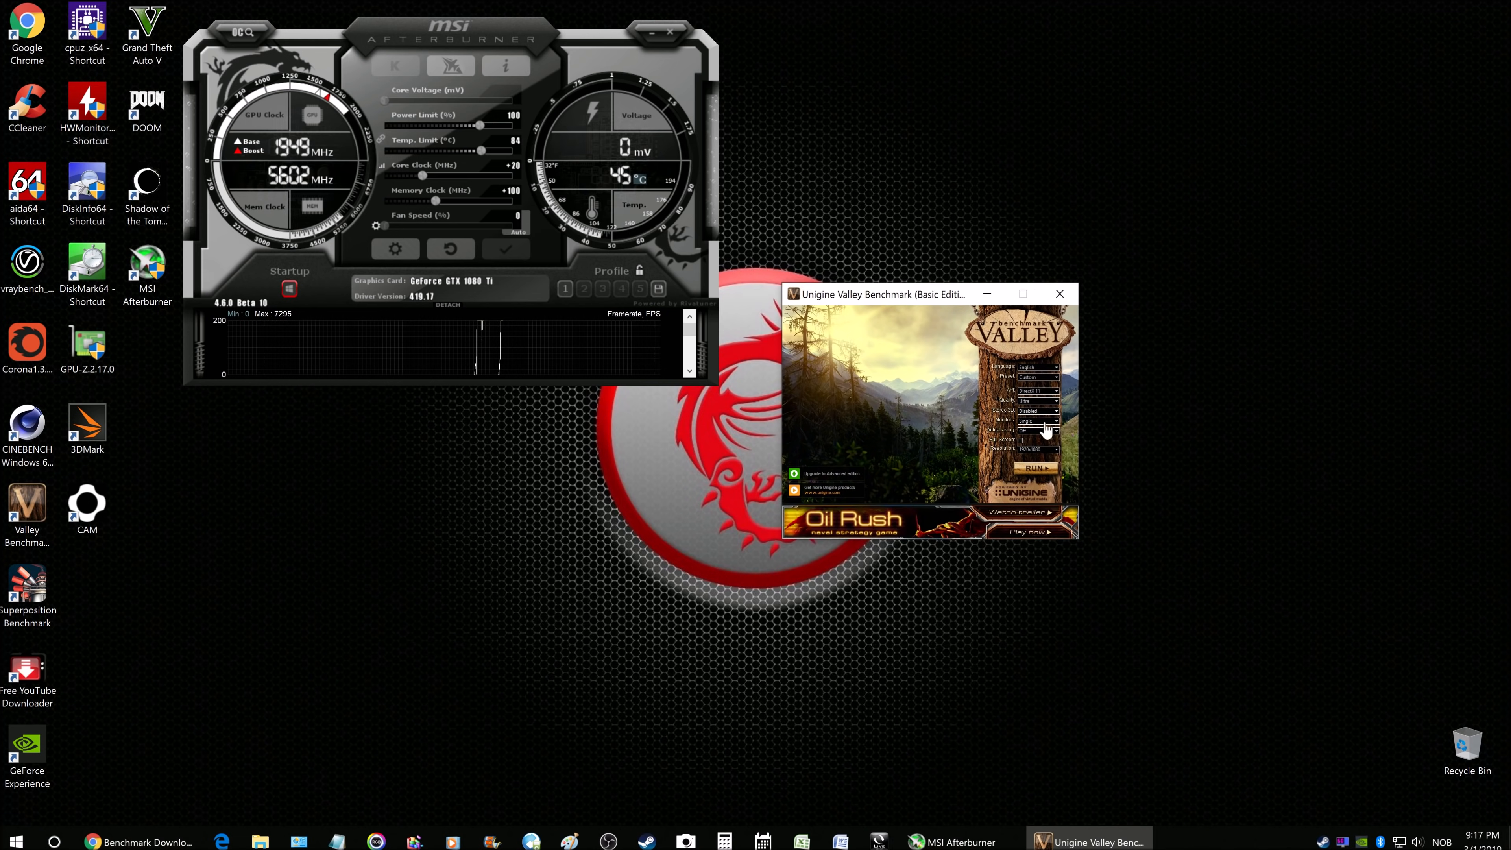
left_click_drag(926, 298, 863, 277)
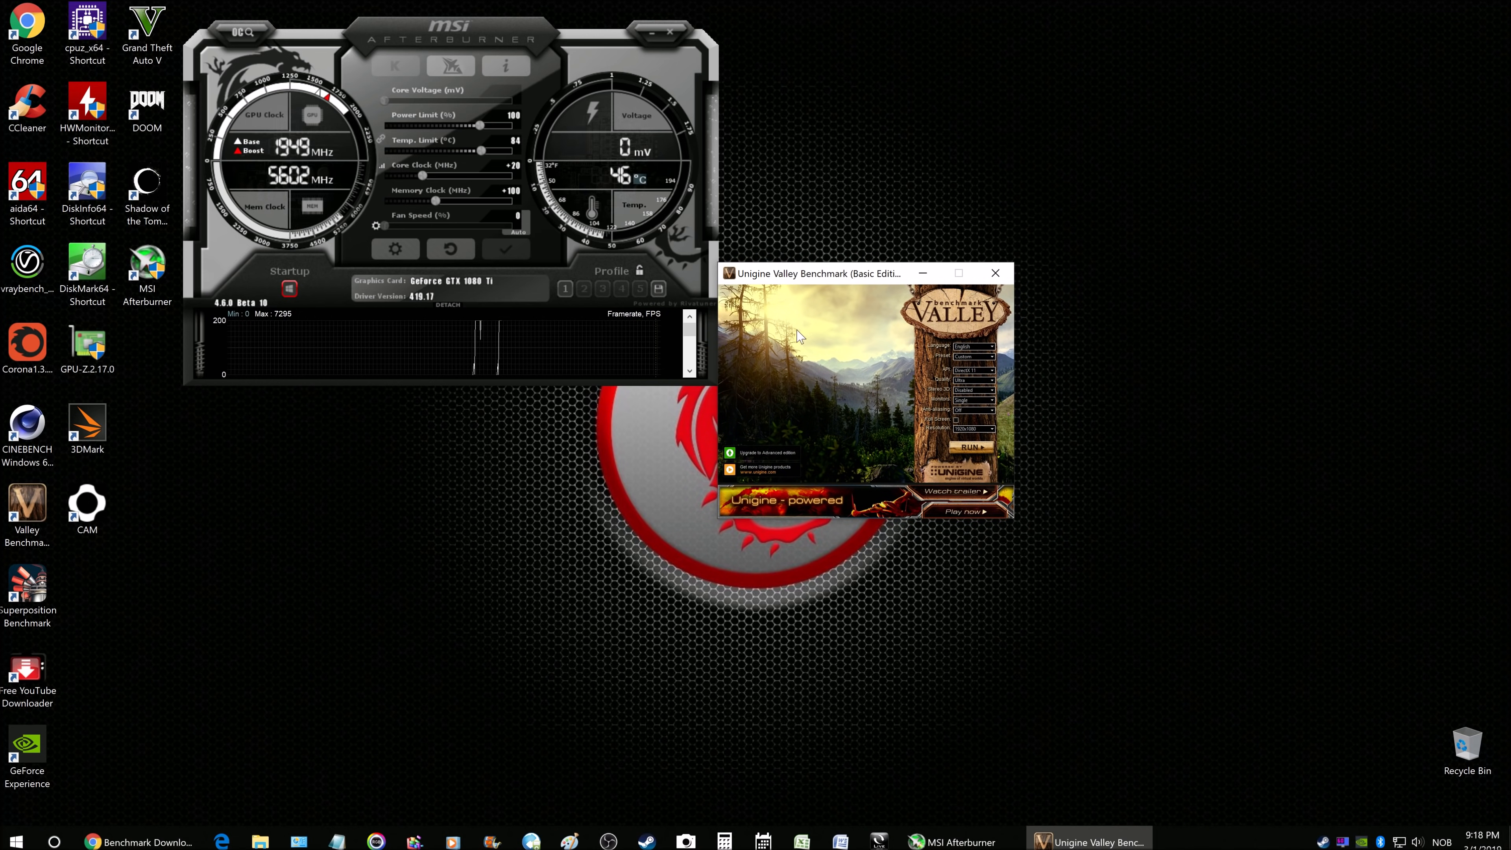
left_click_drag(857, 279, 792, 303)
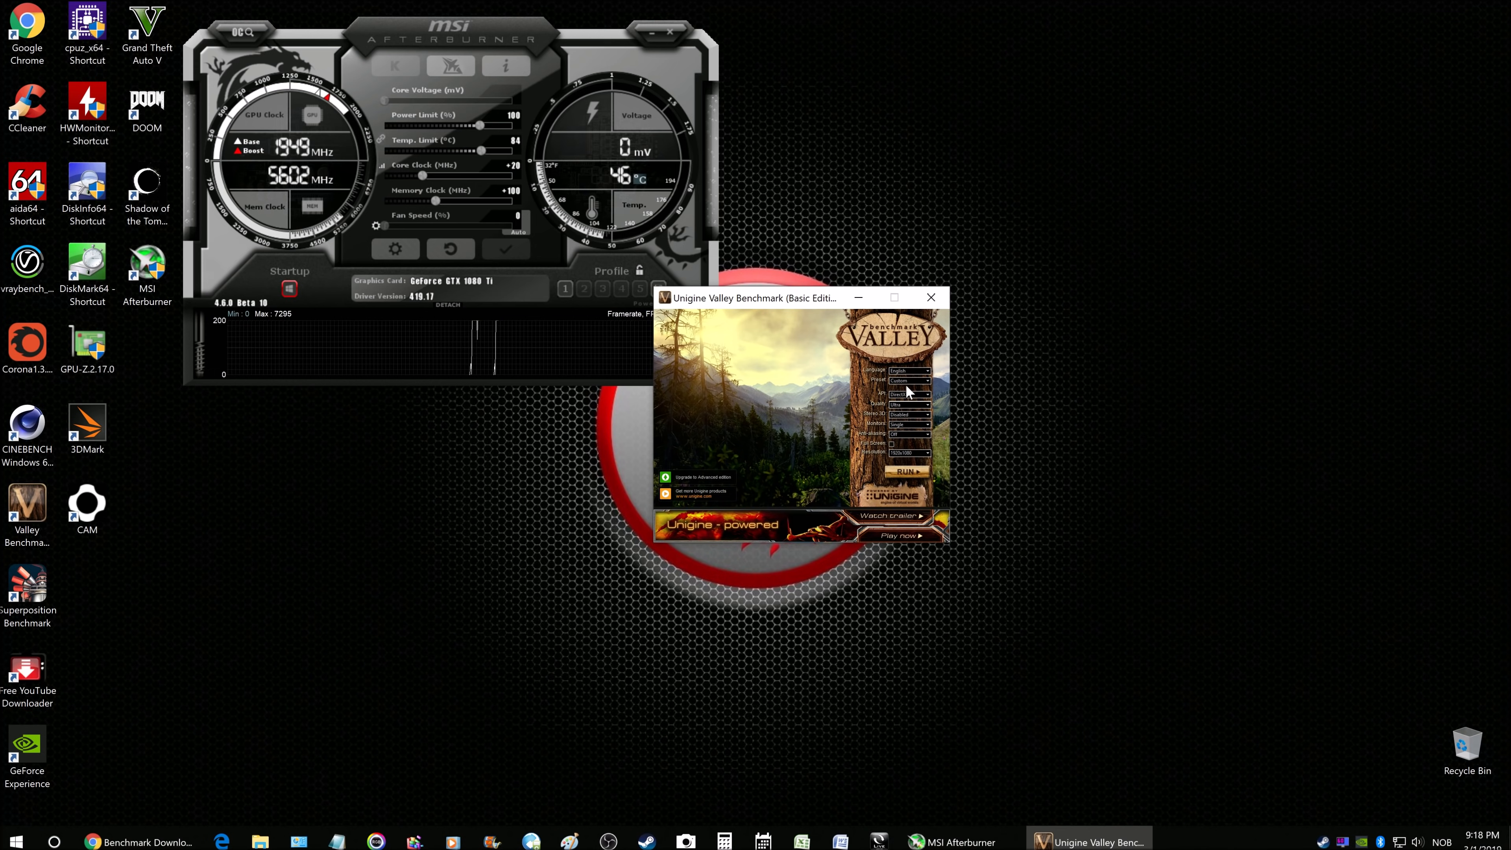
left_click(891, 444)
Run the Valley benchmark in a window and place it beside the Afterburner window so both are visible
left_click_drag(798, 296, 929, 267)
left_click_drag(534, 17, 470, 153)
left_click_drag(941, 271, 966, 222)
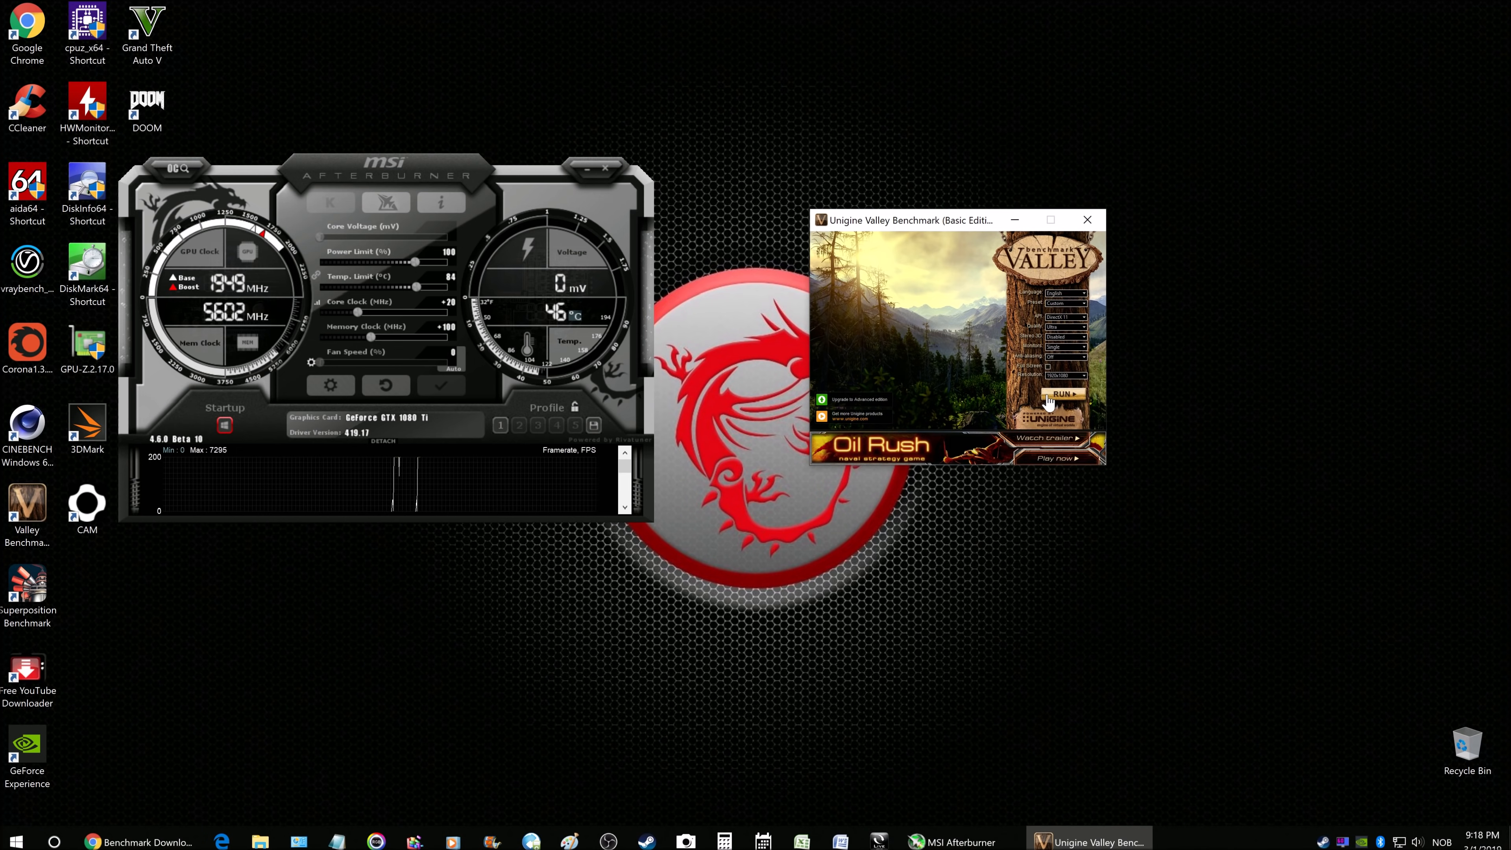
left_click_drag(356, 25, 995, 142)
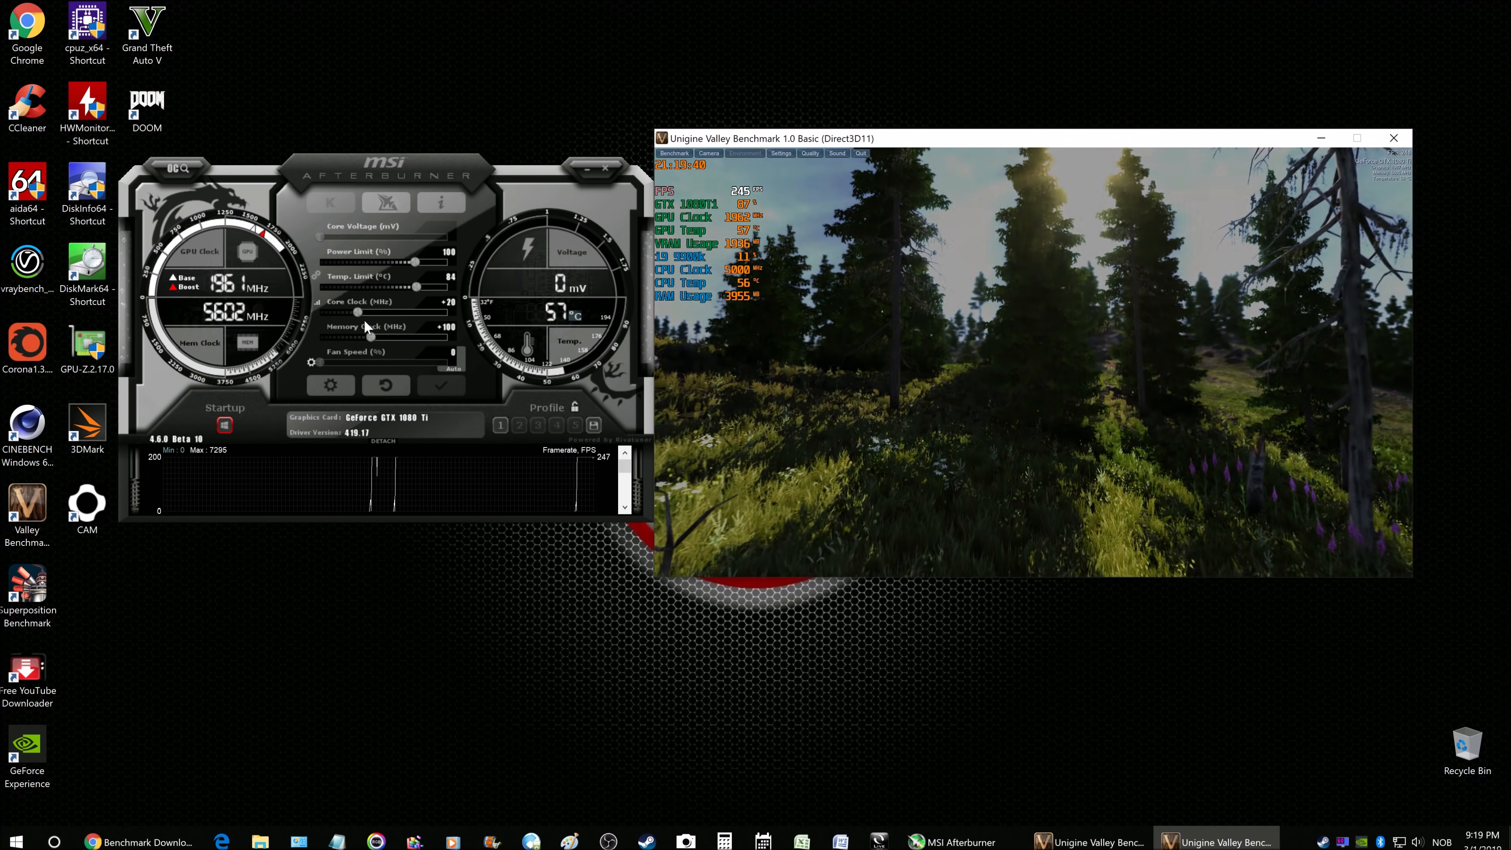
Raise the core clock offset to +50 MHz and apply it while the benchmark runs
left_click_drag(360, 312, 357, 311)
key("Right")
key("Right")
key("Right")
key("Right")
key("Right")
key("Right")
key("Right")
key("Right")
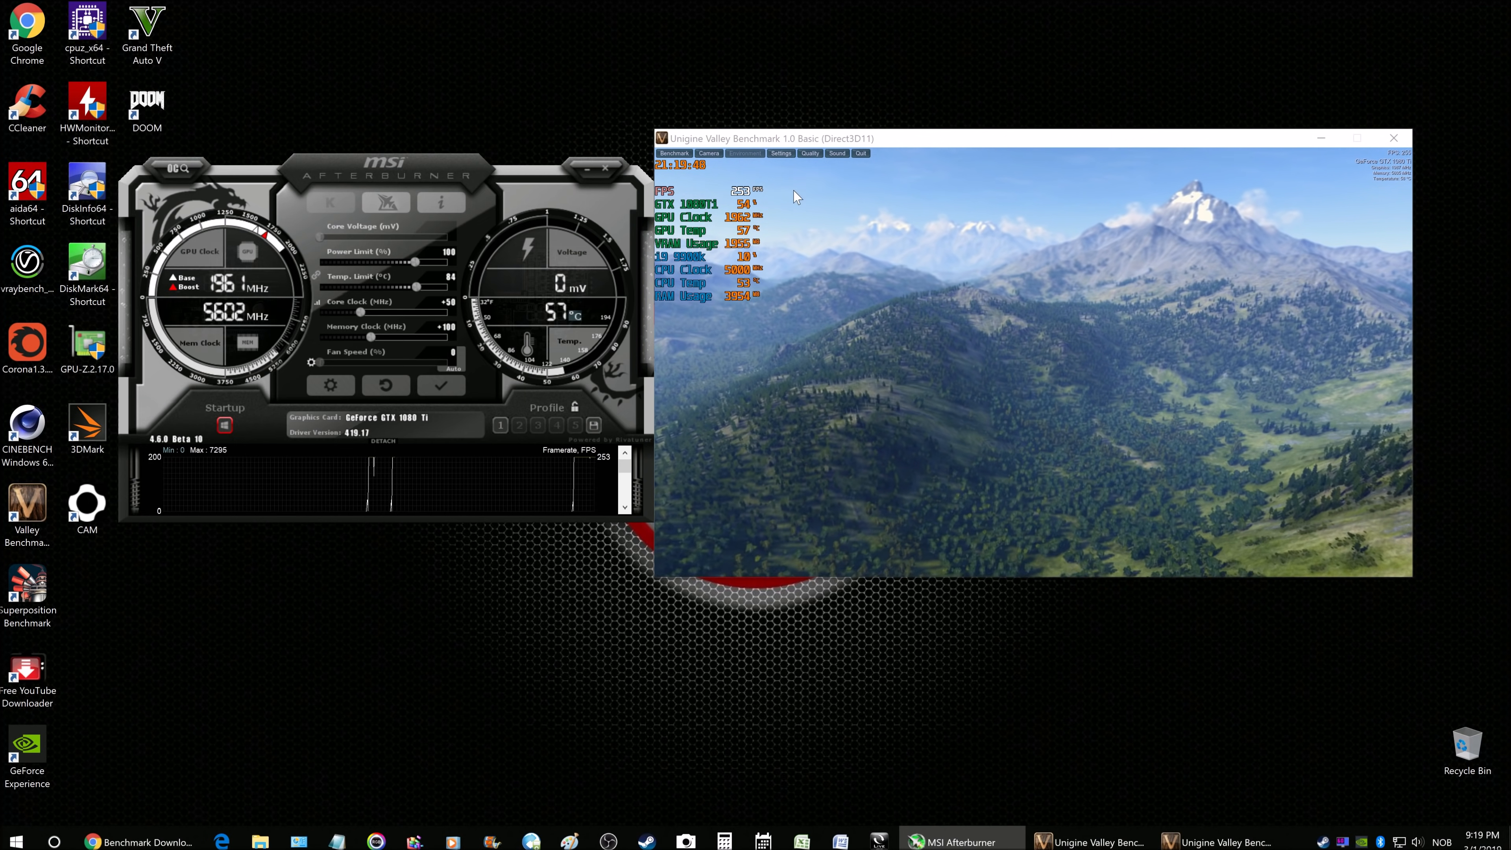
left_click(447, 384)
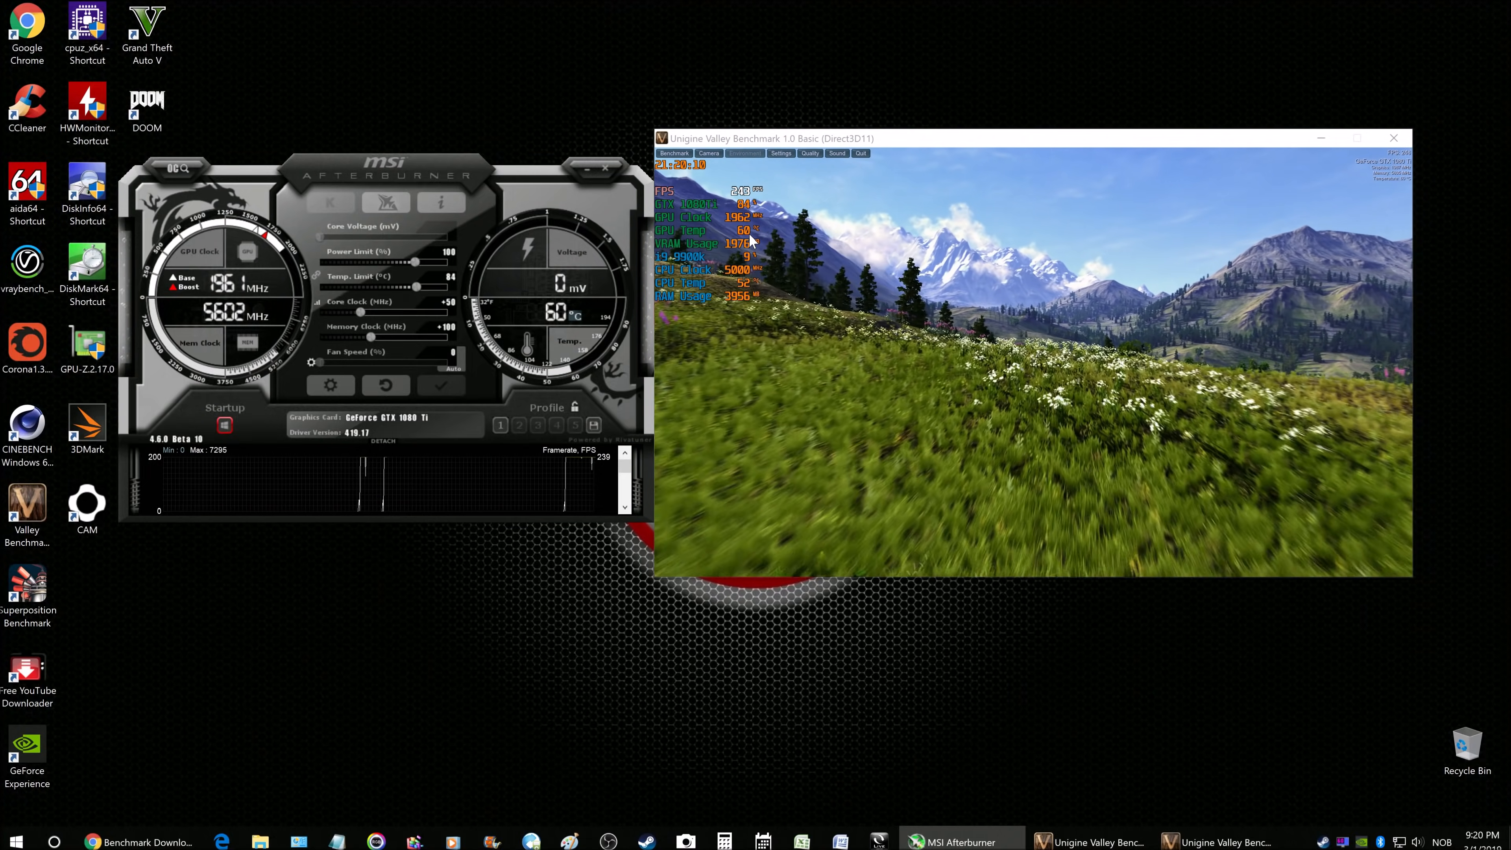
Enable user-defined software automatic fan control in the Afterburner properties and apply it
left_click(324, 382)
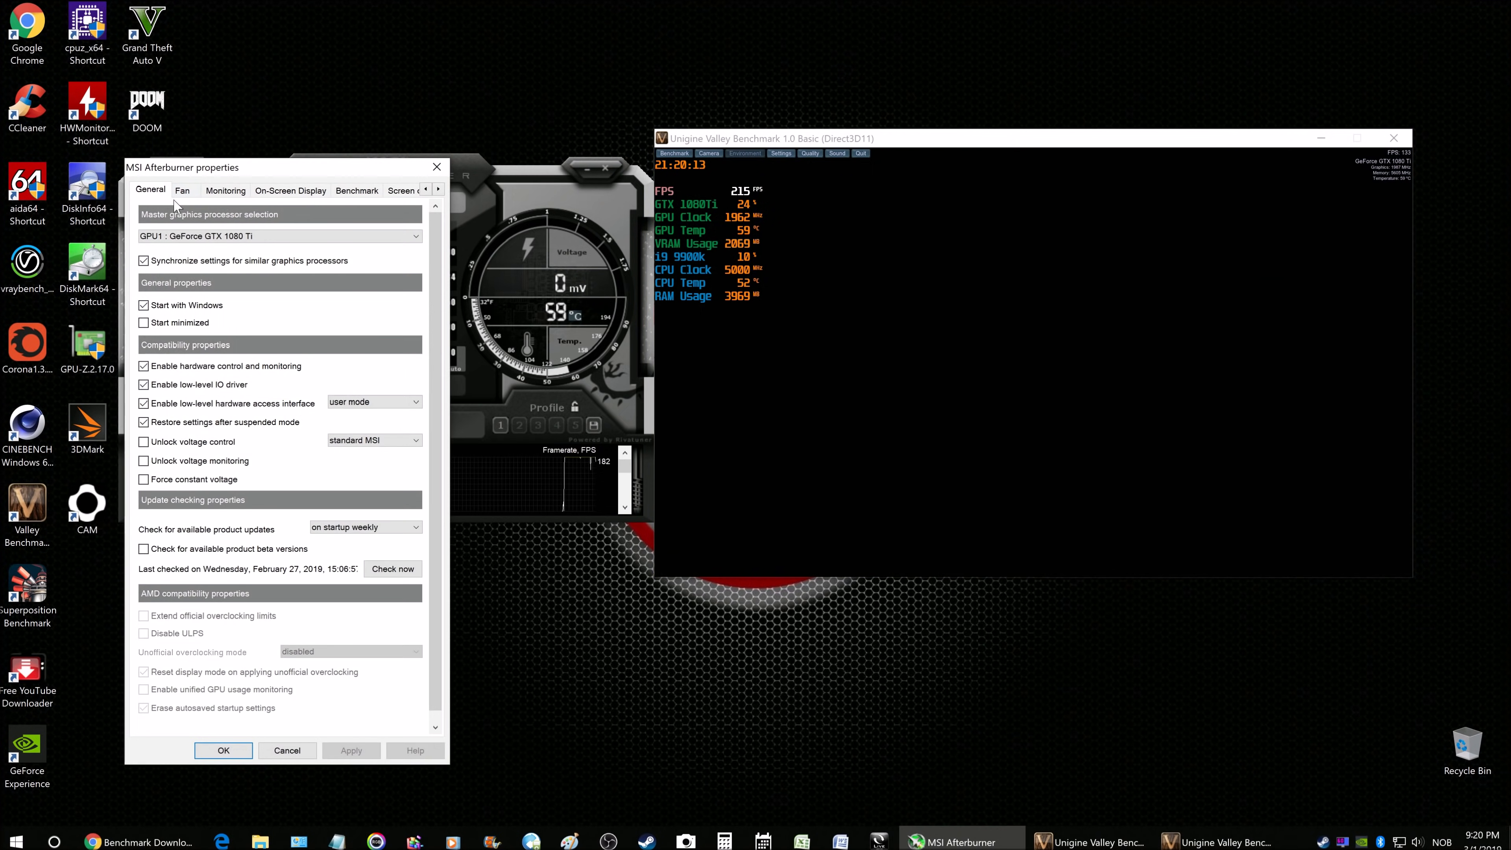
left_click(182, 191)
left_click(144, 235)
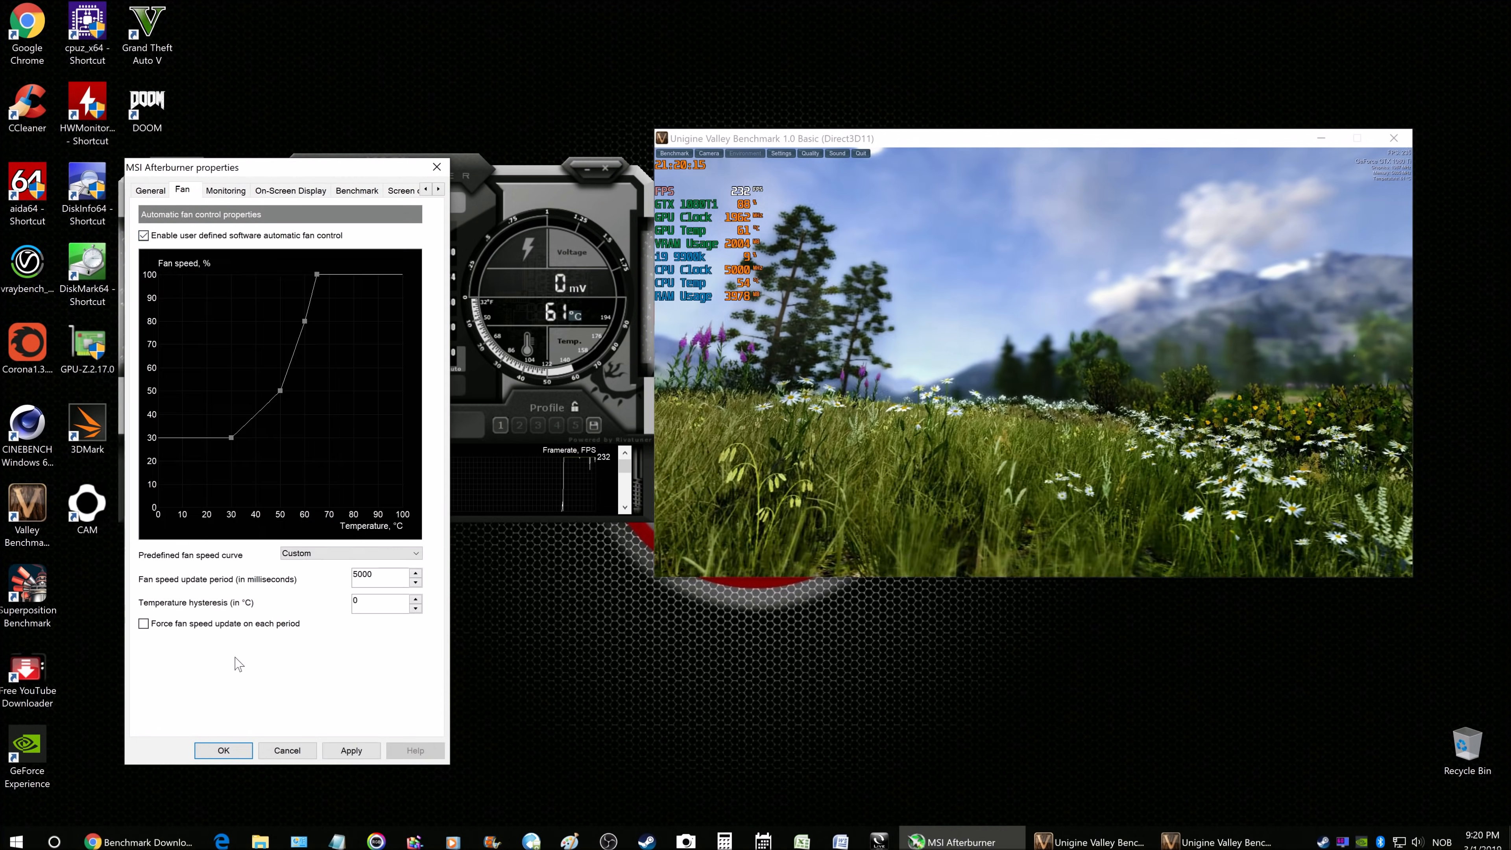
left_click(356, 750)
left_click(223, 750)
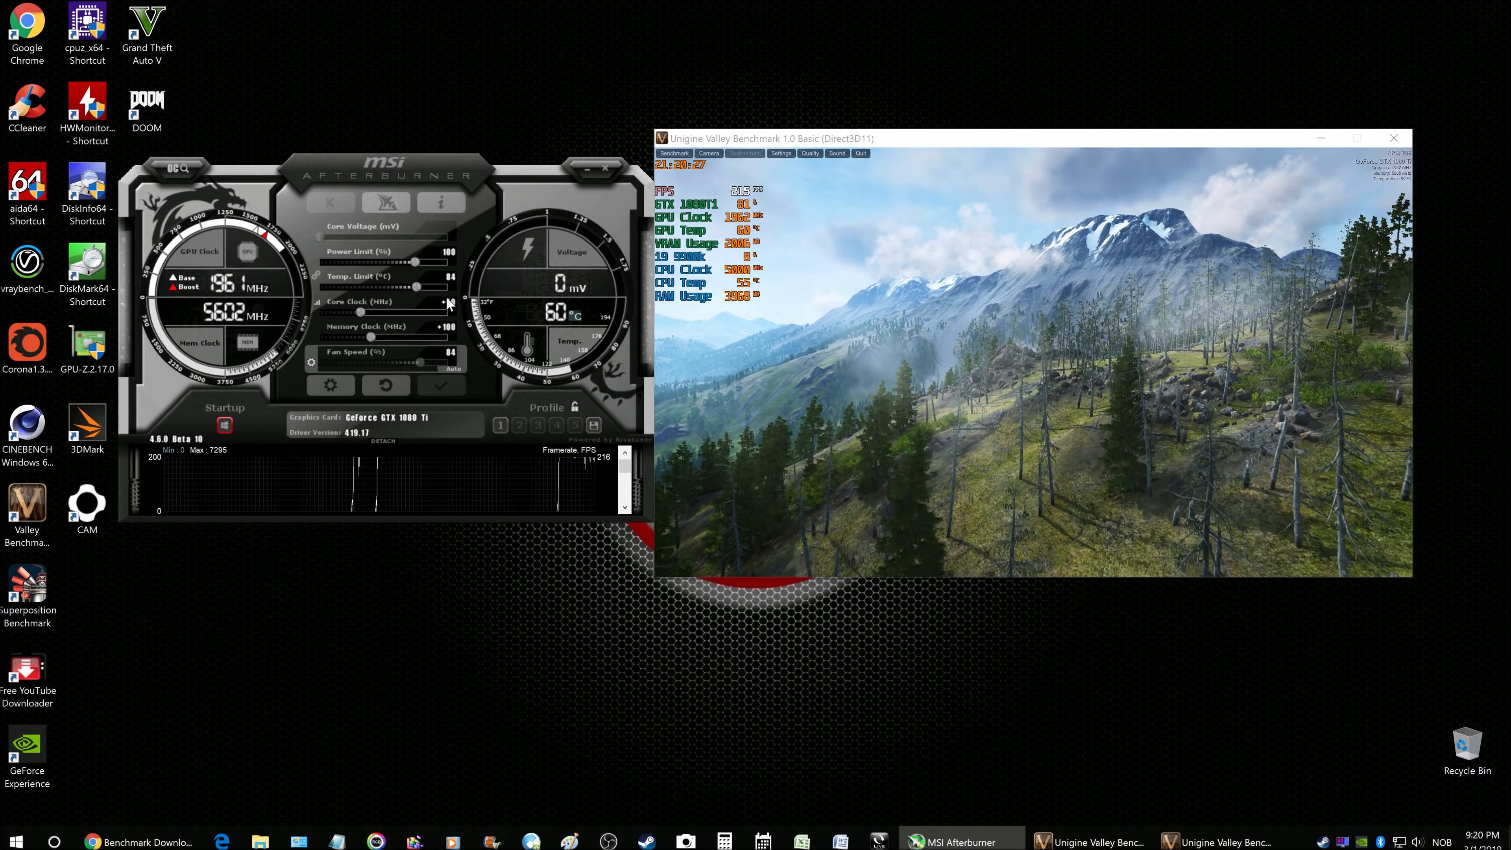
Raise the core clock offset to +75 MHz and apply it
left_click(361, 313)
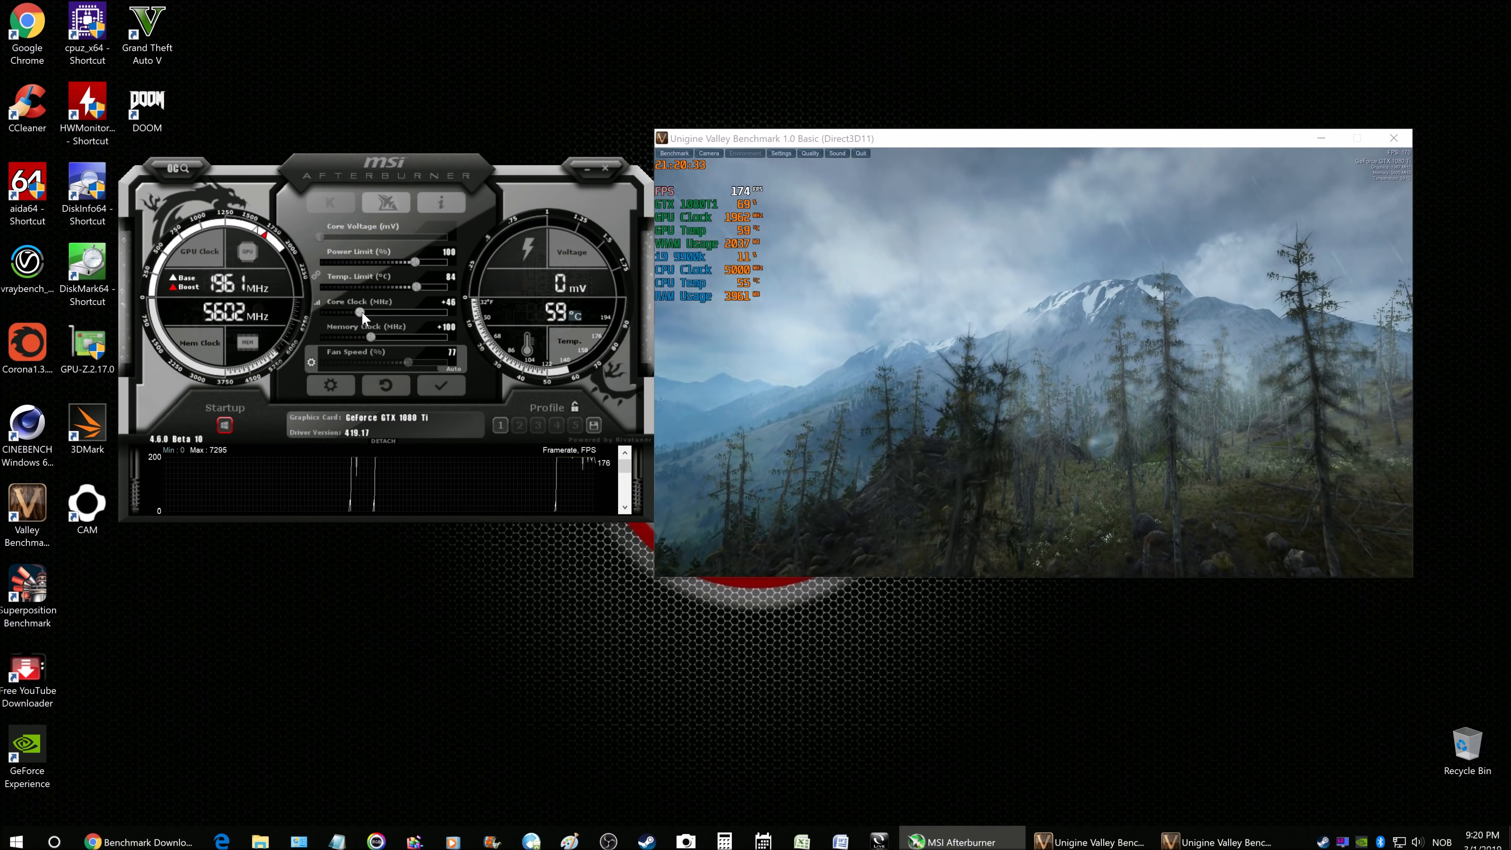
key("Right")
key("Right")
key("Right")
key("Right")
key("Right")
key("Right")
key("Right")
key("Right")
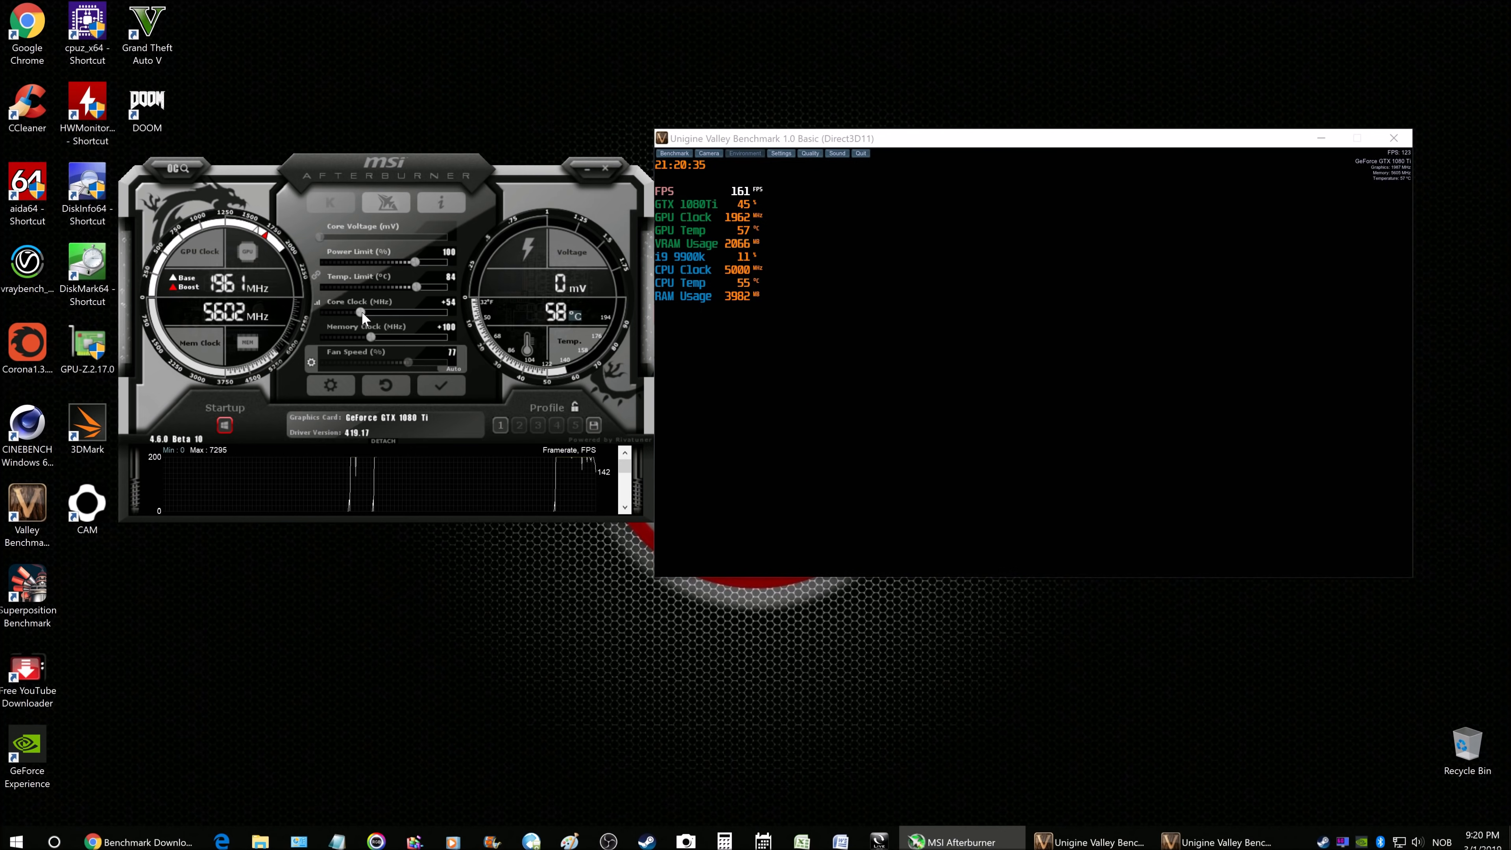
key("Right")
key("Right")
key("Right")
key("Right")
key("Right")
key("Right")
key("Right")
key("Right")
key("Right")
key("Right")
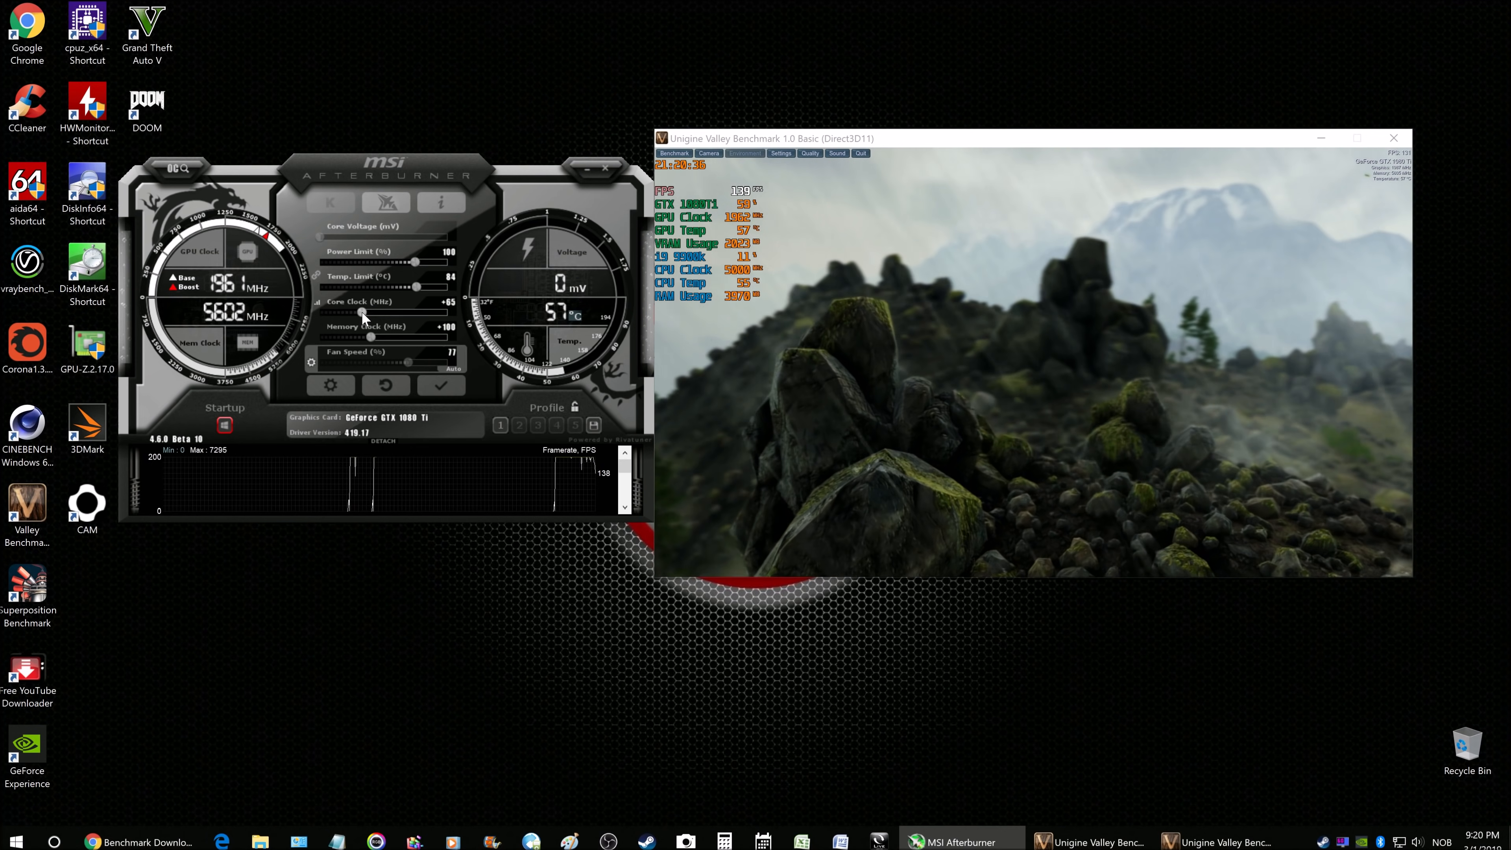
key("Right")
key("Right")
key("Right")
key("Right")
key("Right")
key("Right")
key("Right")
key("Right")
key("Right")
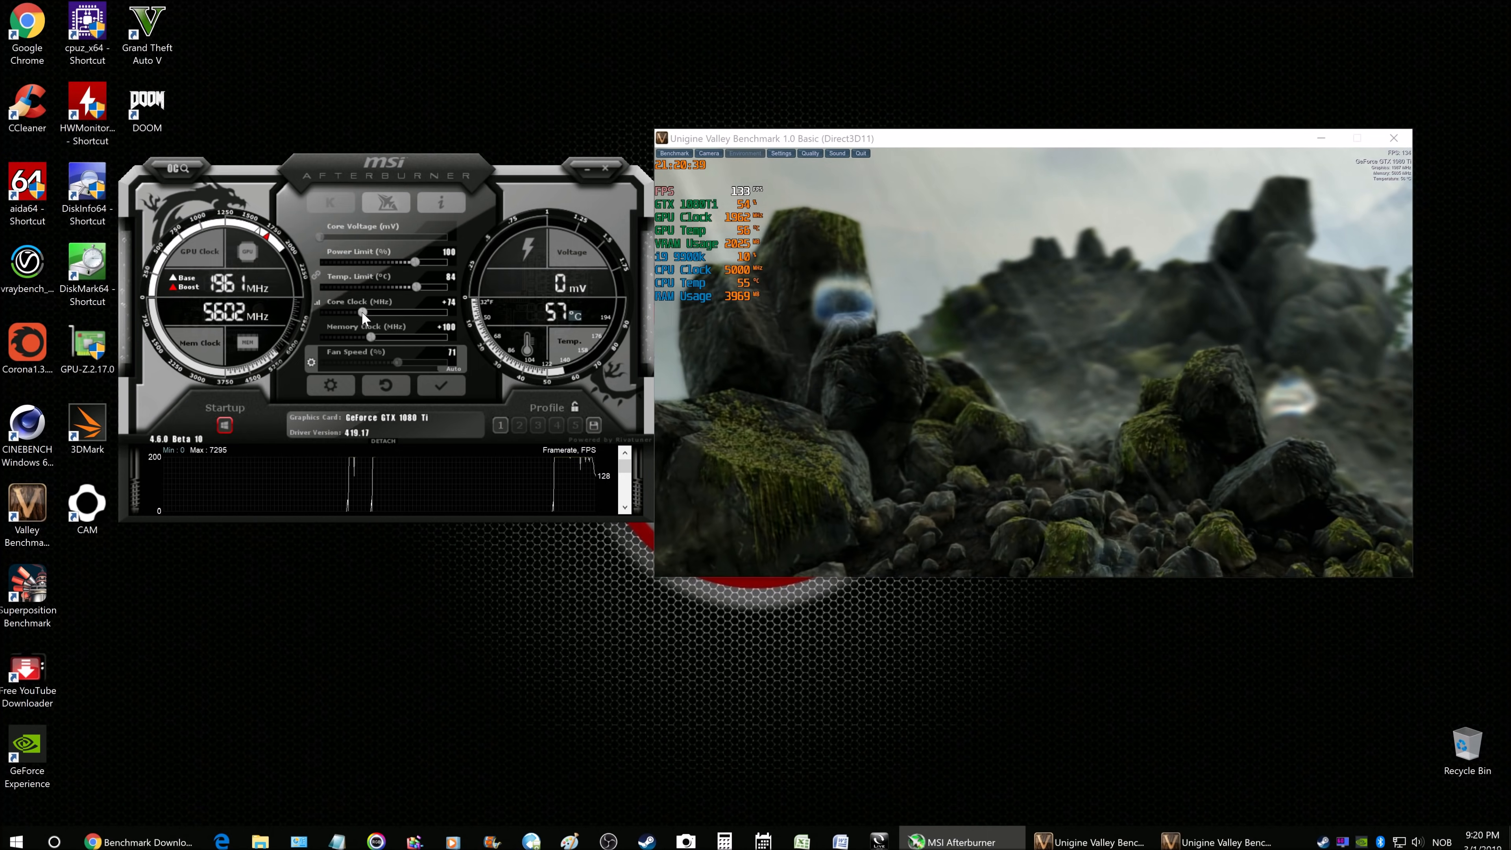
key("Right")
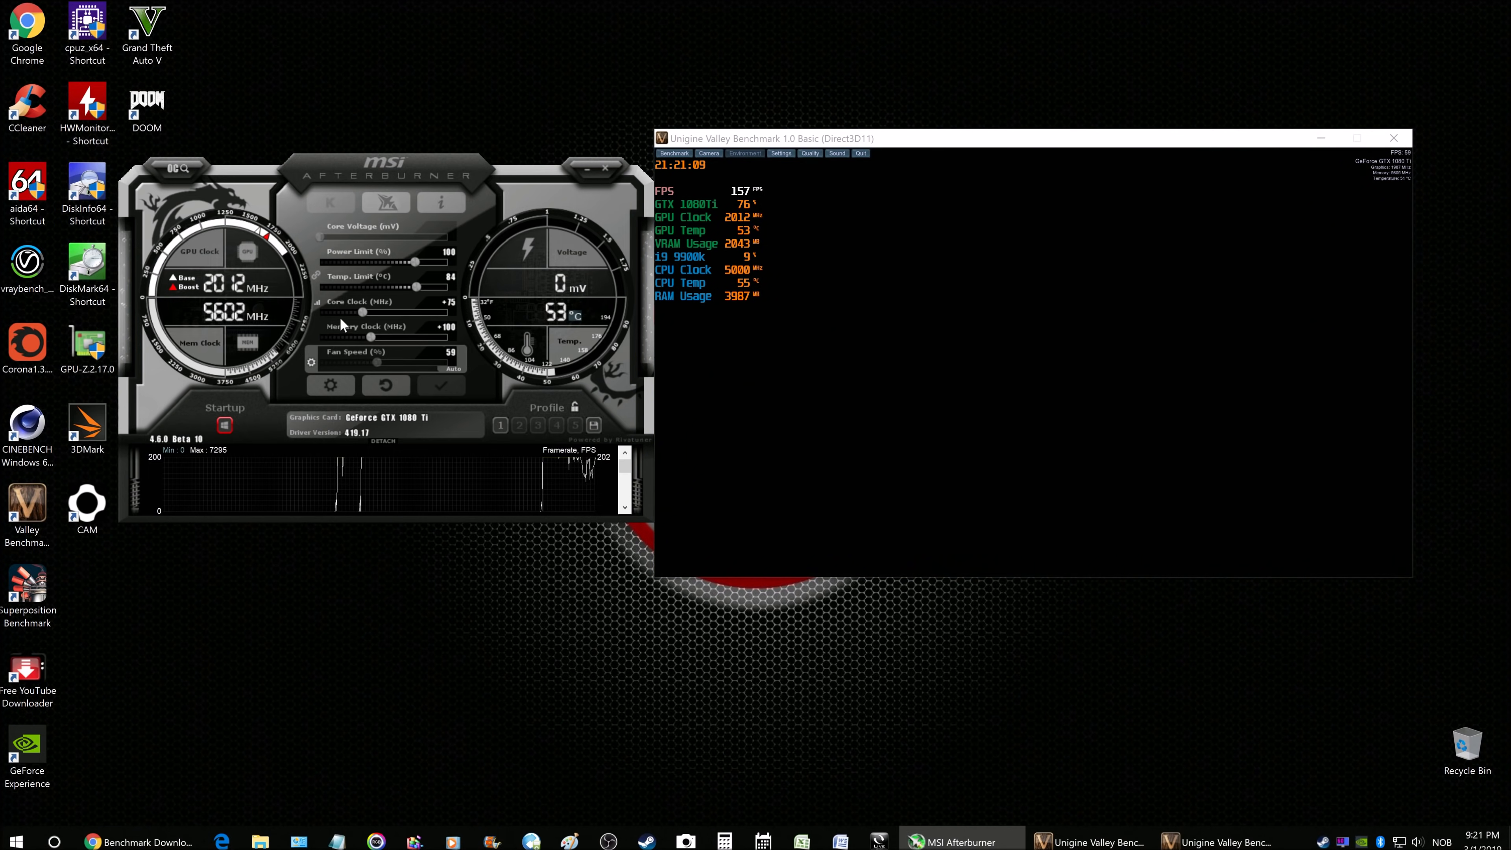
Raise the core clock offset to +80 MHz and apply it
left_click(362, 312)
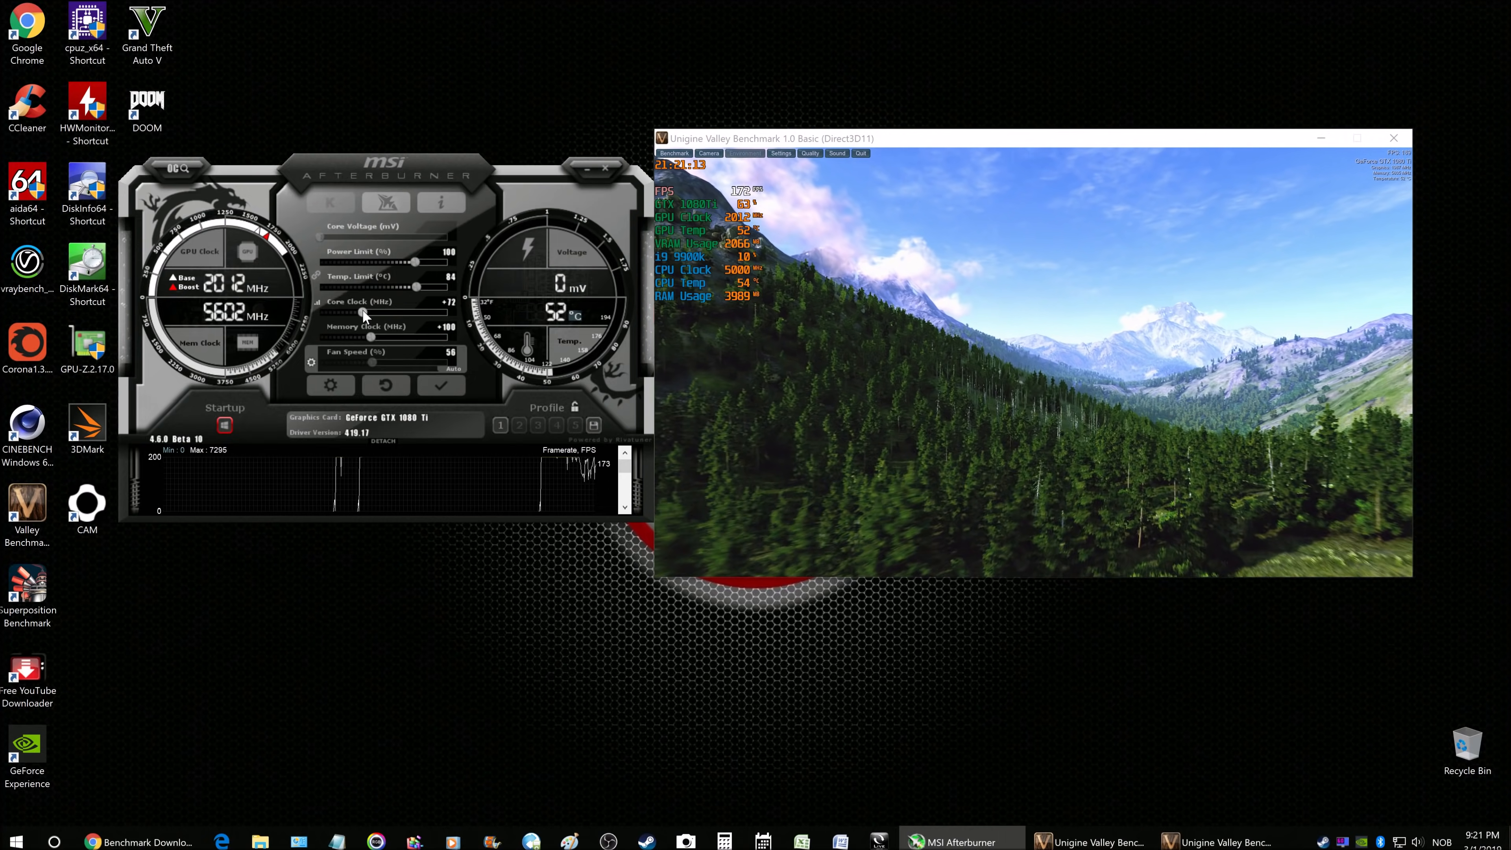
key("Right")
key("Right")
key("Right")
key("Right")
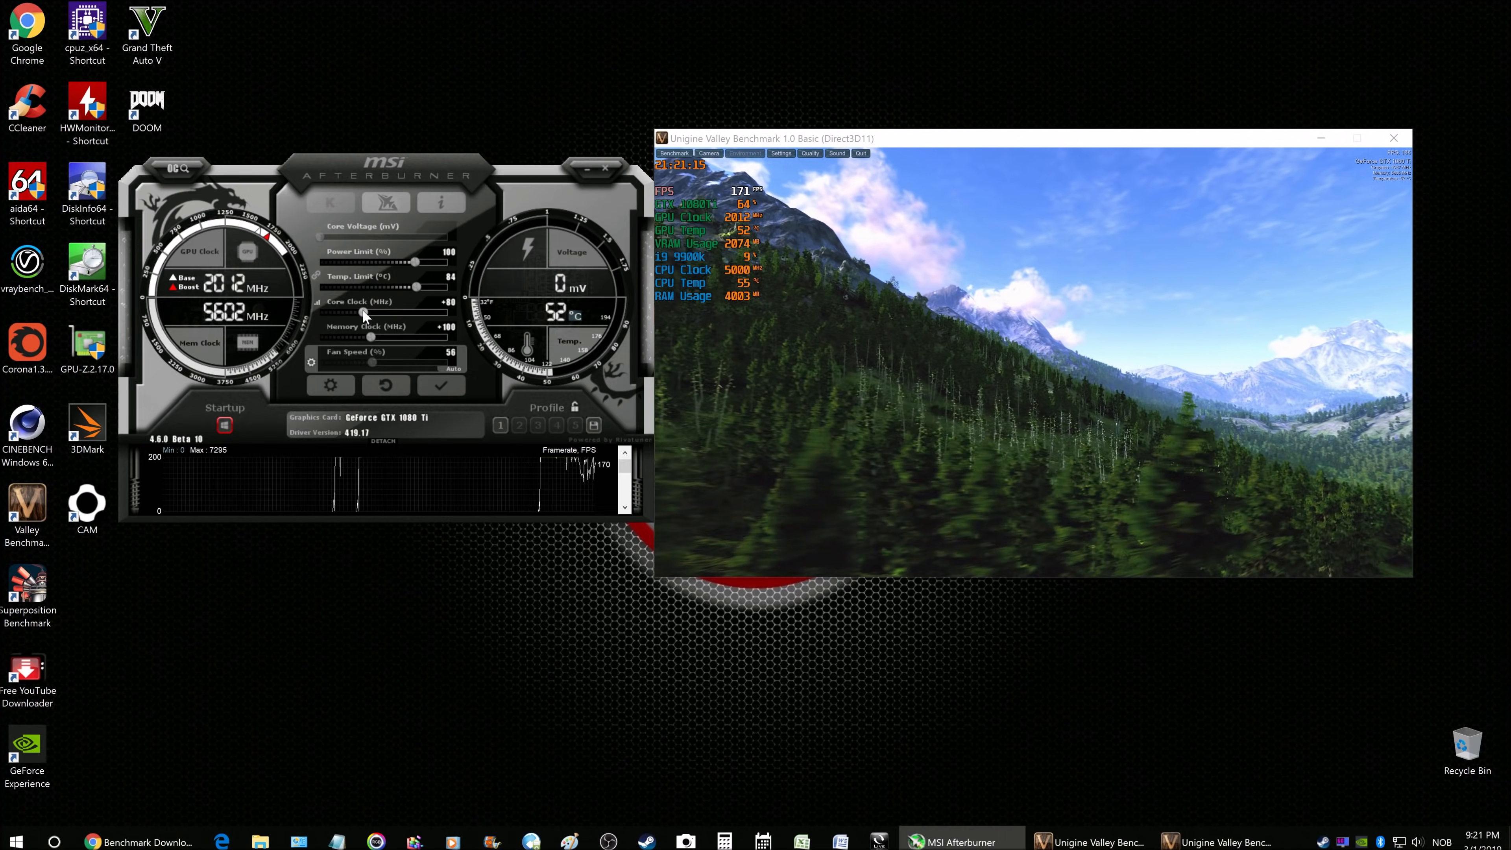
left_click(433, 379)
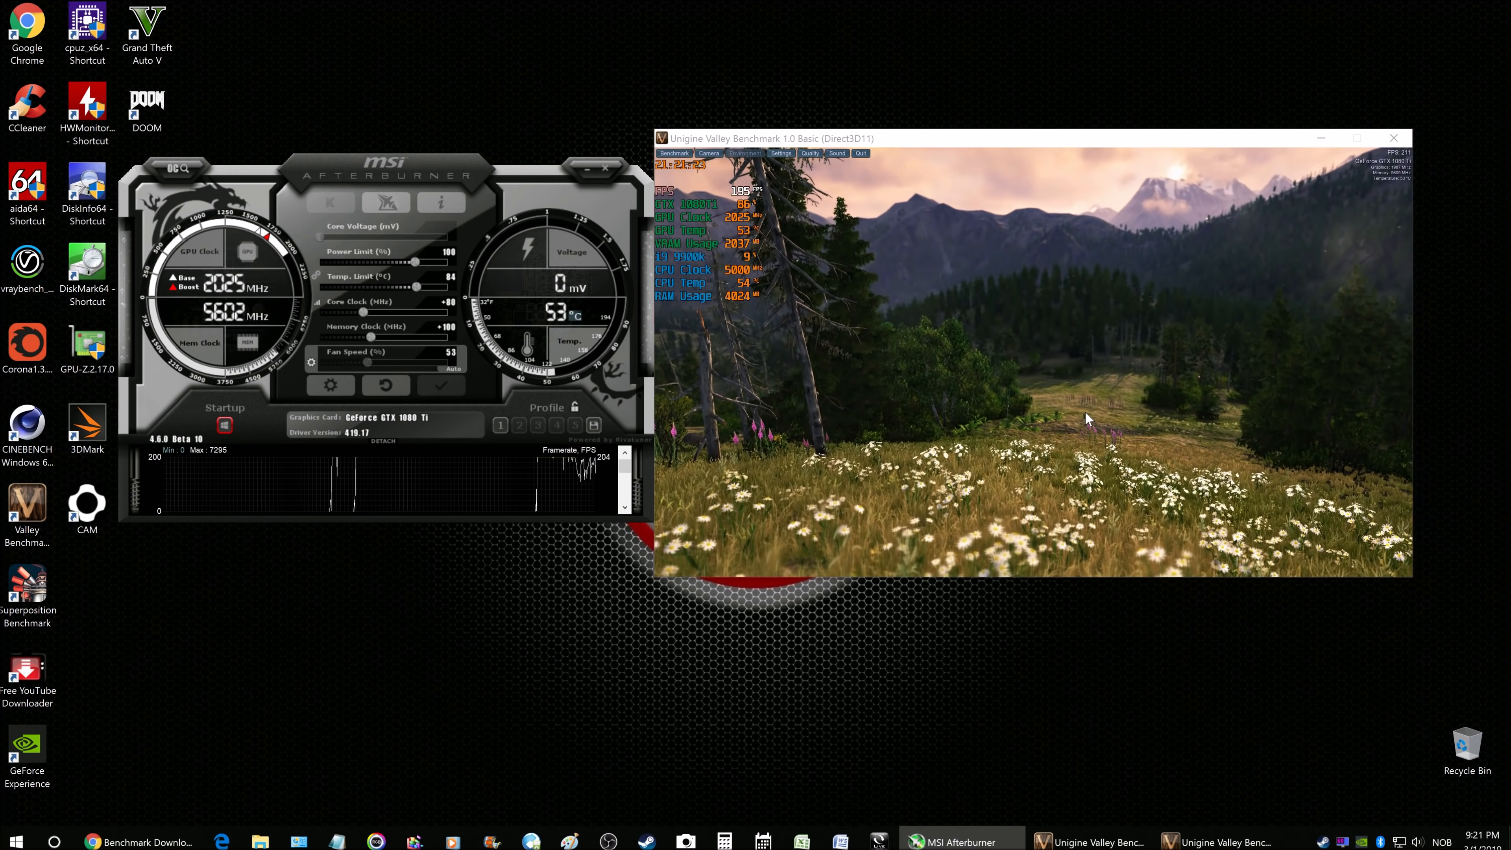
Raise the core clock offset to +90 MHz and apply it
left_click(363, 314)
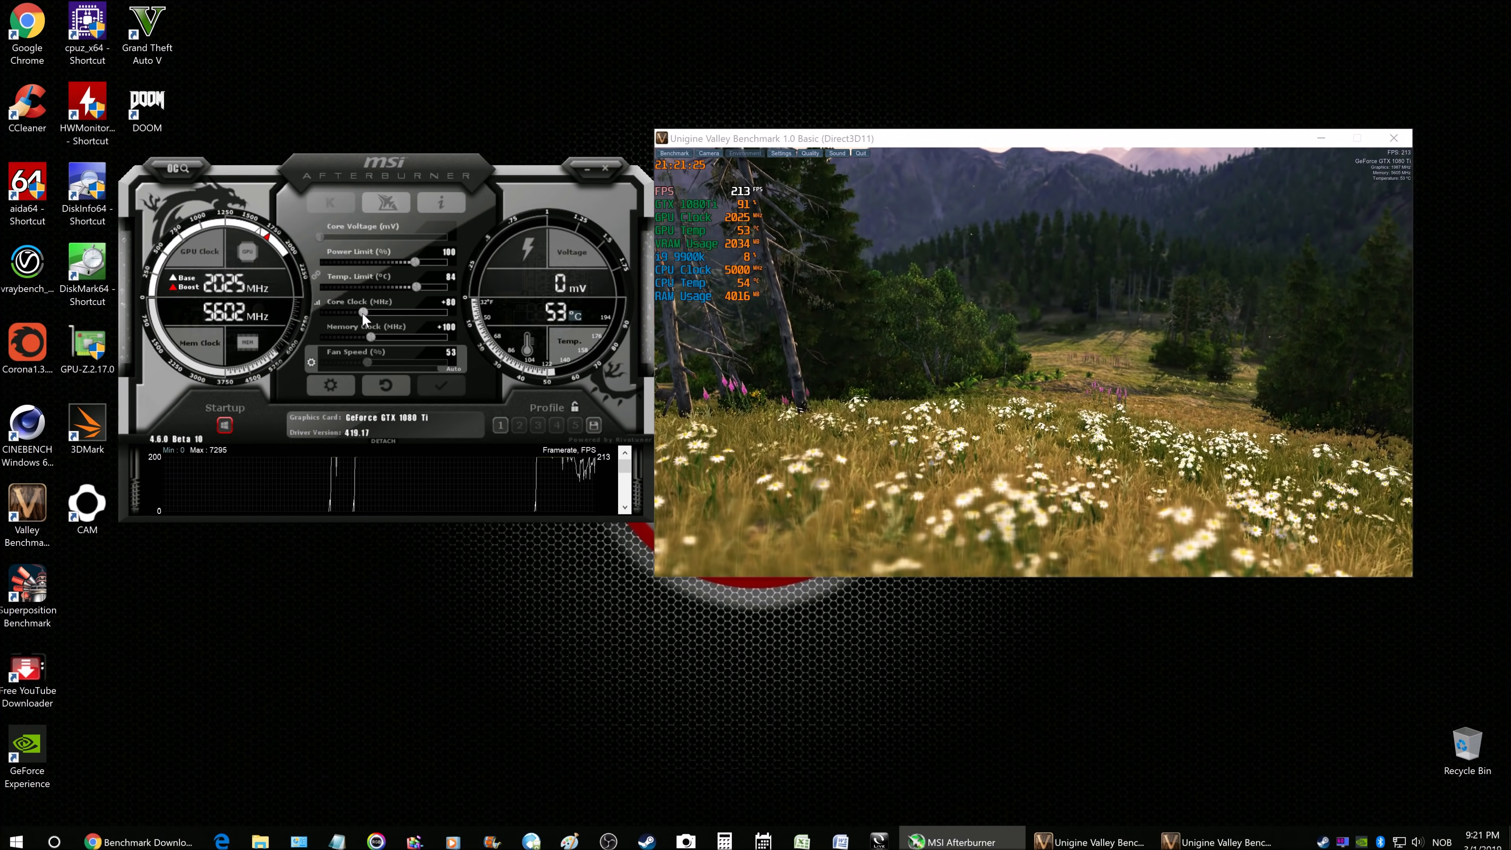
key("Right")
key("Right")
key("Right")
key("Right")
key("Right")
key("Right")
key("Right")
key("Right")
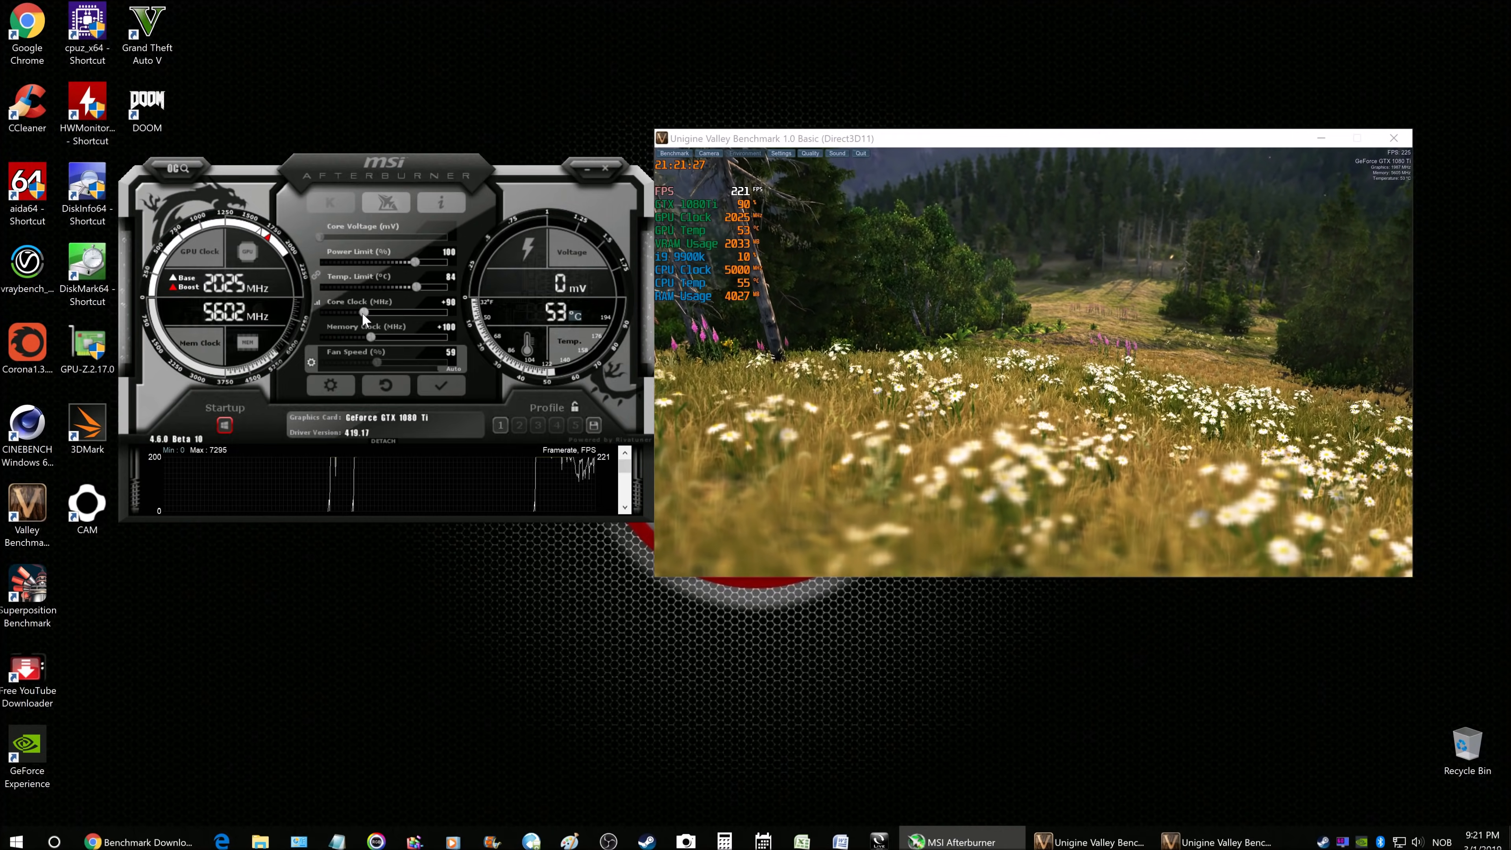
left_click(450, 388)
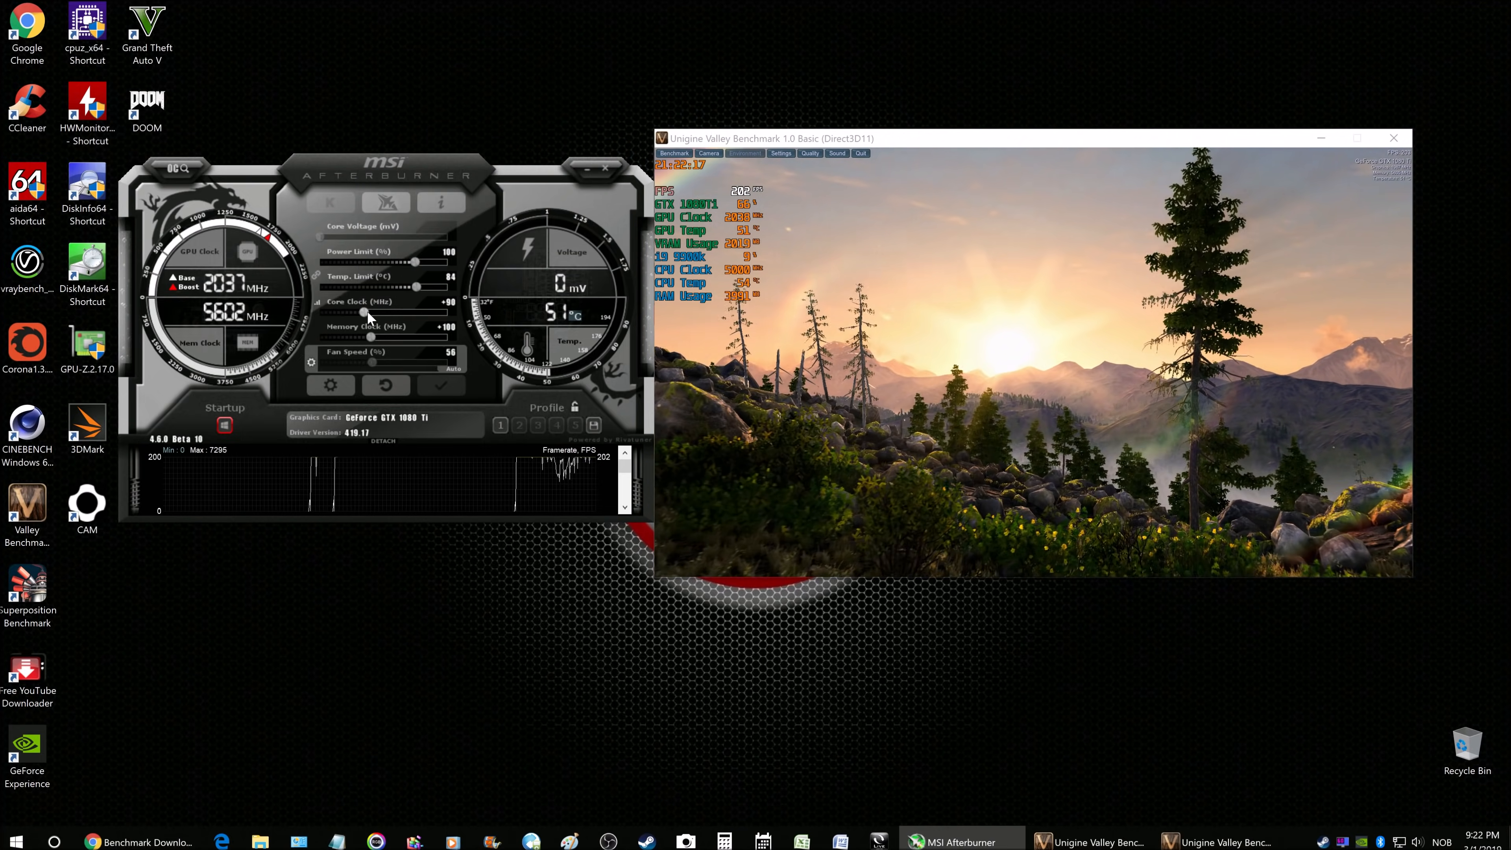
Raise the core clock offset to +100 MHz and apply it
key("Right")
key("Right")
key("Right")
key("Right")
key("Right")
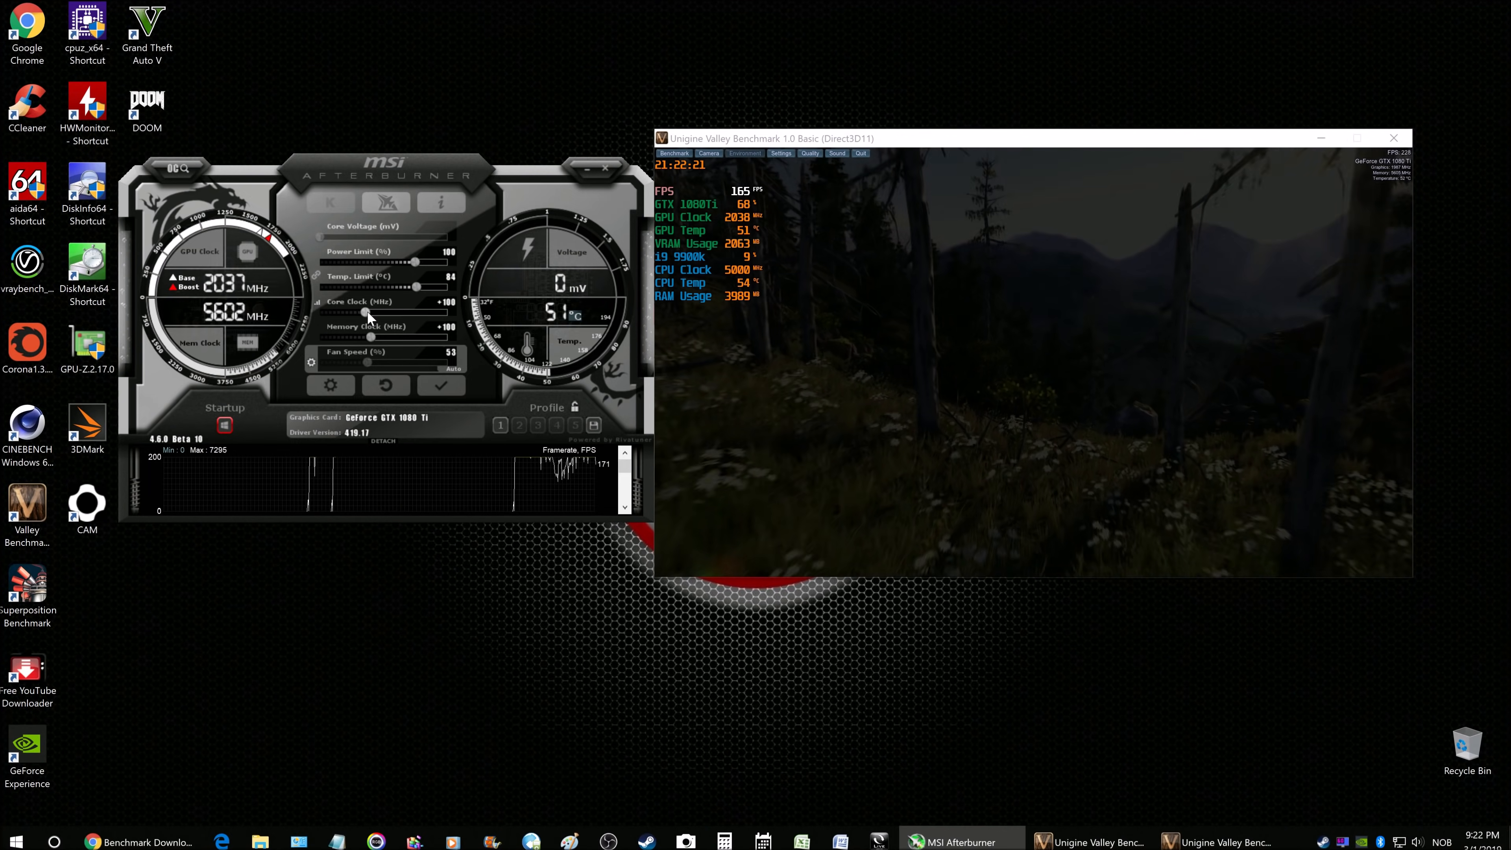
left_click(434, 384)
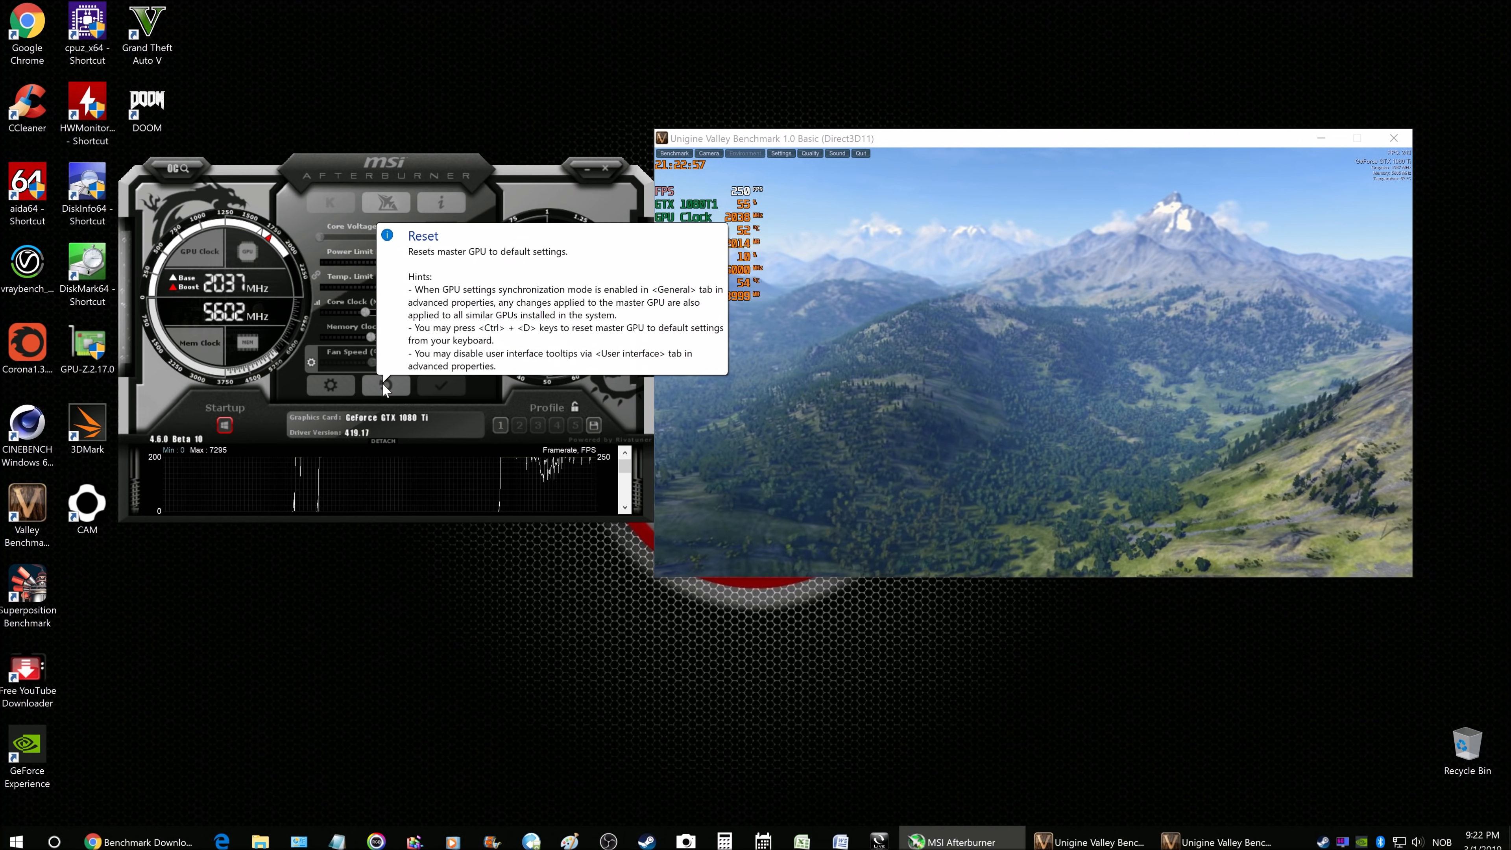
Reset the graphics card's clock and fan settings to their defaults
left_click(384, 384)
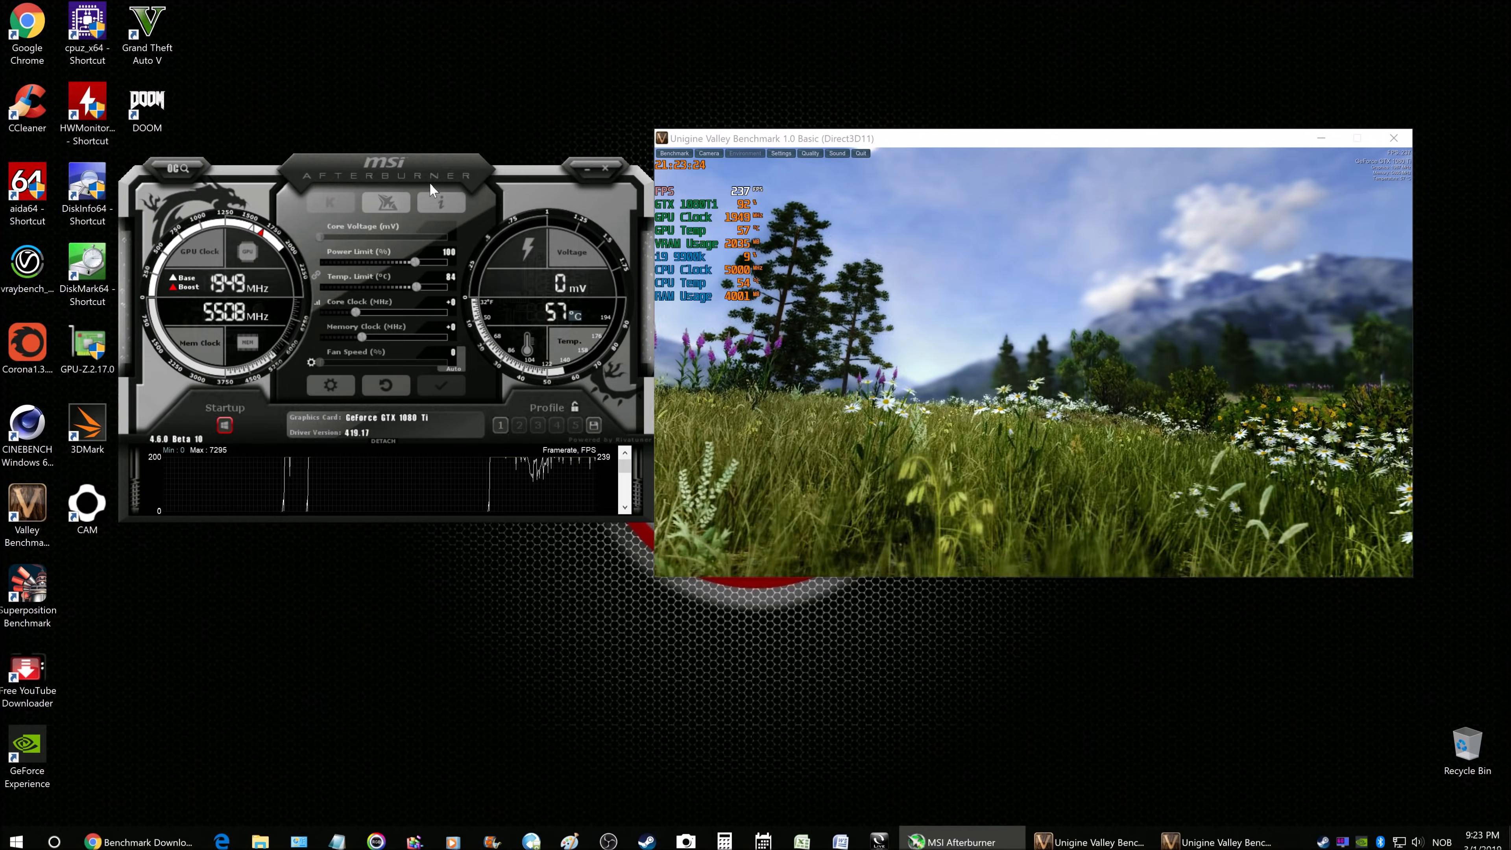
mouse_move(366, 161)
left_mouse_down()
mouse_move(376, 187)
mouse_move(356, 197)
mouse_move(358, 166)
left_mouse_up()
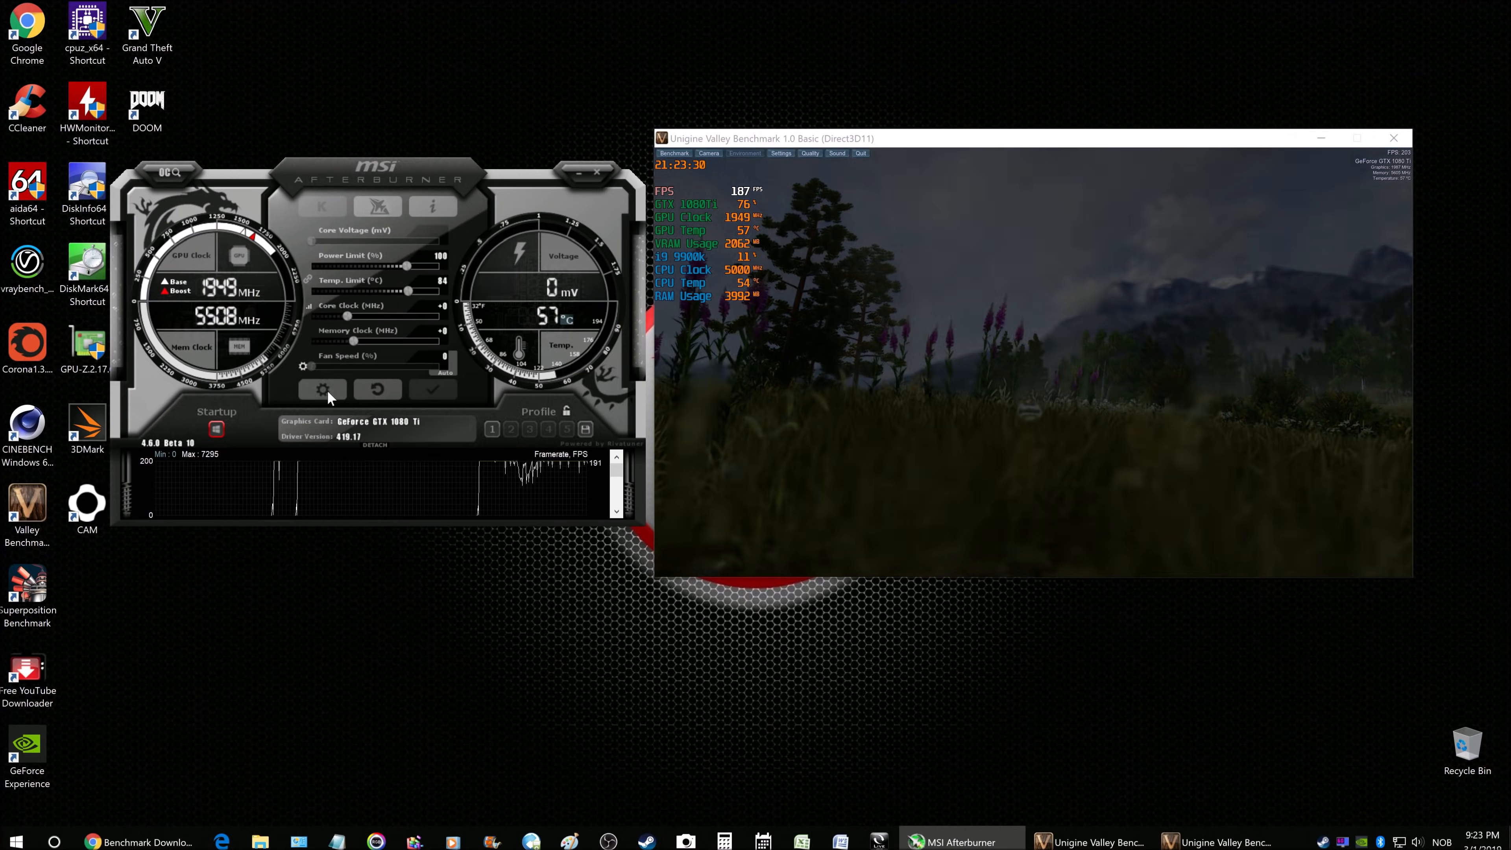
Review the general, fan and monitoring options in the Afterburner properties, and close the dialog
left_click(324, 390)
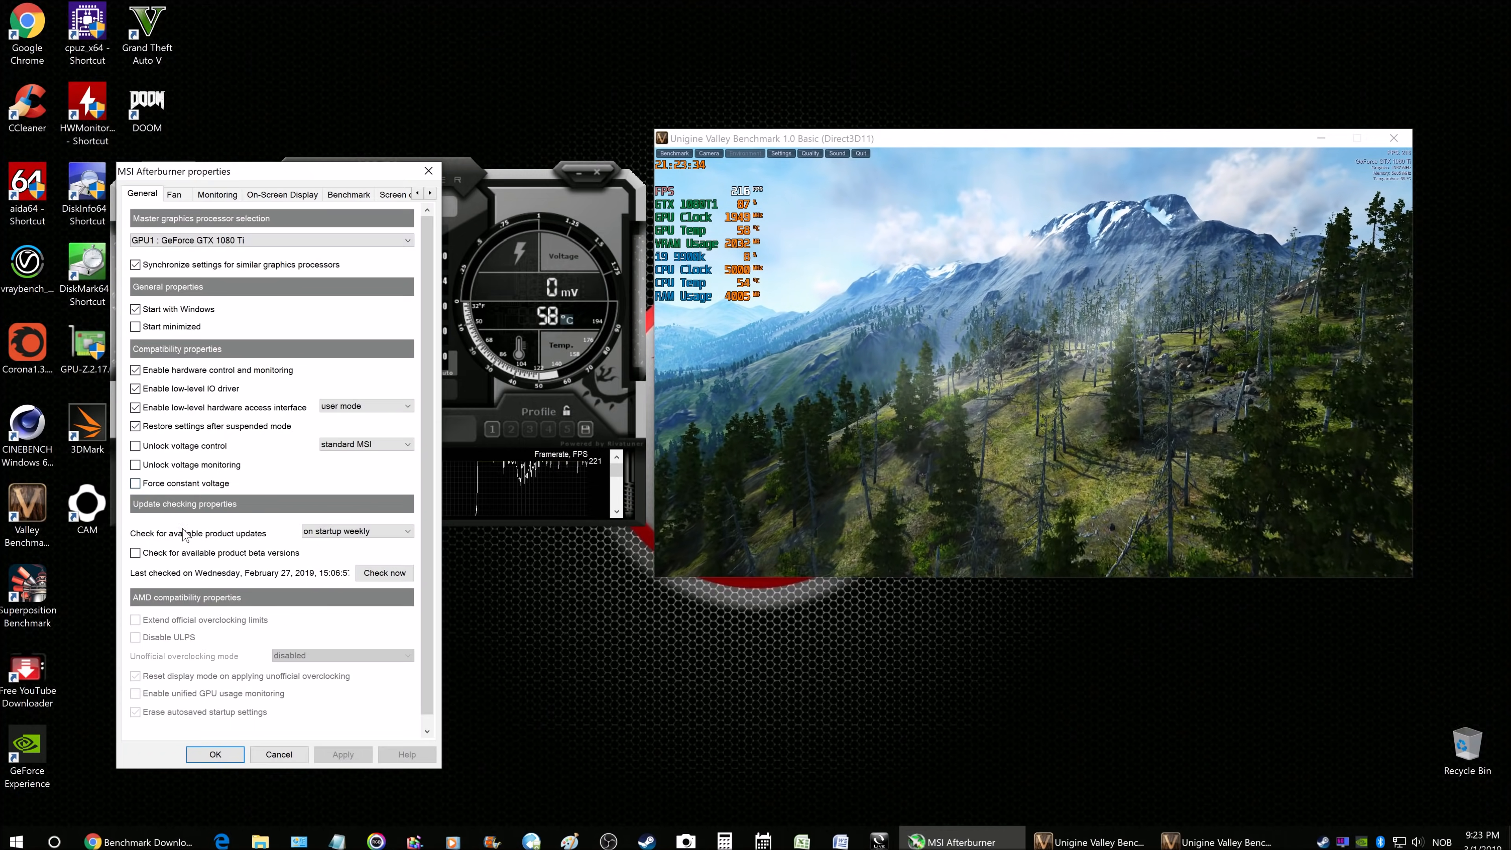
scroll(426, 374, "down", 1)
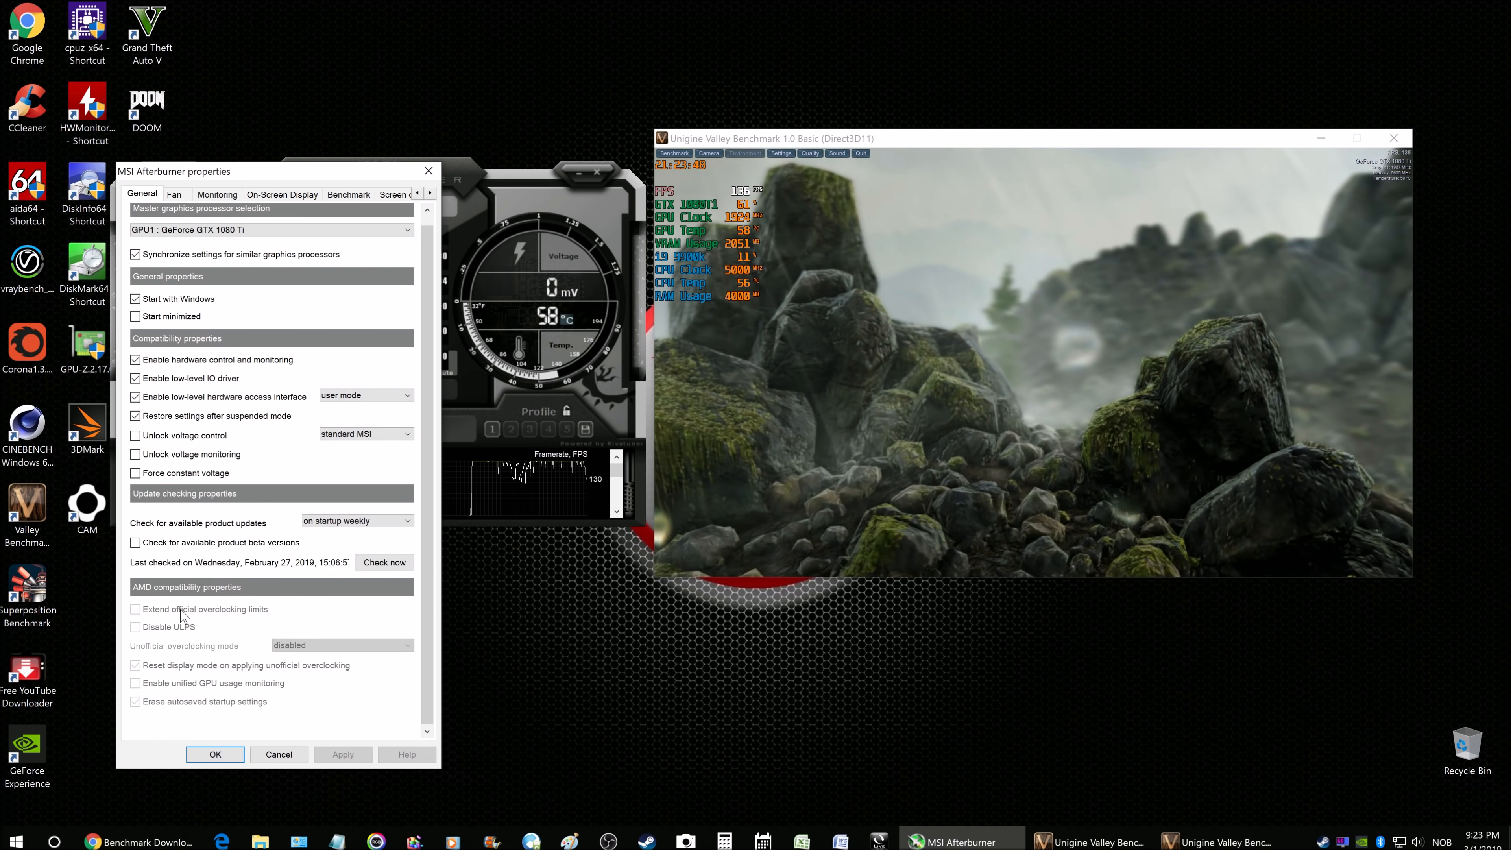
left_click_drag(309, 169, 374, 407)
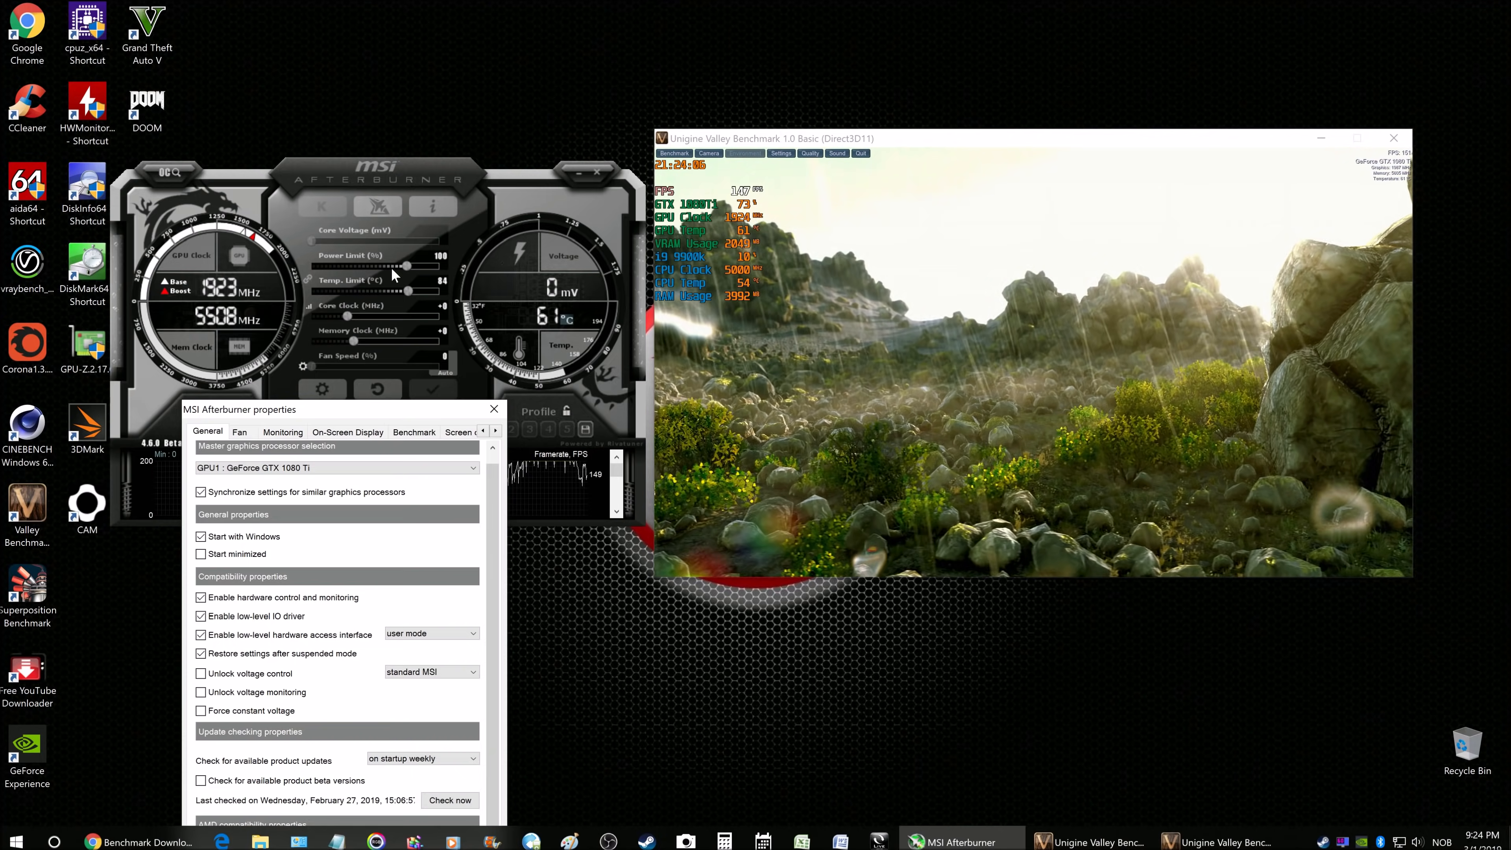
left_click_drag(340, 416, 357, 138)
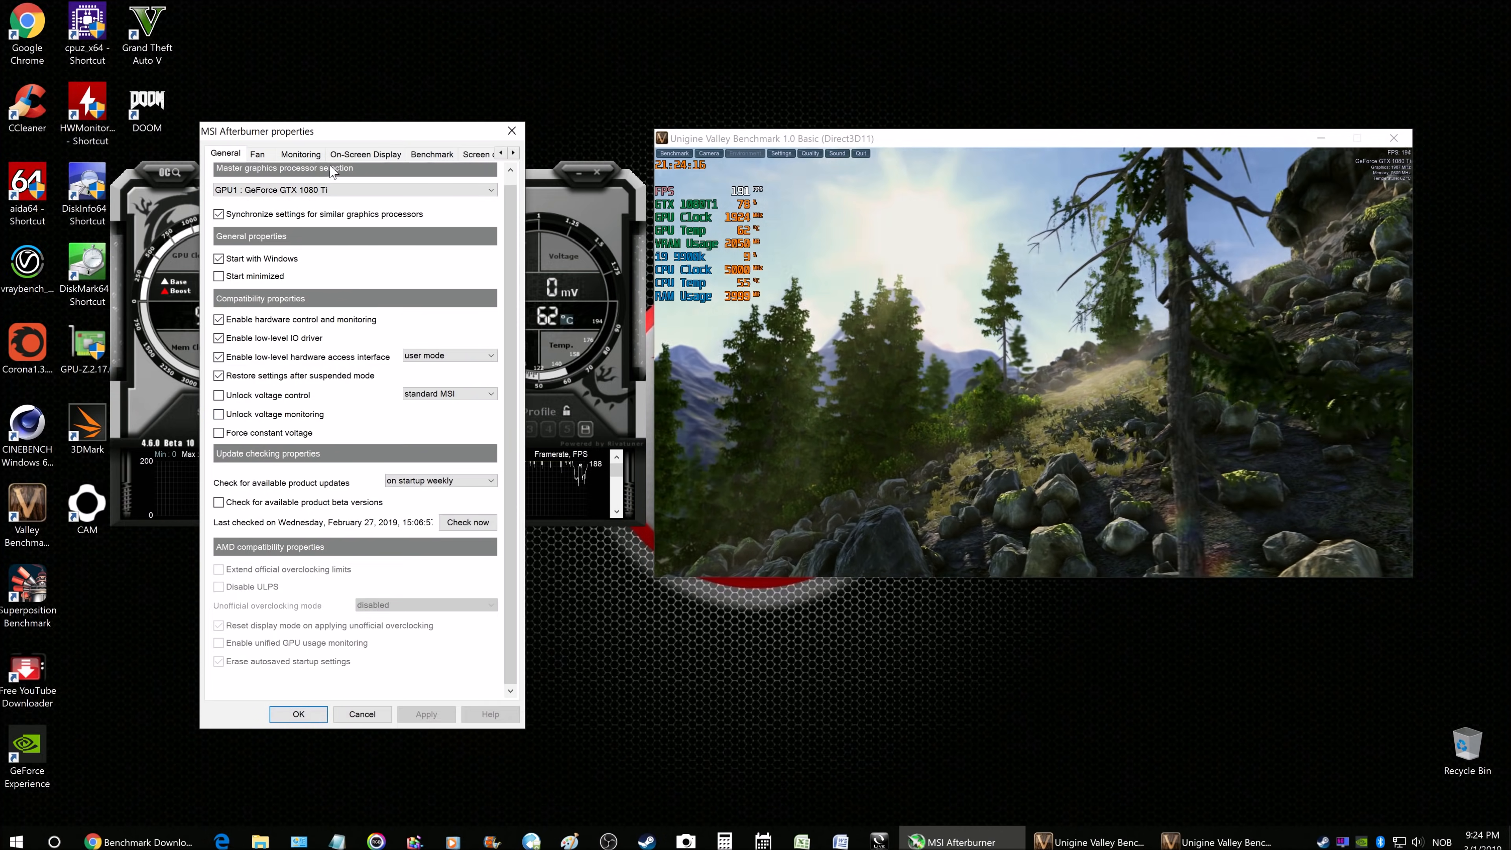
left_click(257, 154)
left_click(300, 154)
left_click_drag(367, 137, 448, 123)
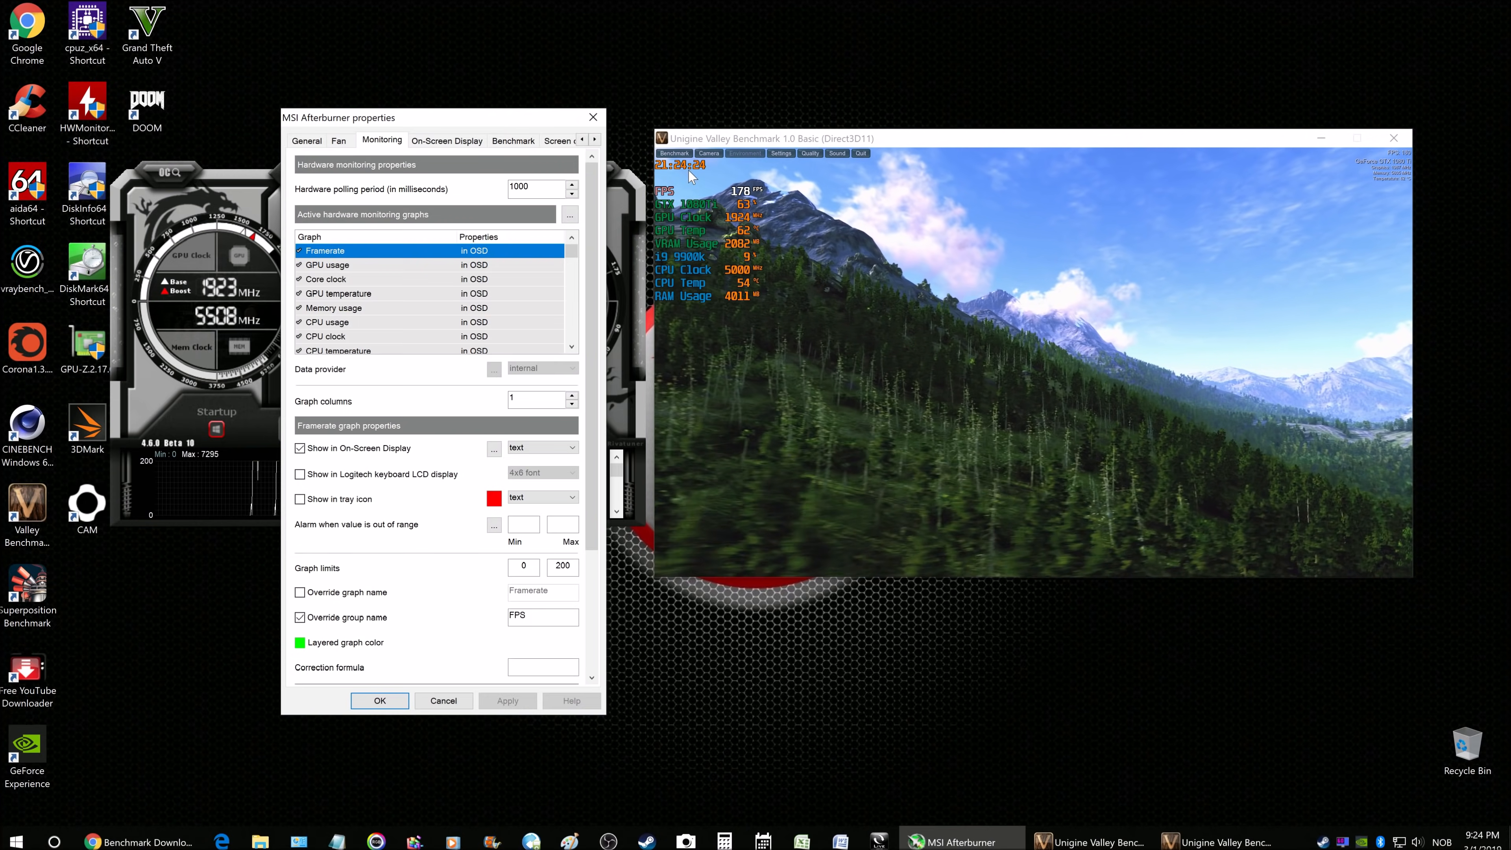
left_click(593, 117)
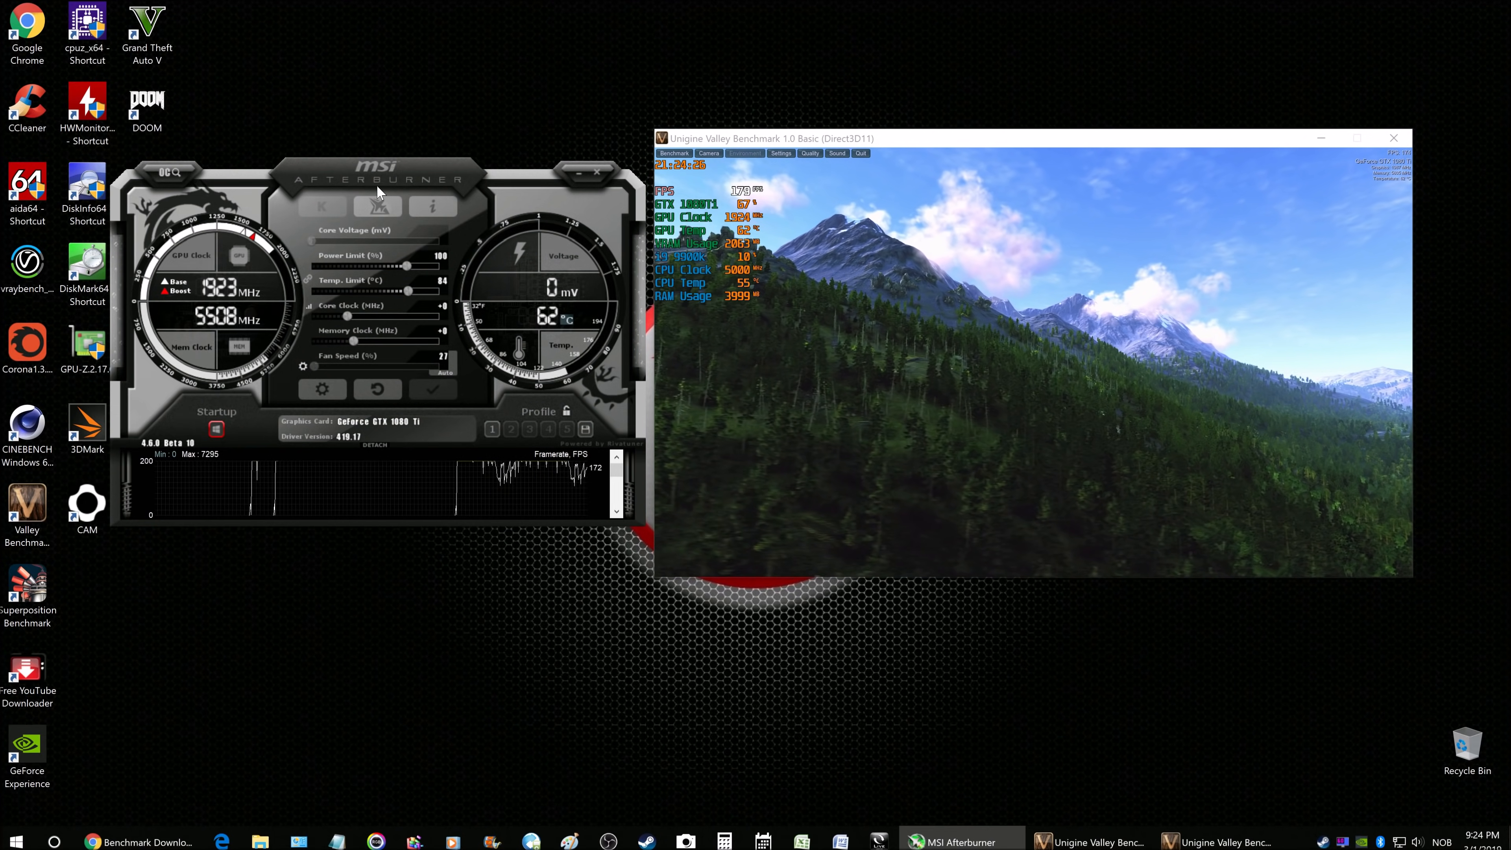
Reopen the Afterburner monitoring properties and enable the Memory clock graph in the on-screen display
left_click(322, 388)
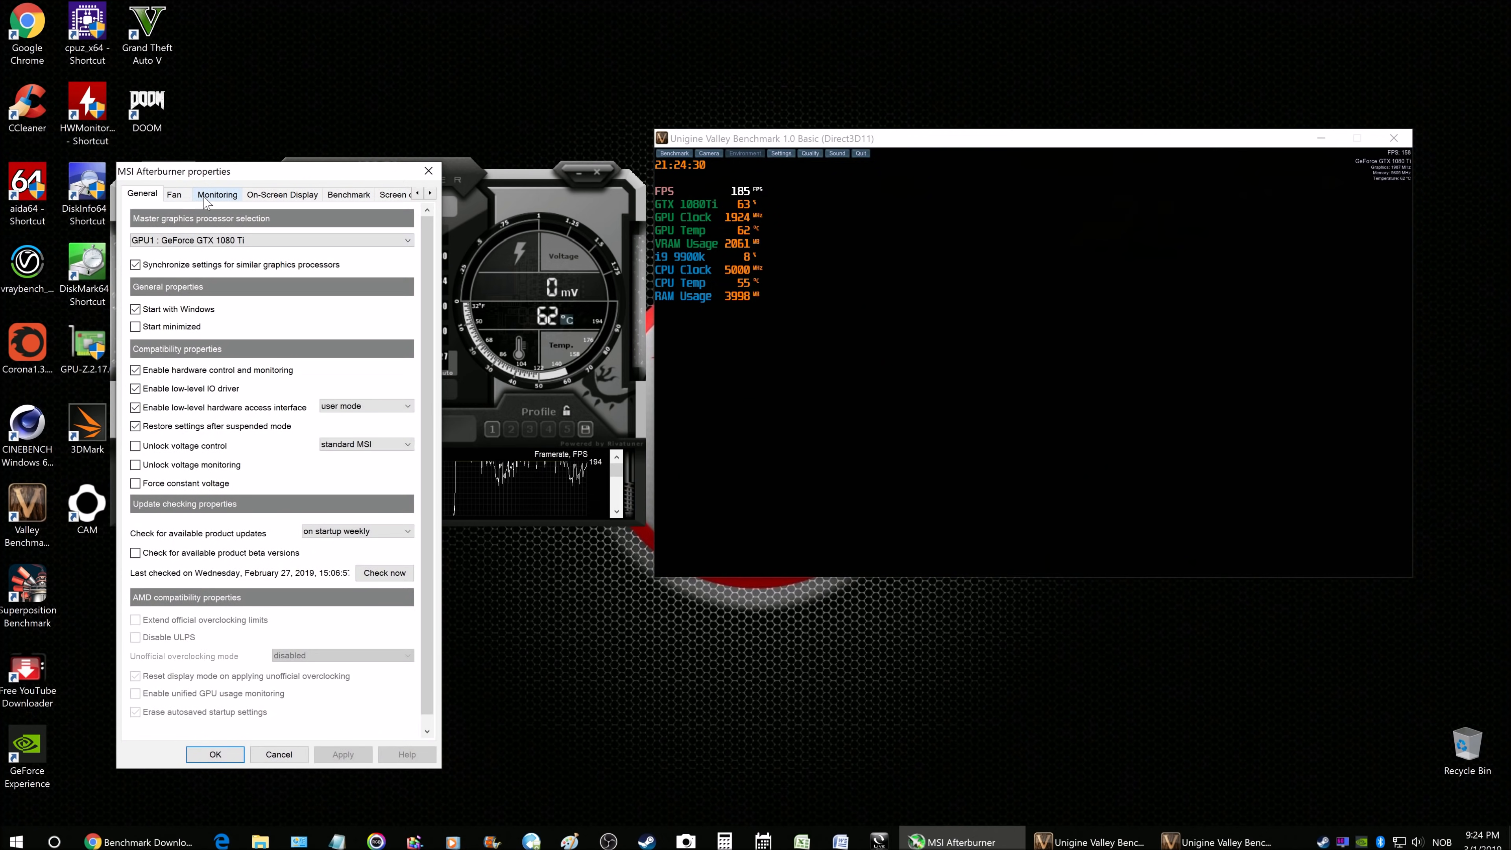
left_click(204, 199)
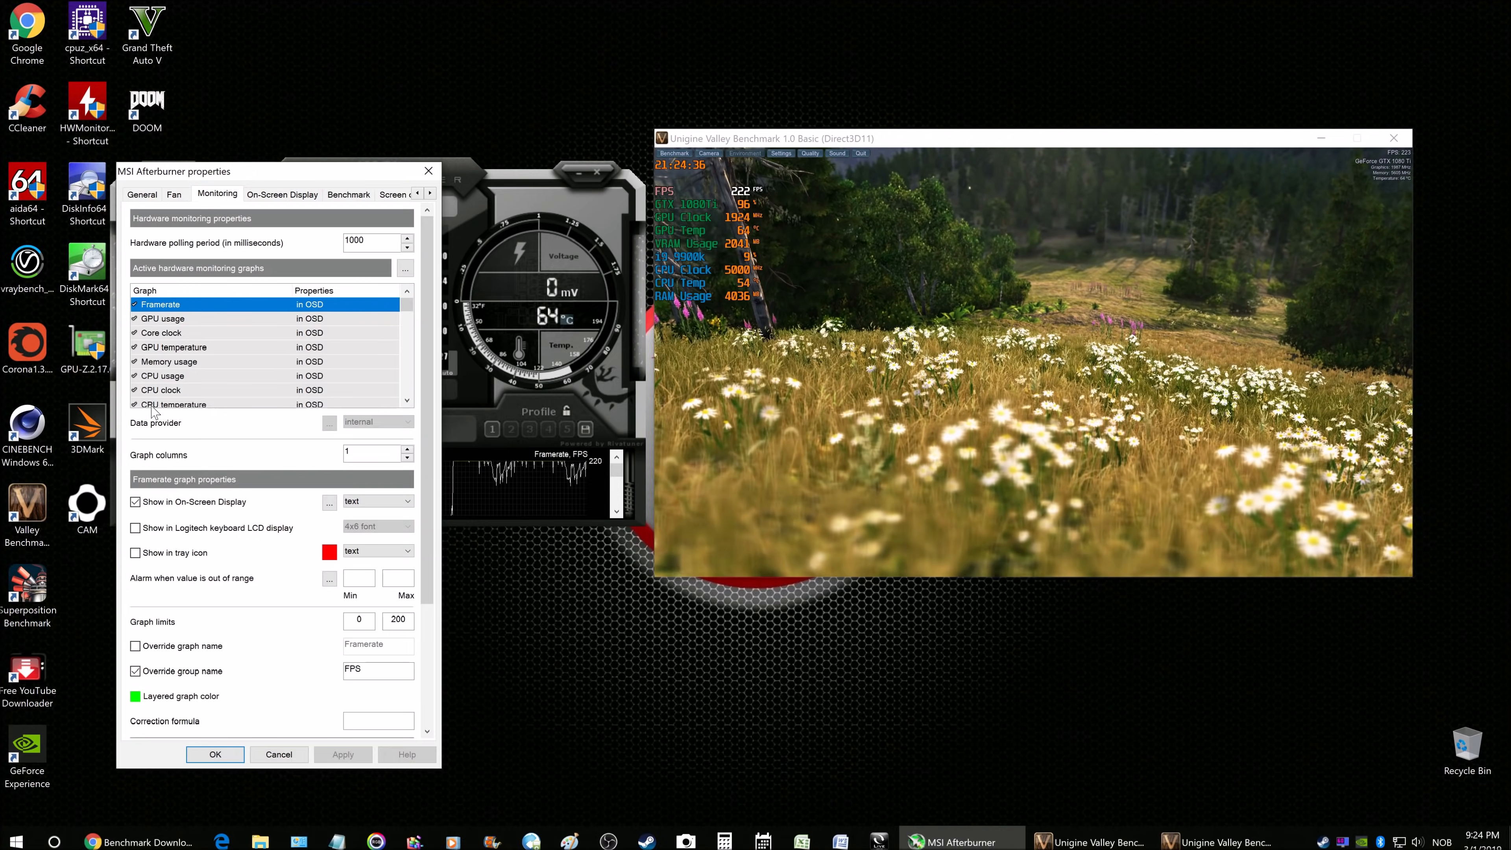
left_click(407, 400)
left_click(407, 400)
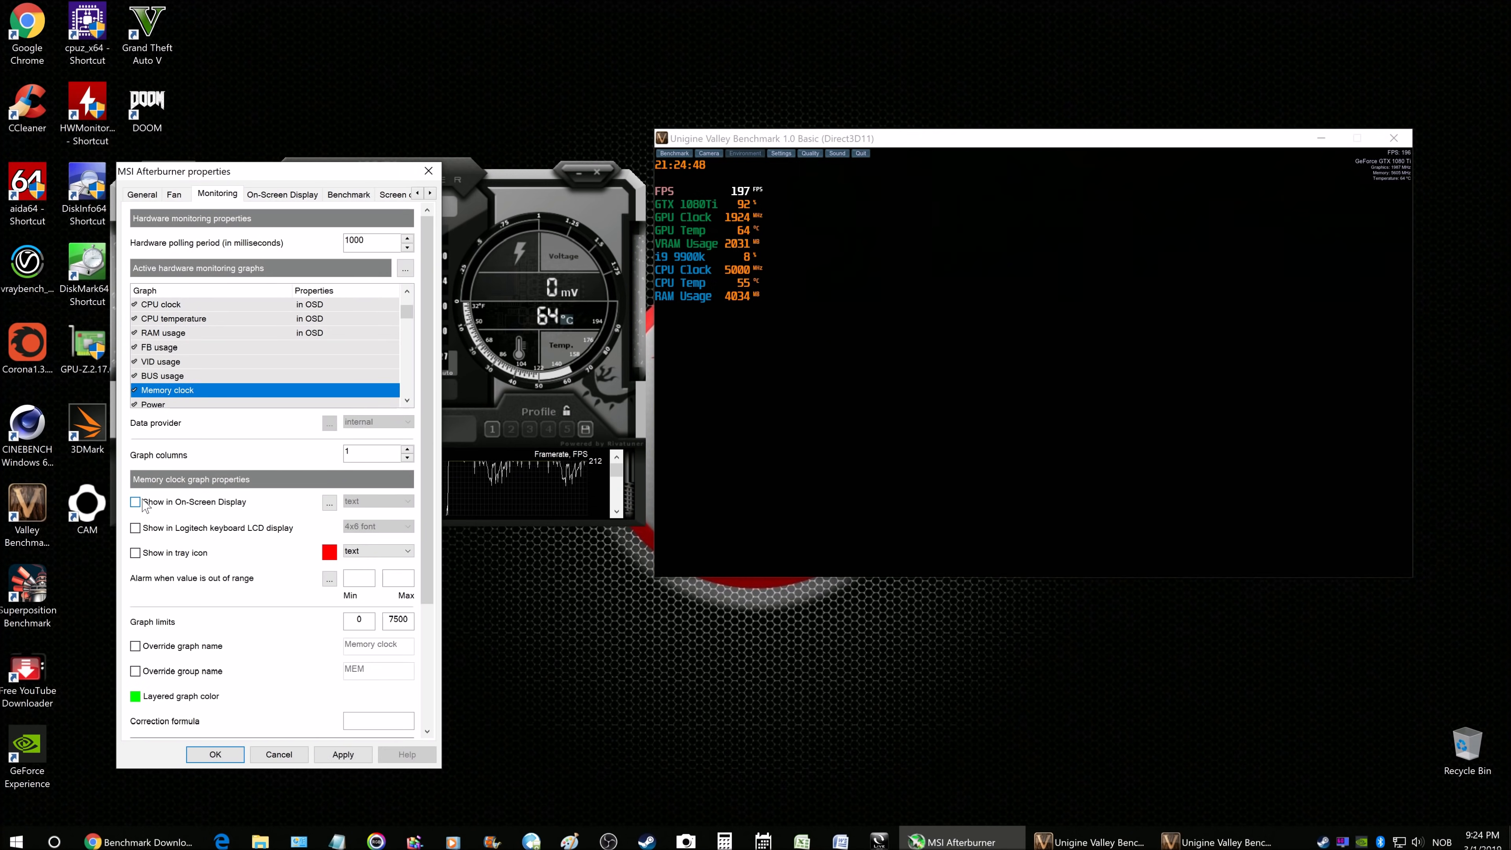
left_click(224, 502)
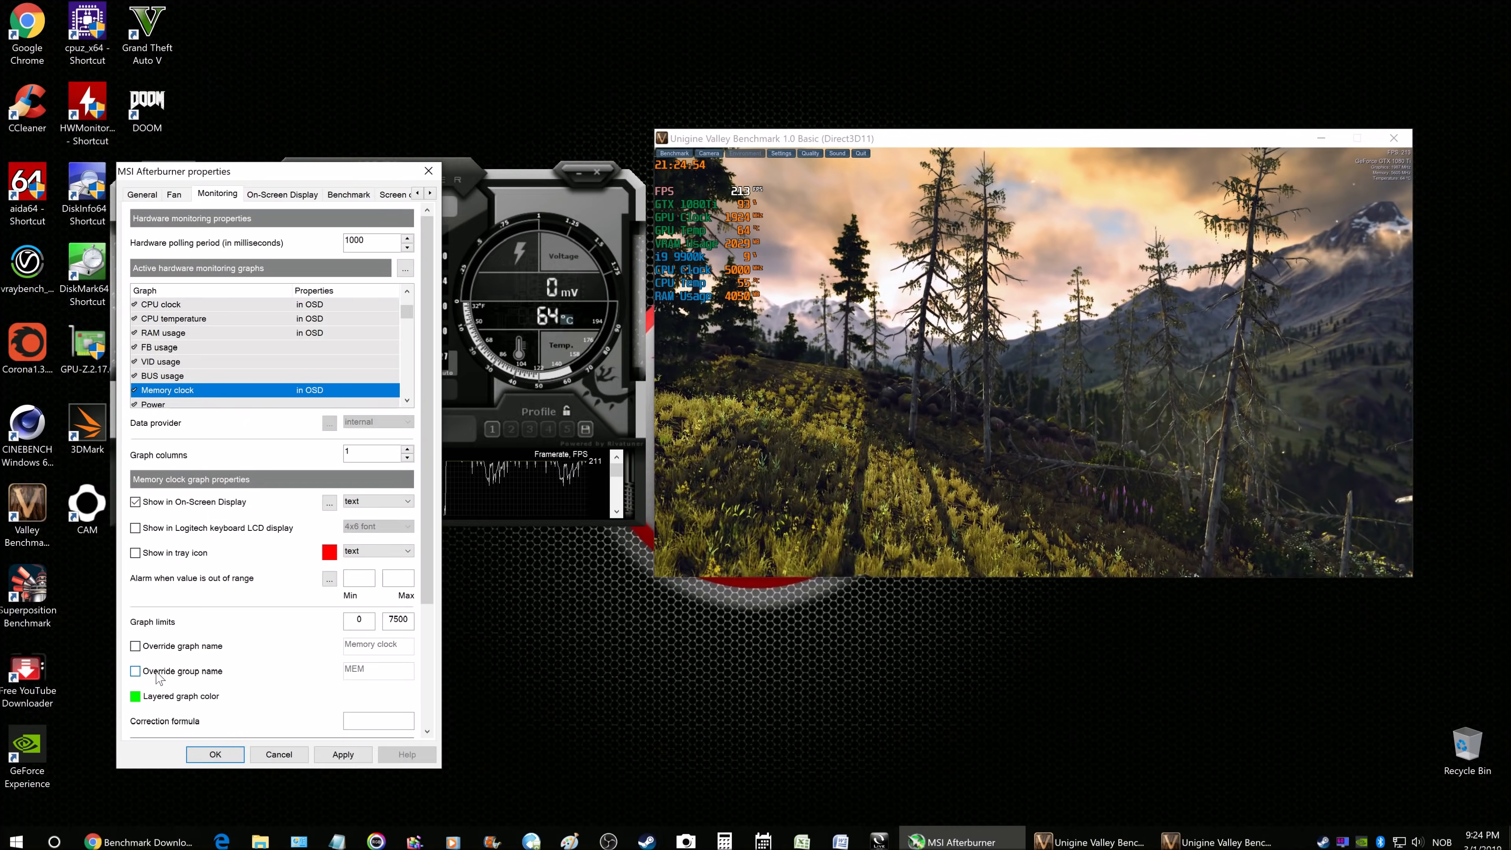
Override the Memory clock graph's group name with "VRAM Clock" and apply it
left_click(135, 672)
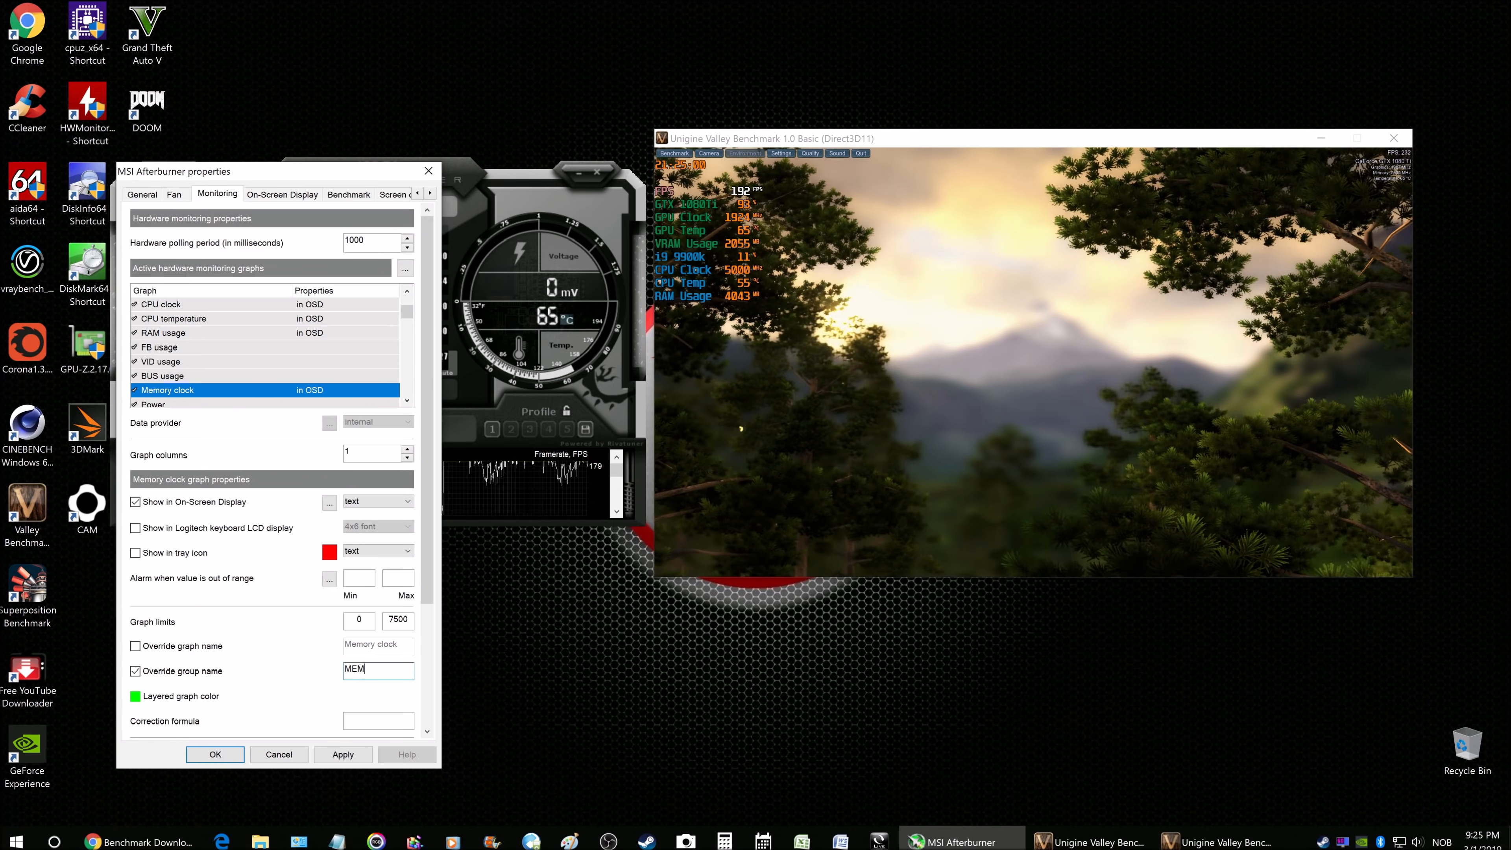
key("BackSpace")
key("BackSpace")
key("BackSpace")
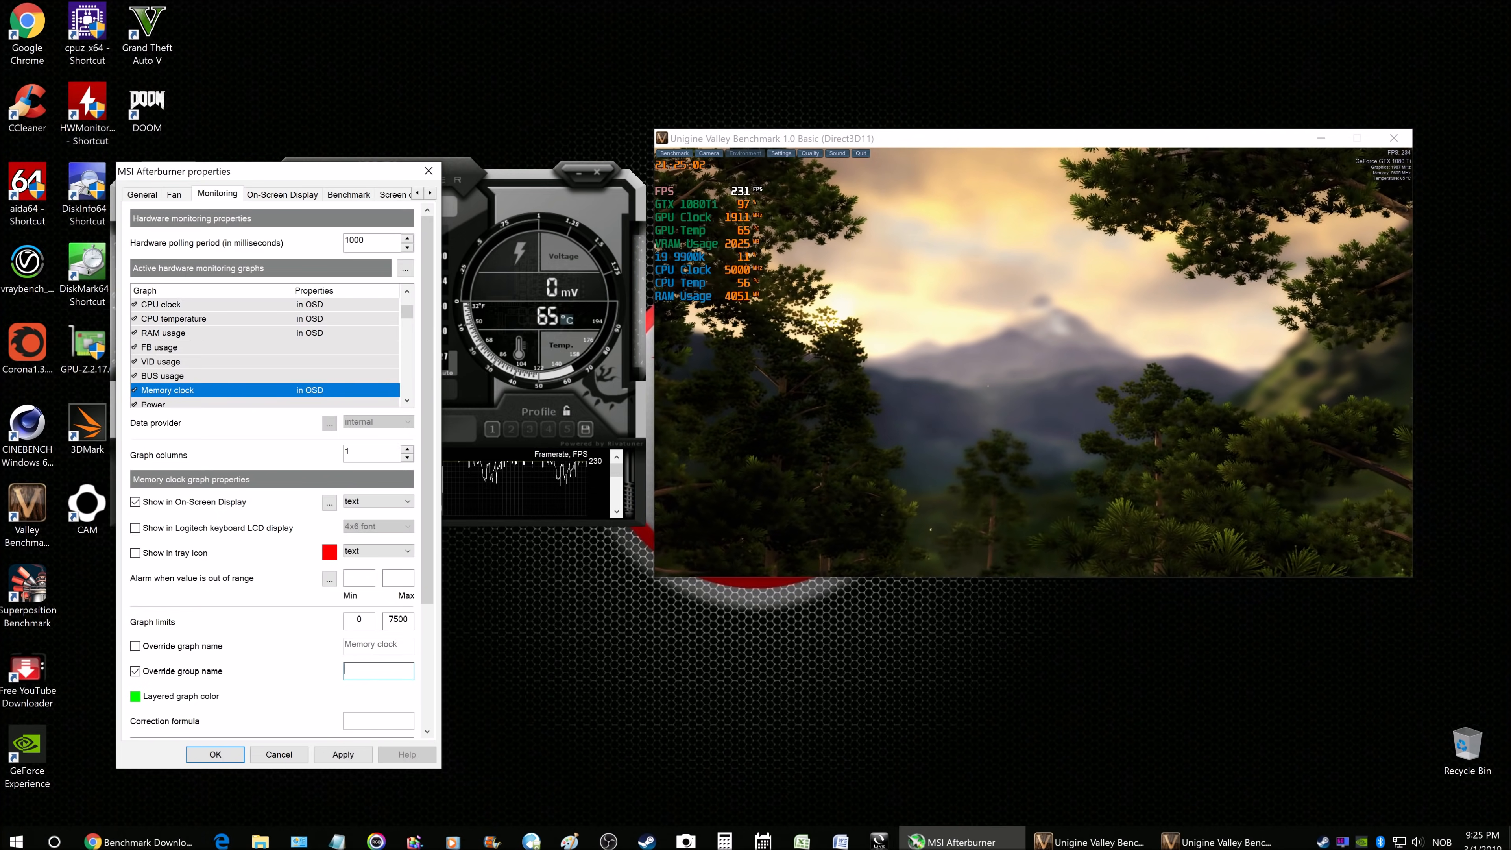
type("VRAM Clock")
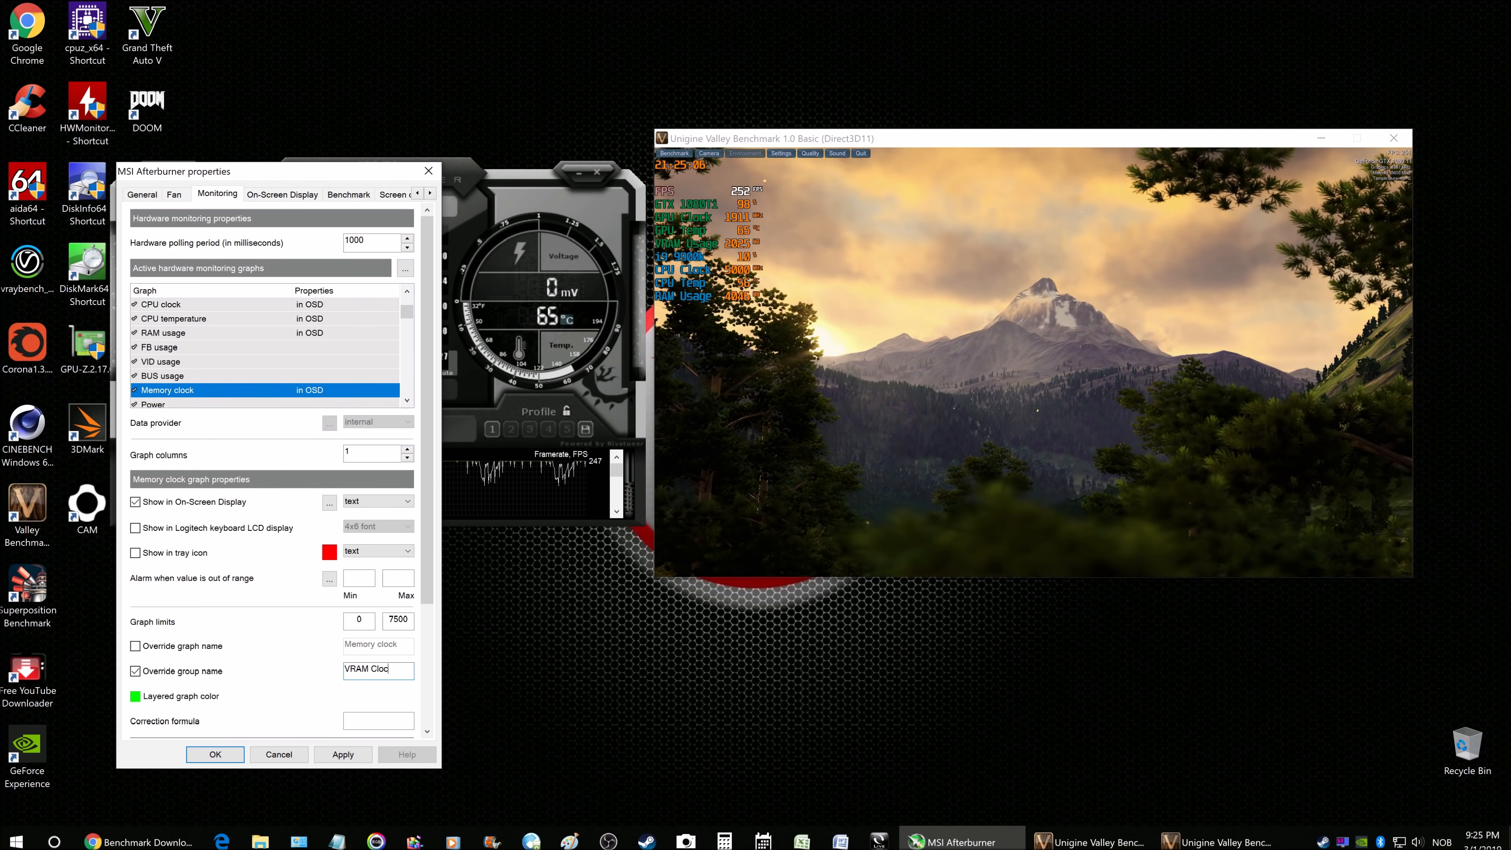
left_click(363, 761)
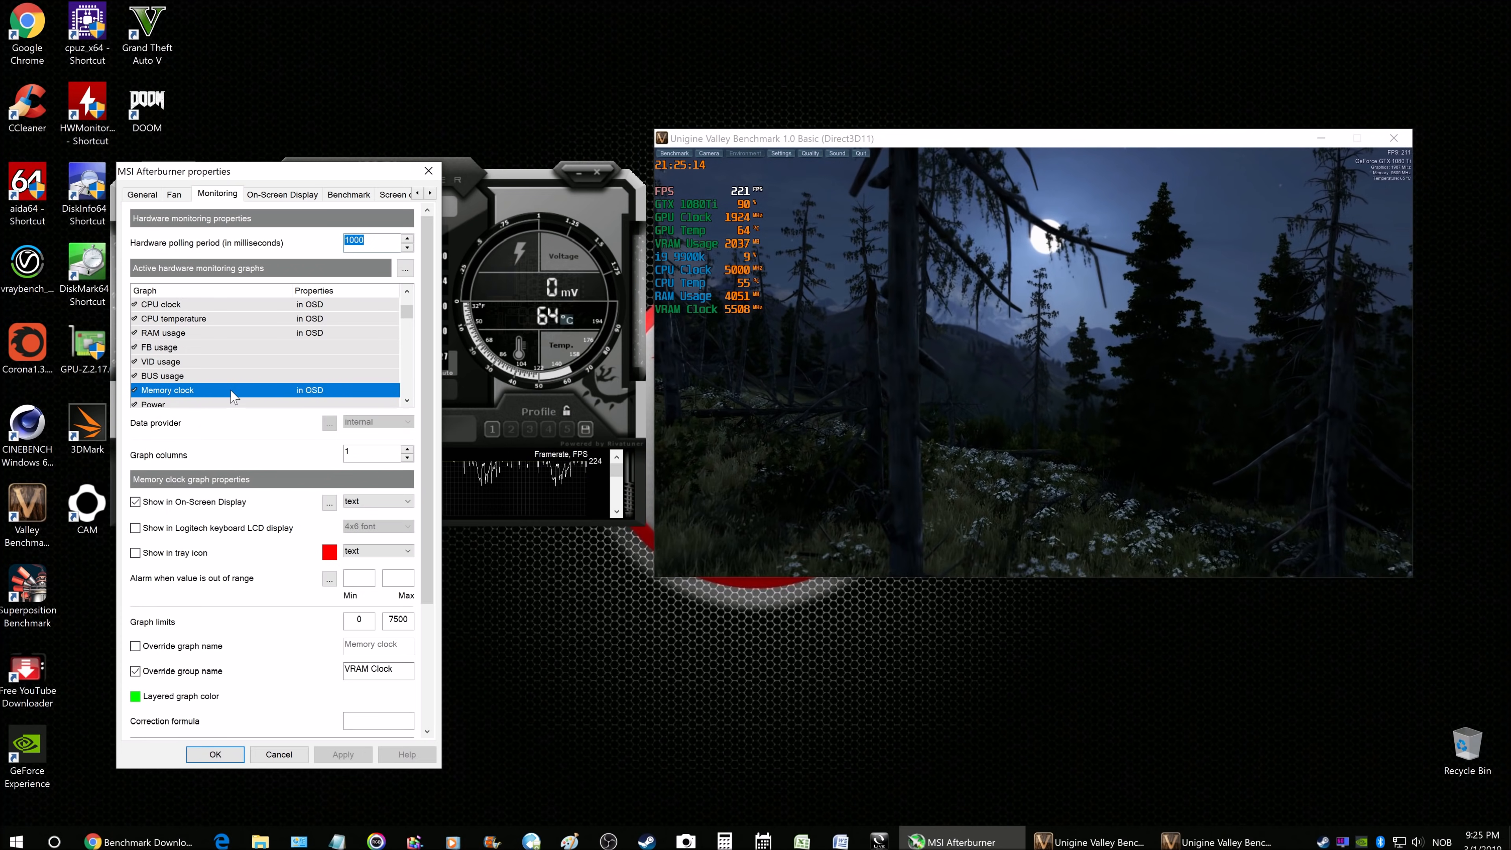
Move the Memory clock graph directly below GPU temperature in the monitoring order and apply it
left_click_drag(233, 397, 212, 332)
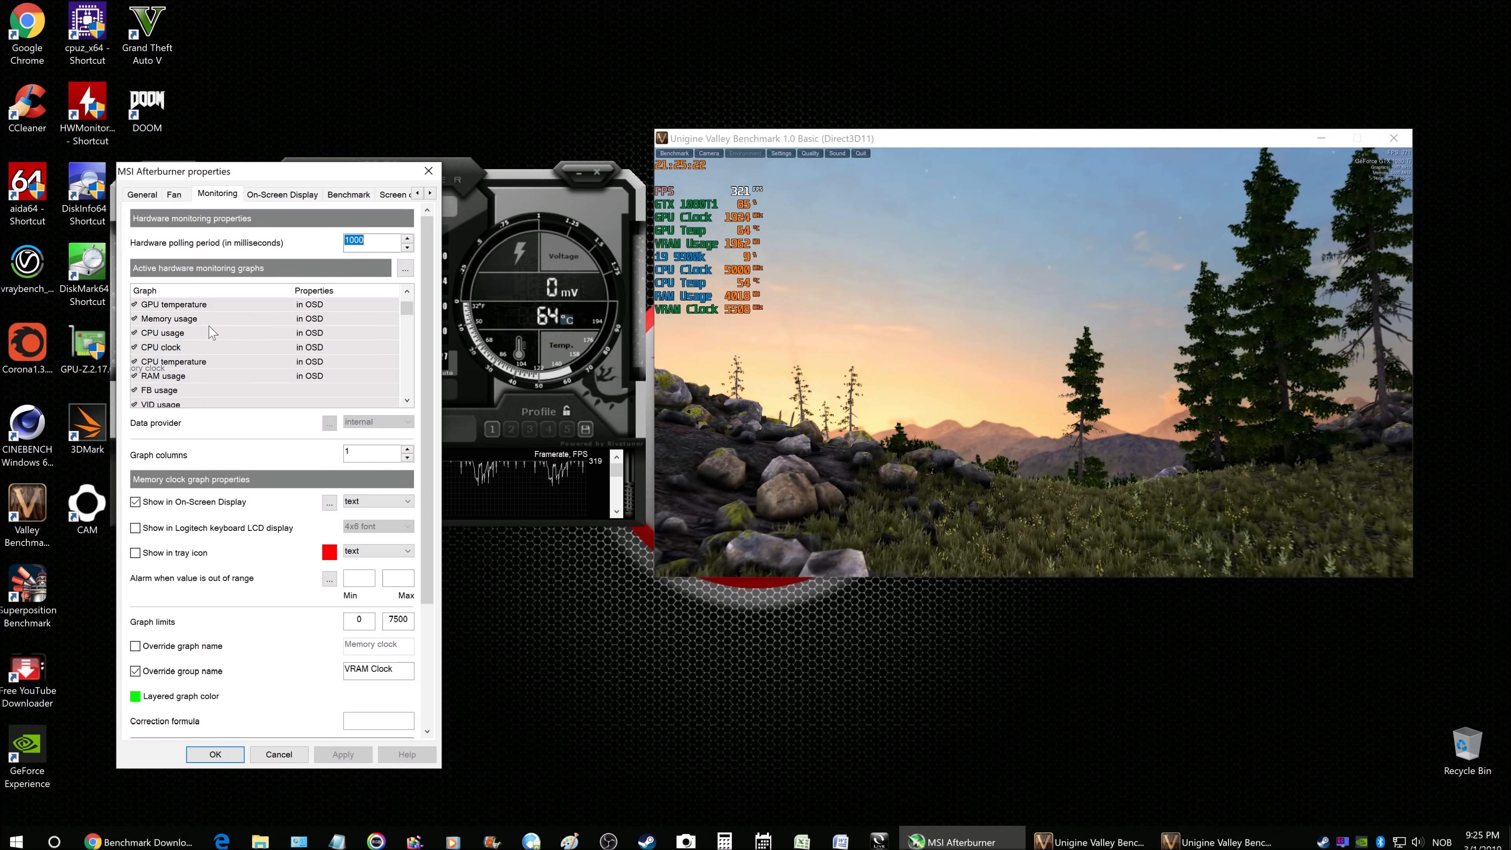
left_click_drag(211, 332, 211, 328)
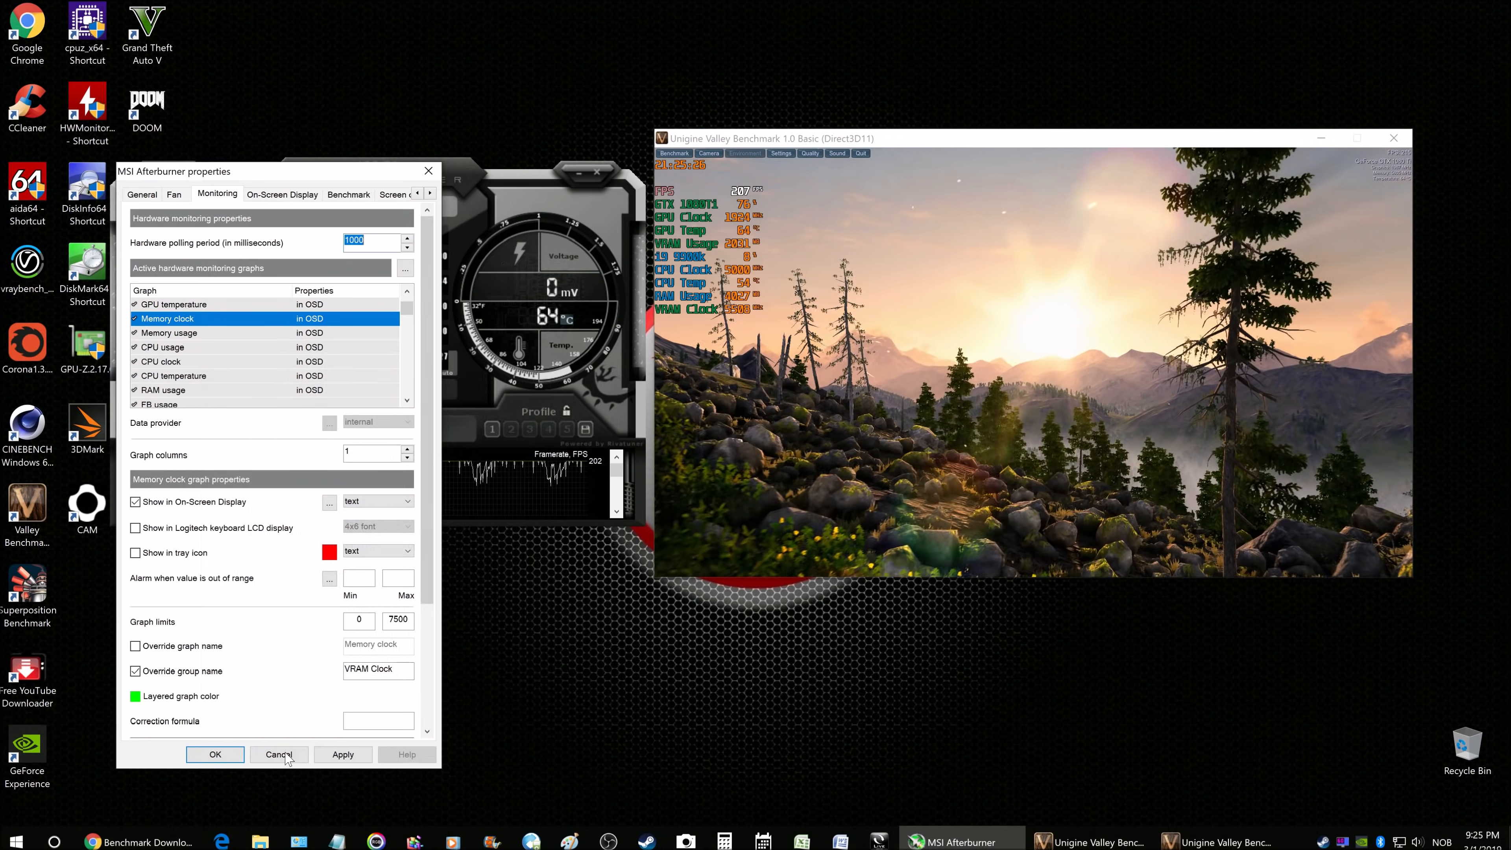
left_click(343, 754)
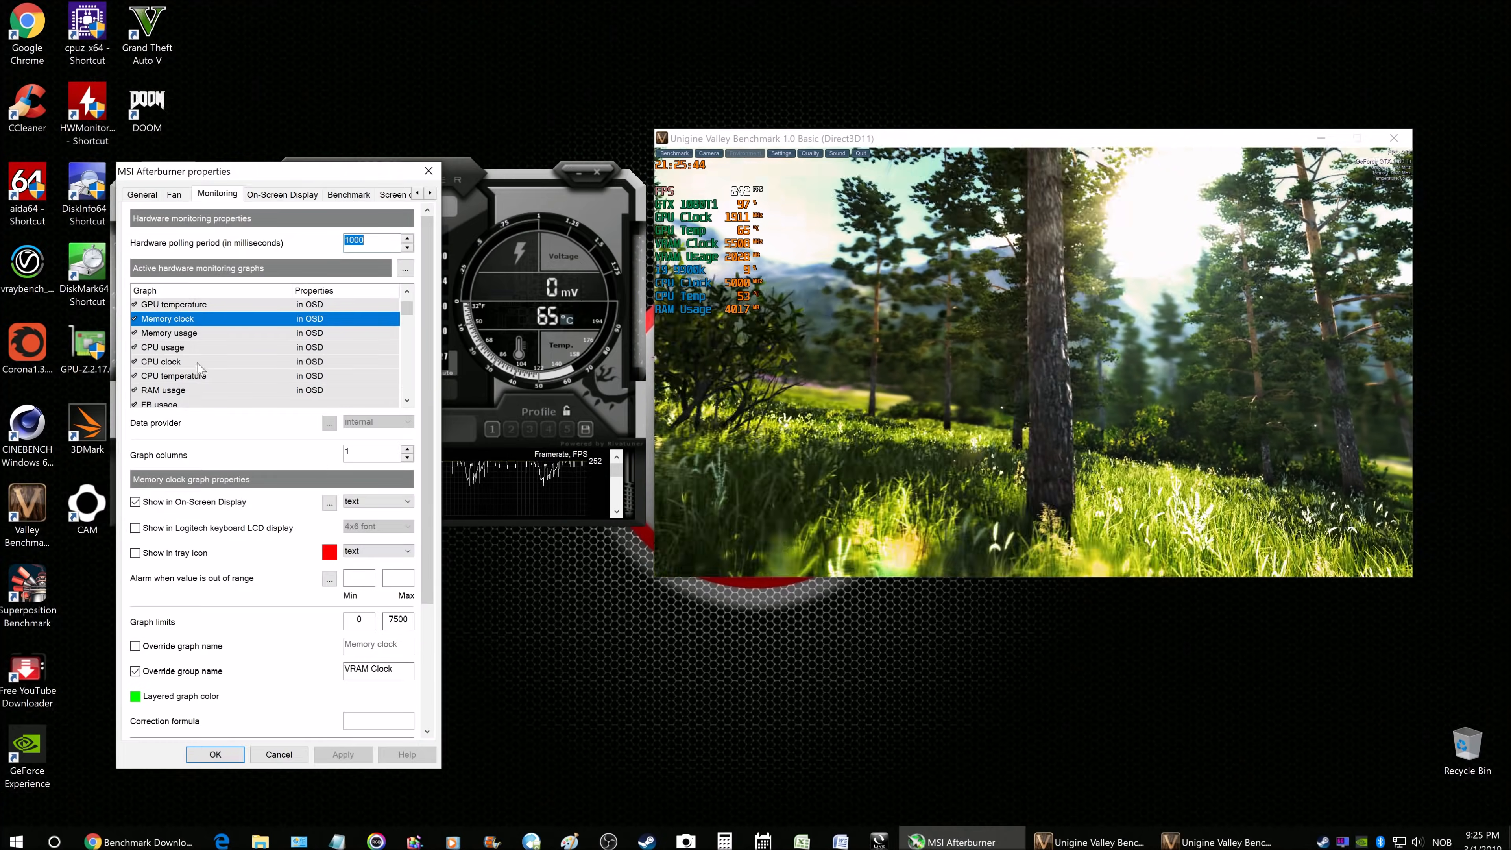
Deactivate the Memory clock graph and apply the change
left_click(140, 319)
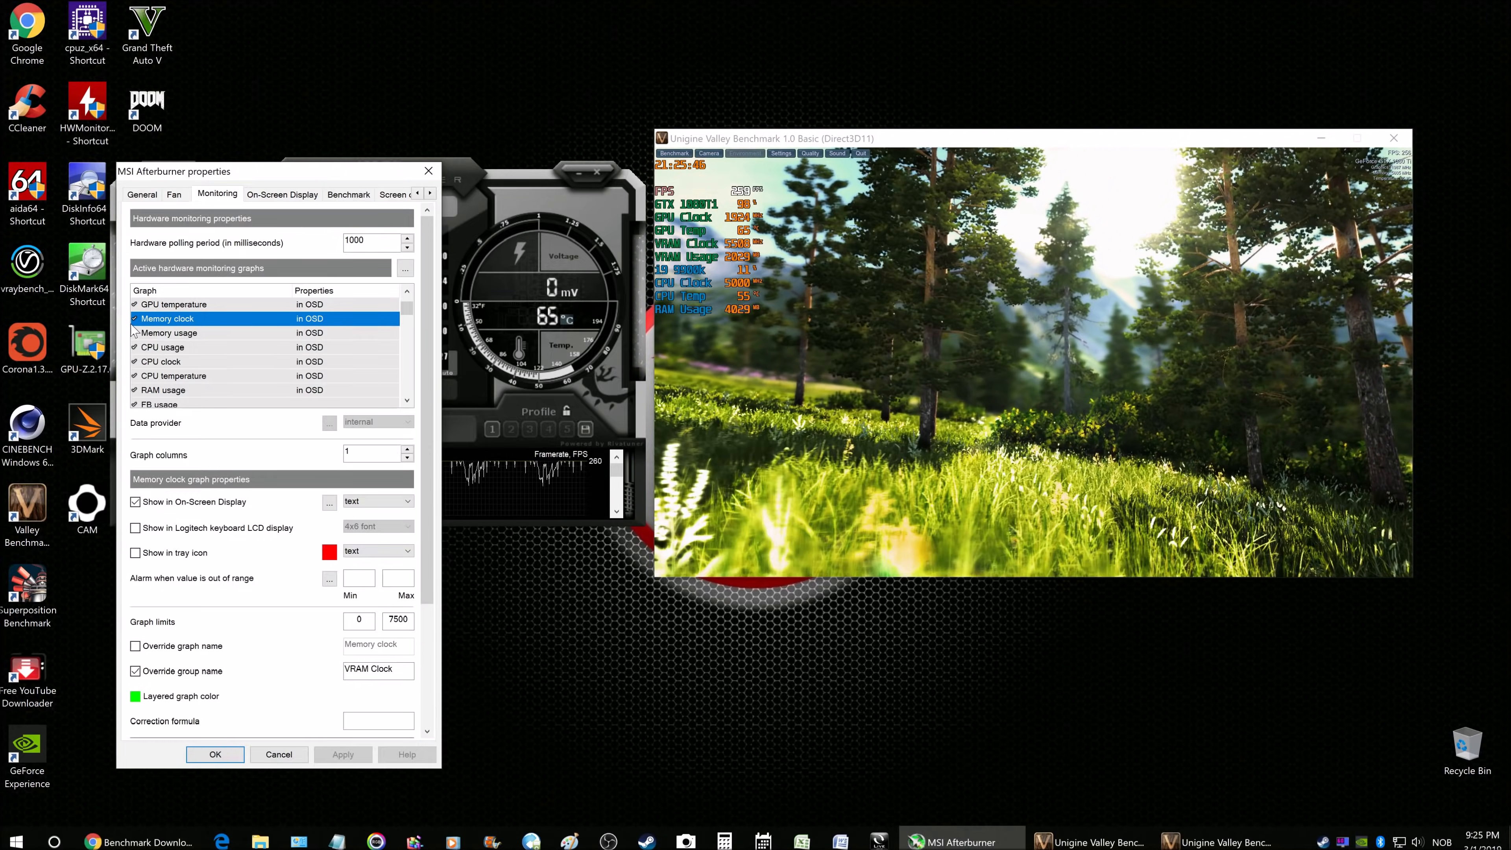
left_click(134, 319)
left_click(338, 754)
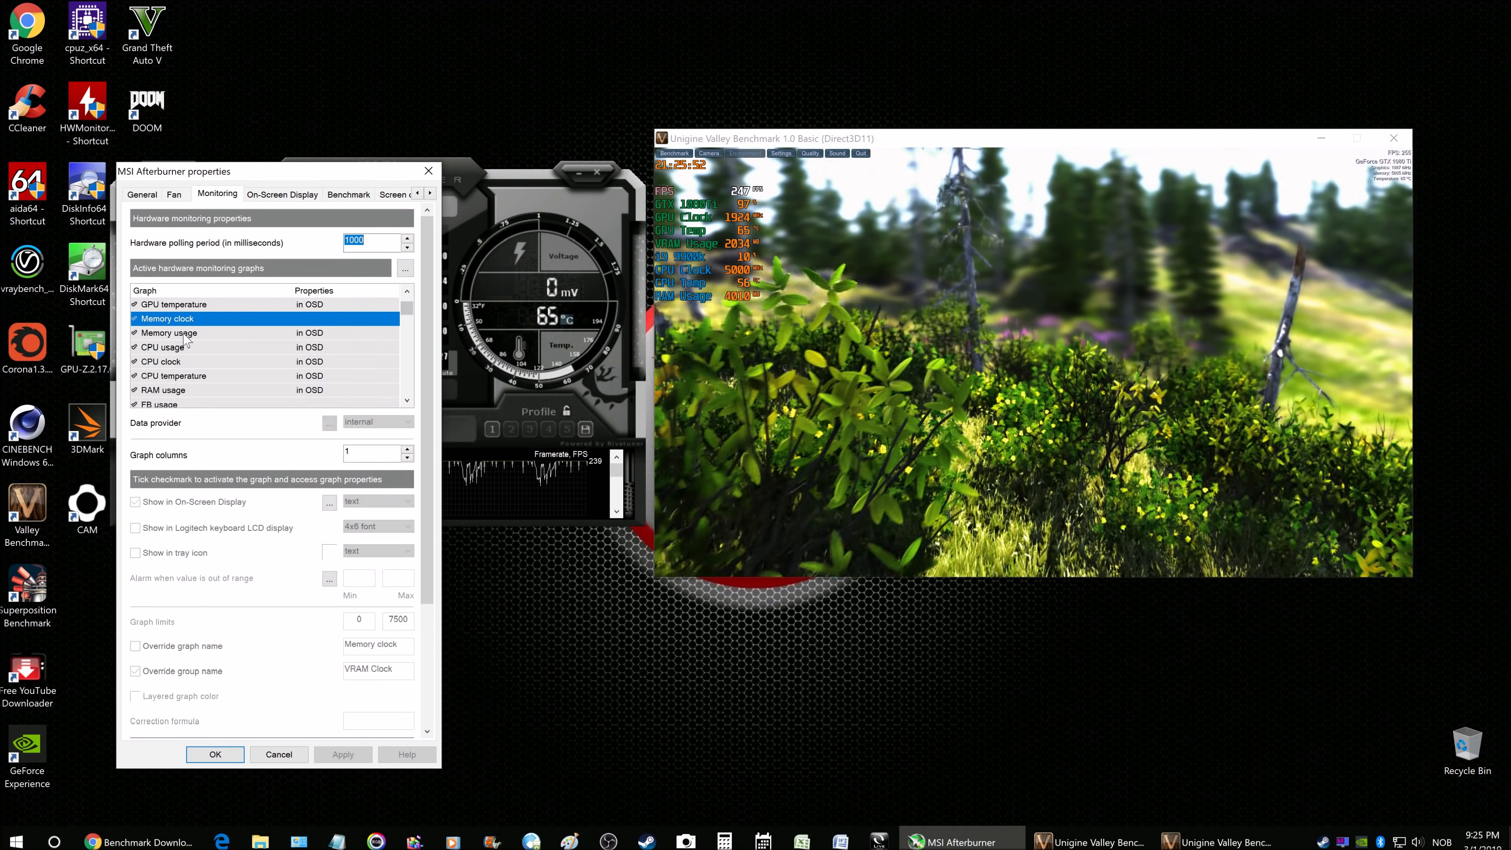
Show Fan speed in the on-screen display with the overridden group name GPU, and deactivate that graph again
left_click(185, 334)
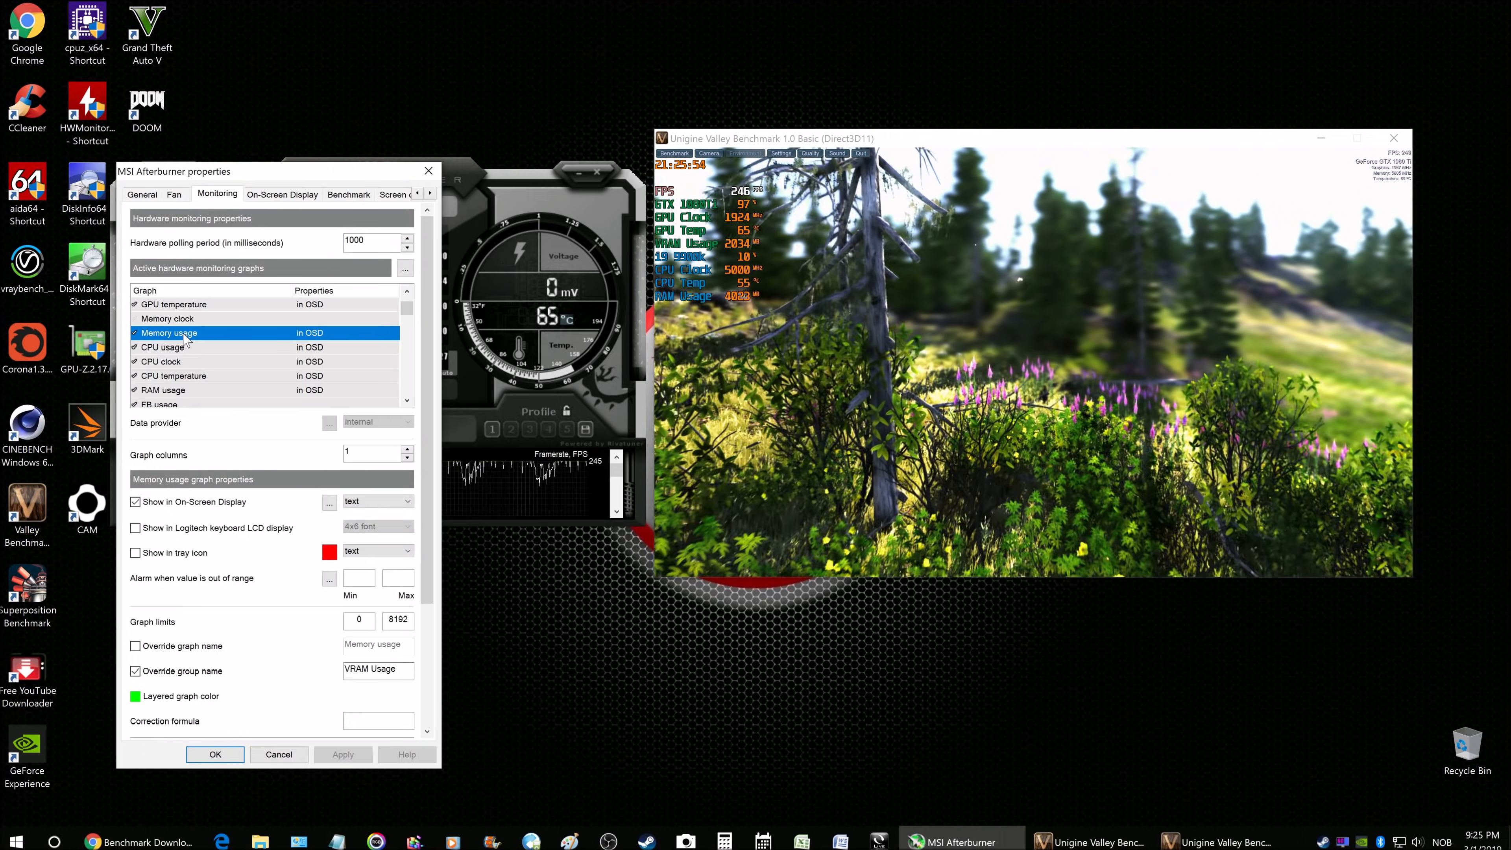
left_click(408, 401)
left_click(408, 400)
left_click(408, 401)
left_click(407, 400)
left_click(408, 401)
left_click(408, 401)
left_click(171, 376)
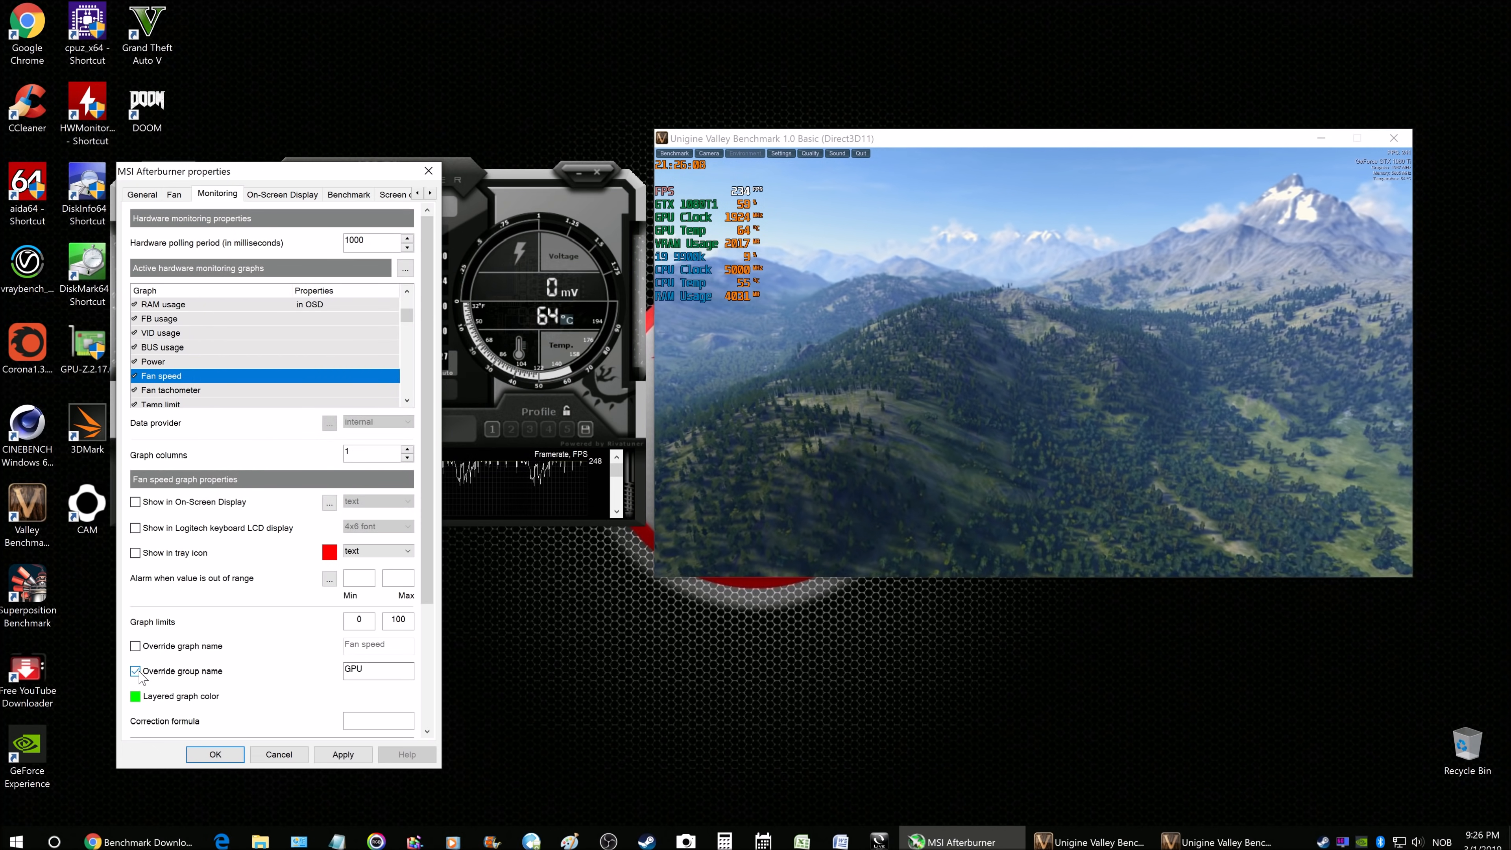
left_click(137, 502)
left_click(142, 667)
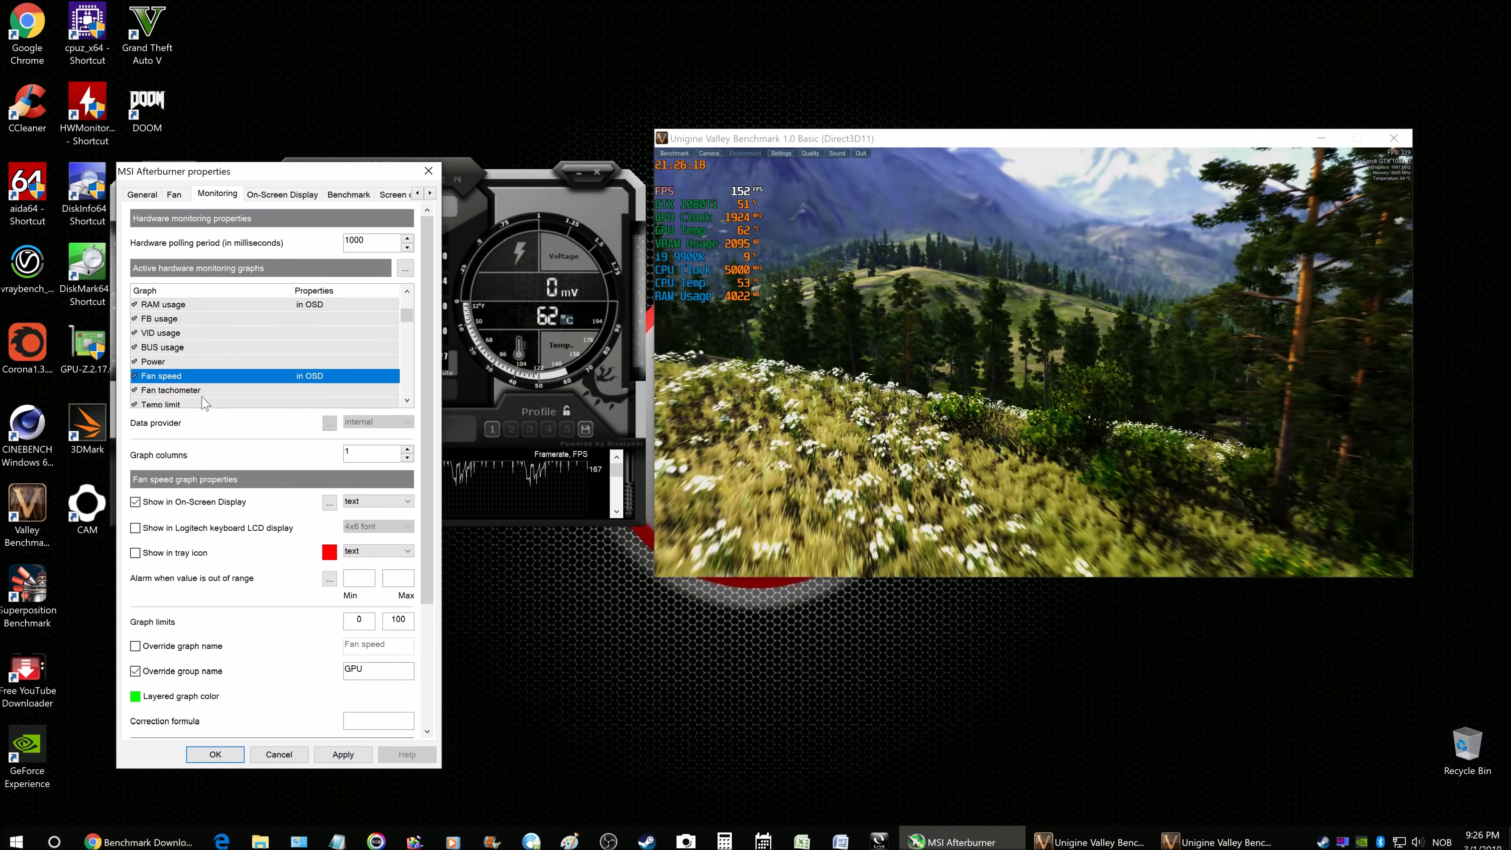
left_click(134, 376)
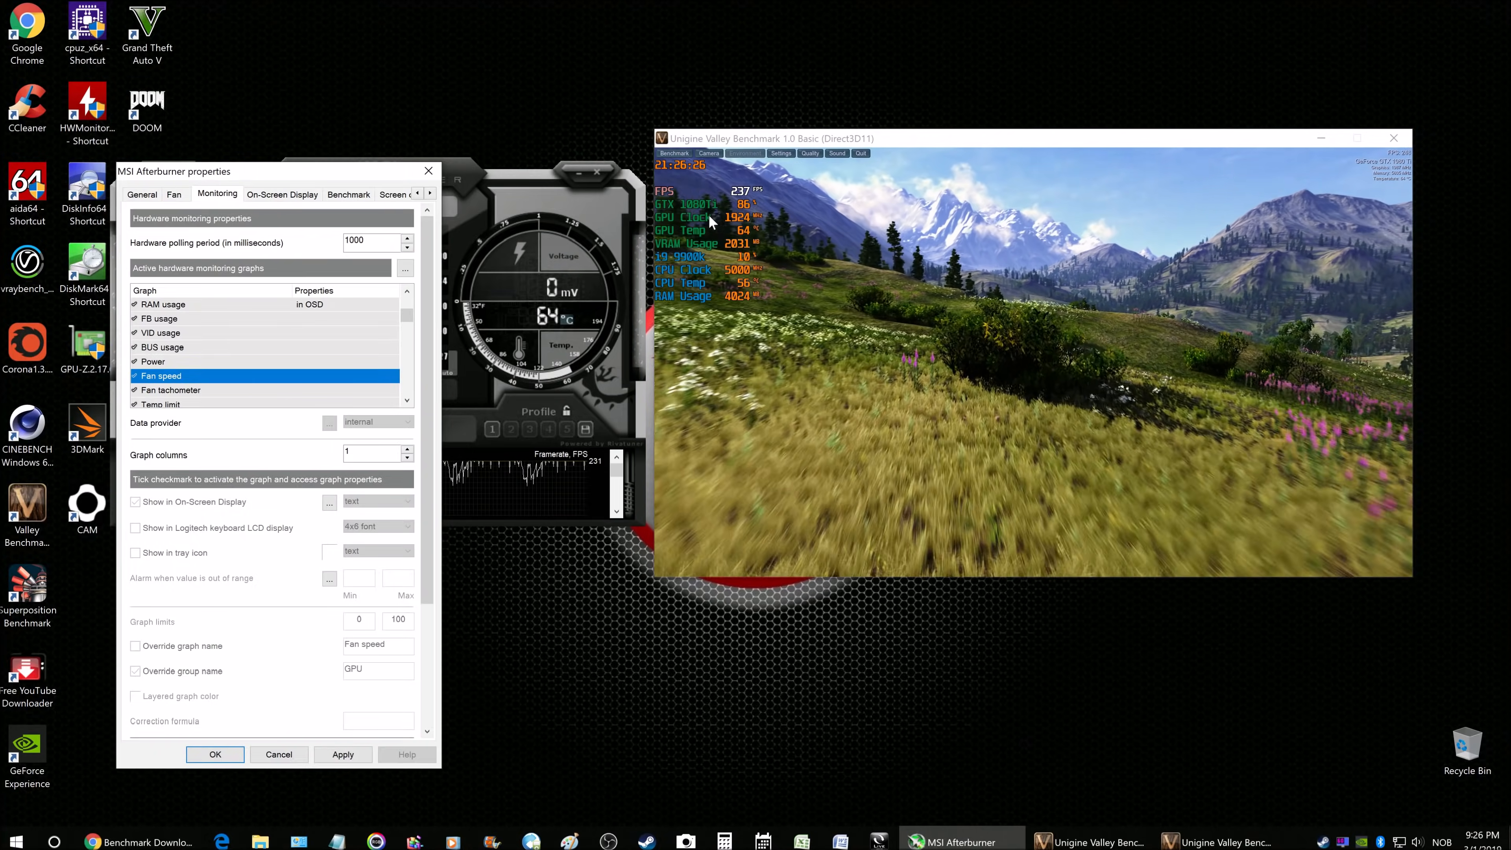
Open RivaTuner Statistics Server beside the properties dialog and move the on-screen display down to vertical position 43
left_click(1343, 839)
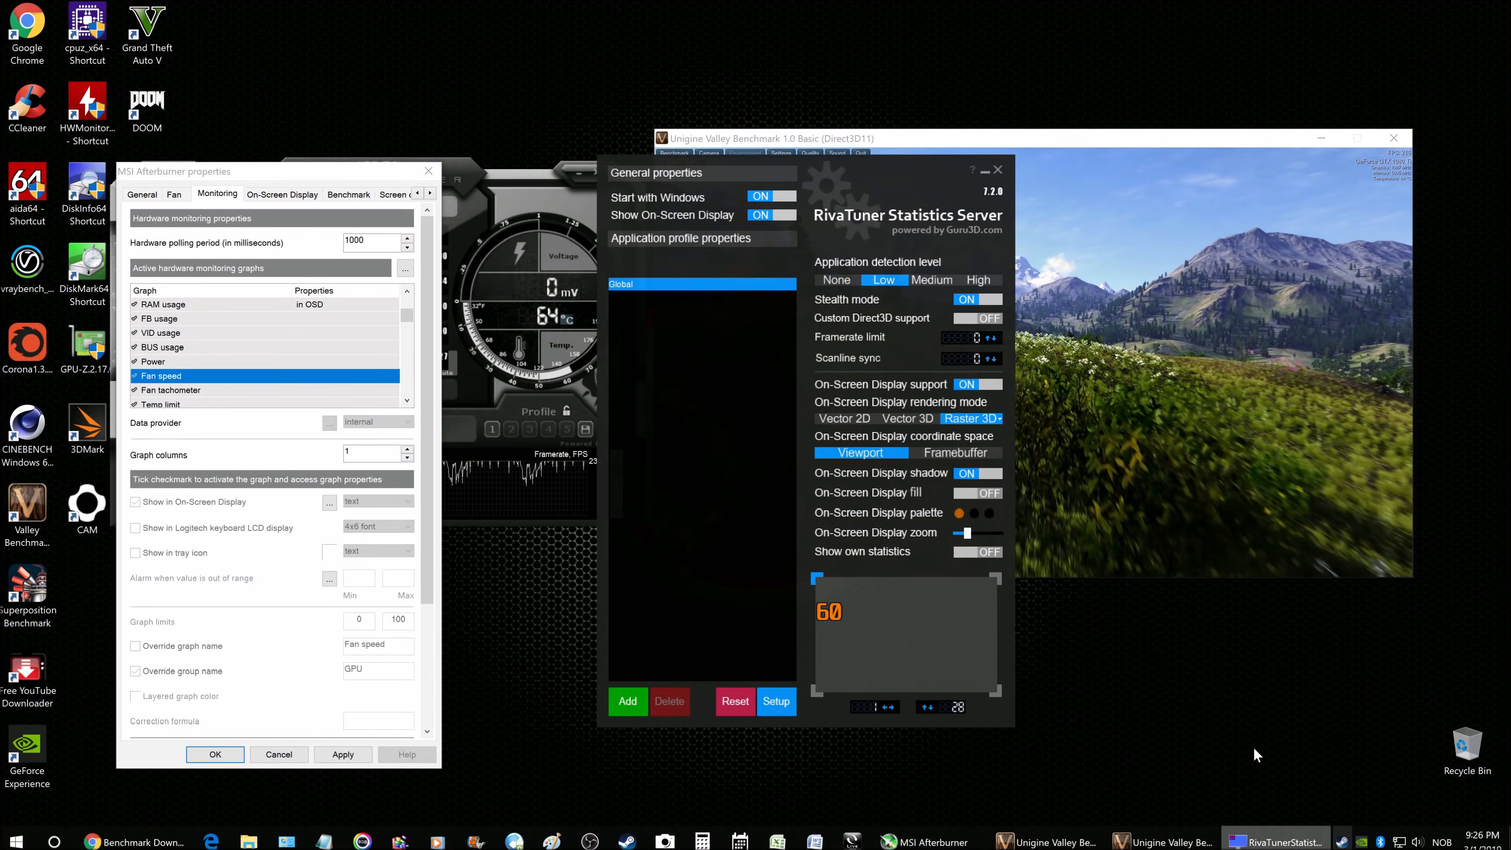
left_click_drag(860, 170, 721, 198)
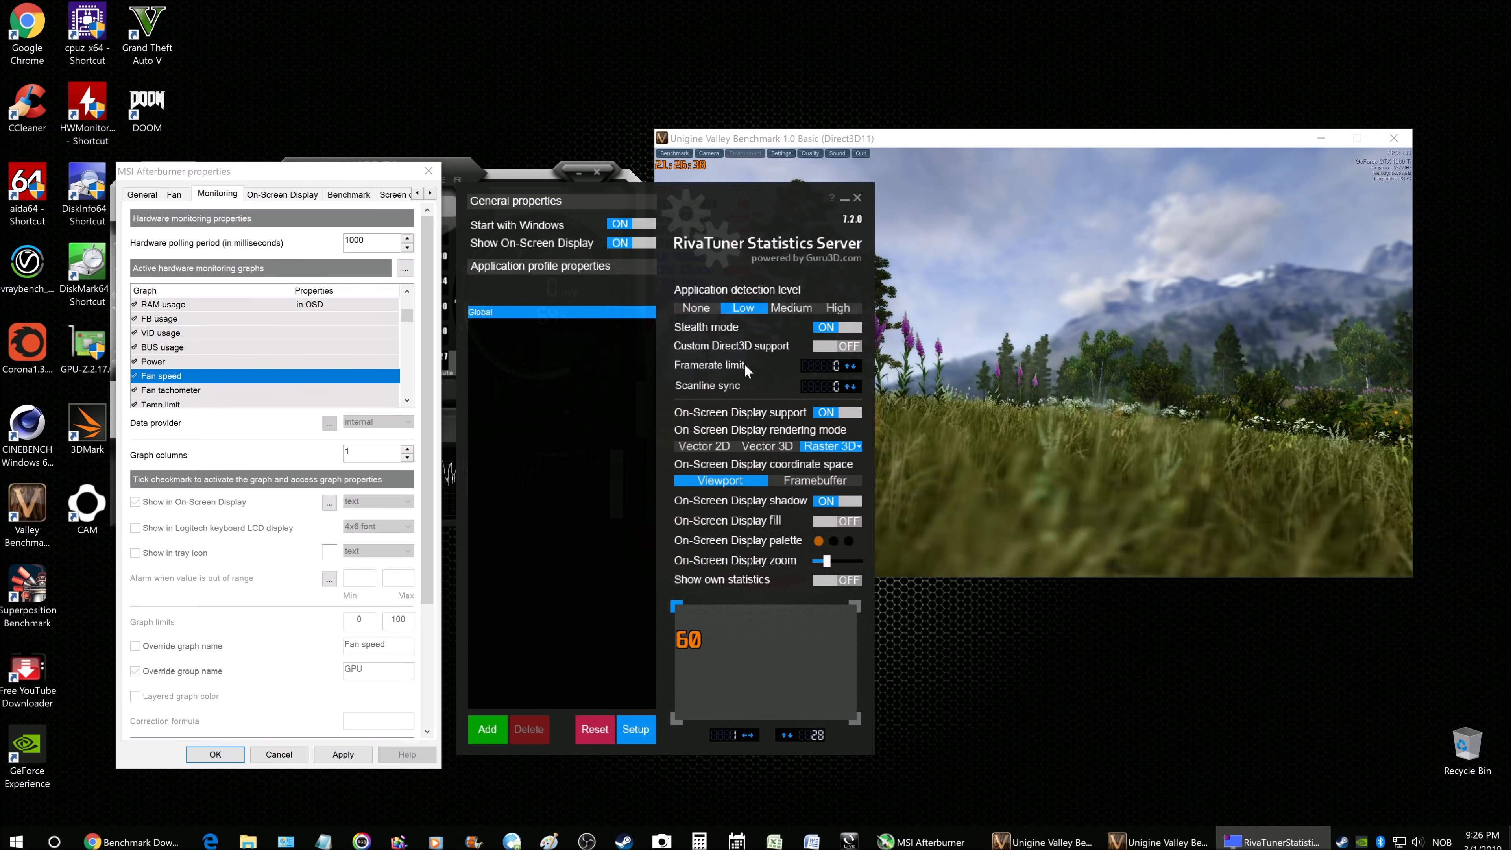
left_click_drag(485, 203, 983, 214)
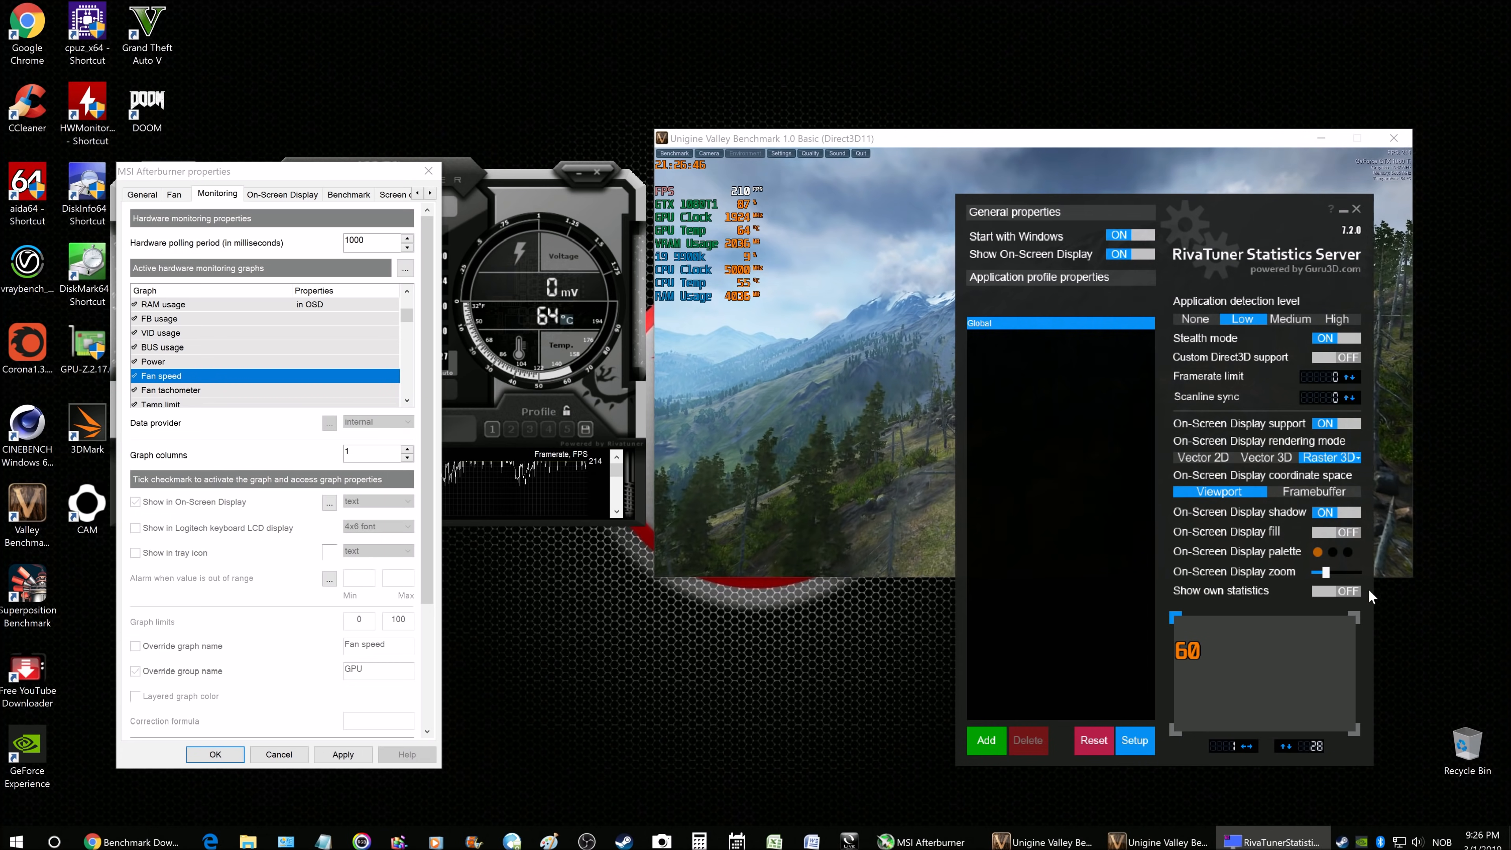
left_click_drag(1325, 576, 1327, 573)
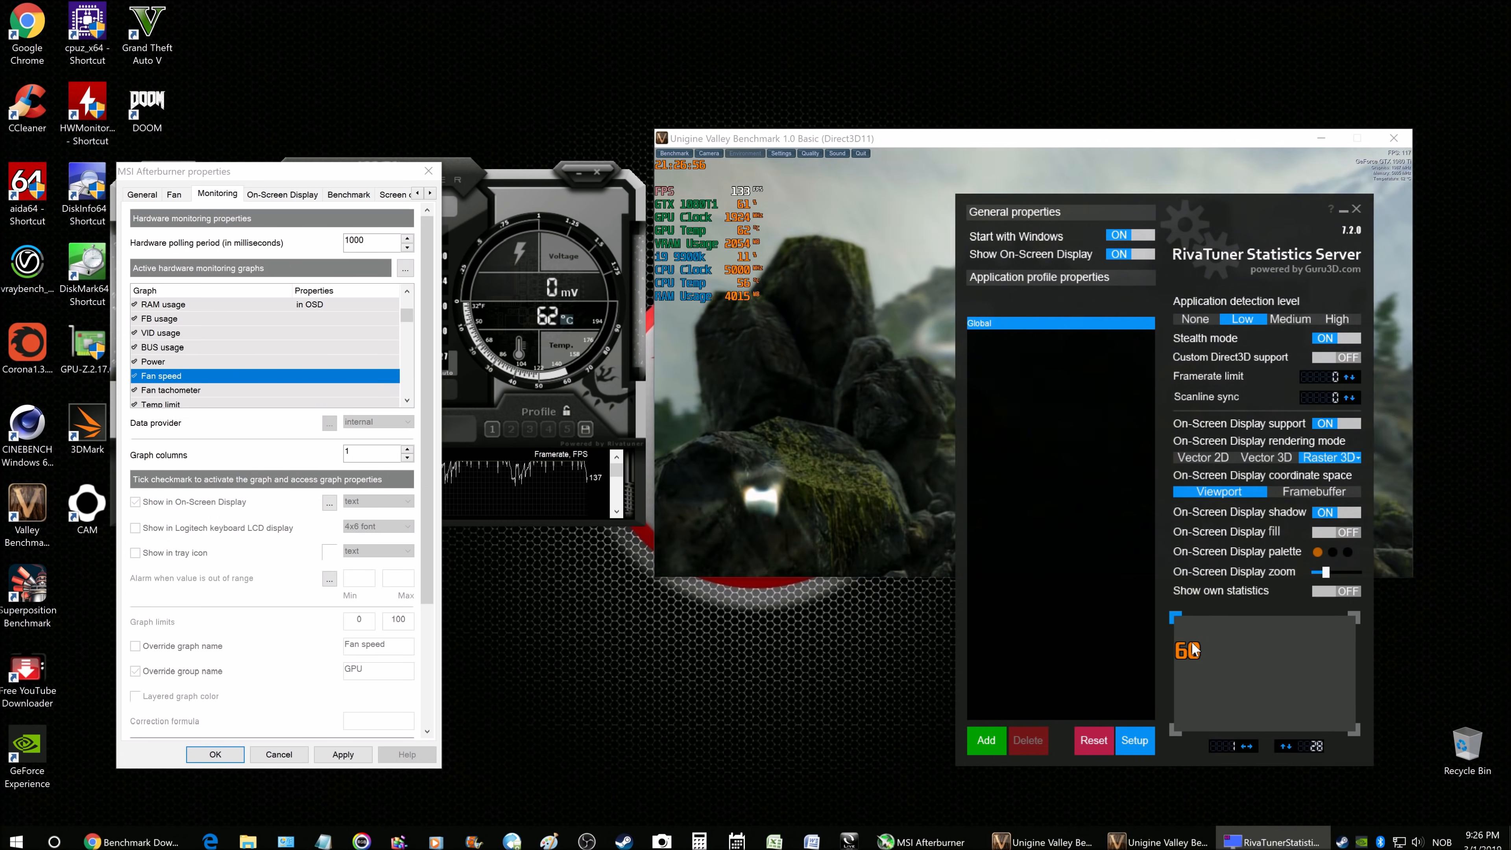
left_click_drag(1191, 660, 1187, 671)
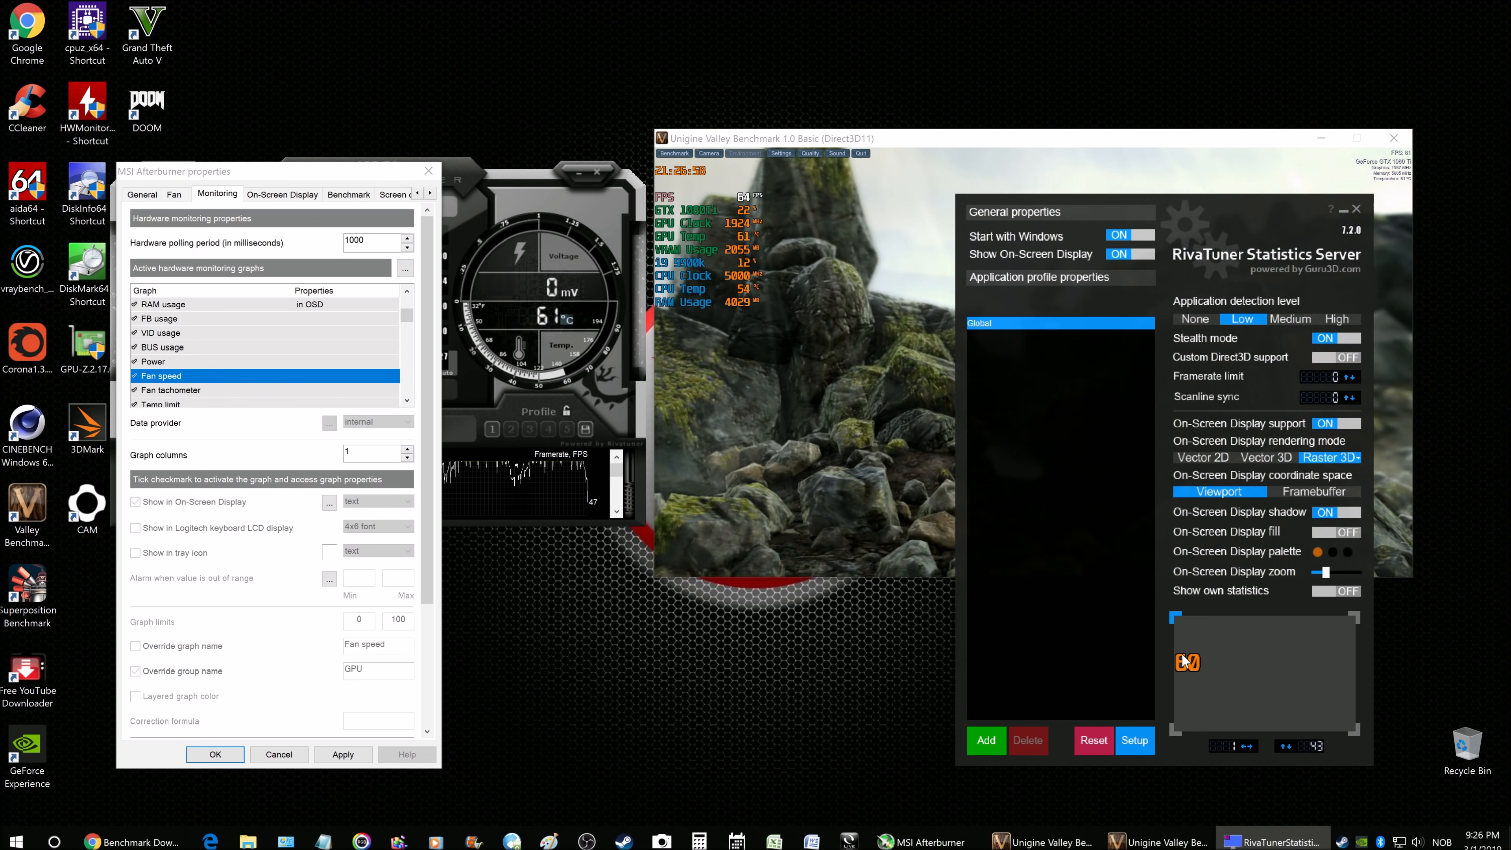
Reposition the on-screen display to horizontal position 1 and vertical position 27, keeping Start with Windows on
mouse_move(1184, 656)
left_mouse_down()
mouse_move(1186, 677)
mouse_move(1186, 655)
left_mouse_up()
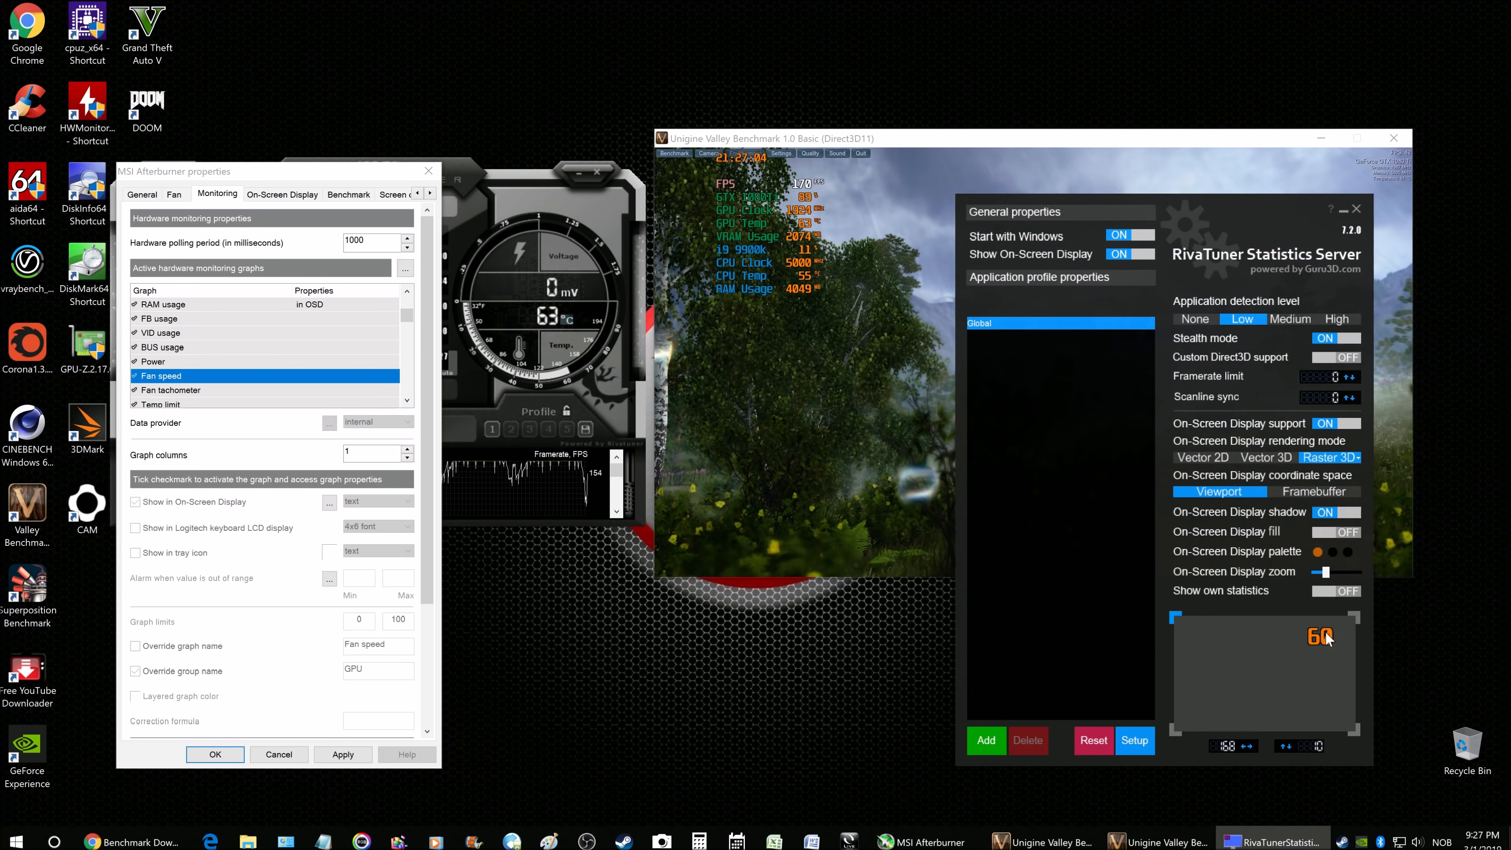
left_click_drag(1187, 661, 1183, 651)
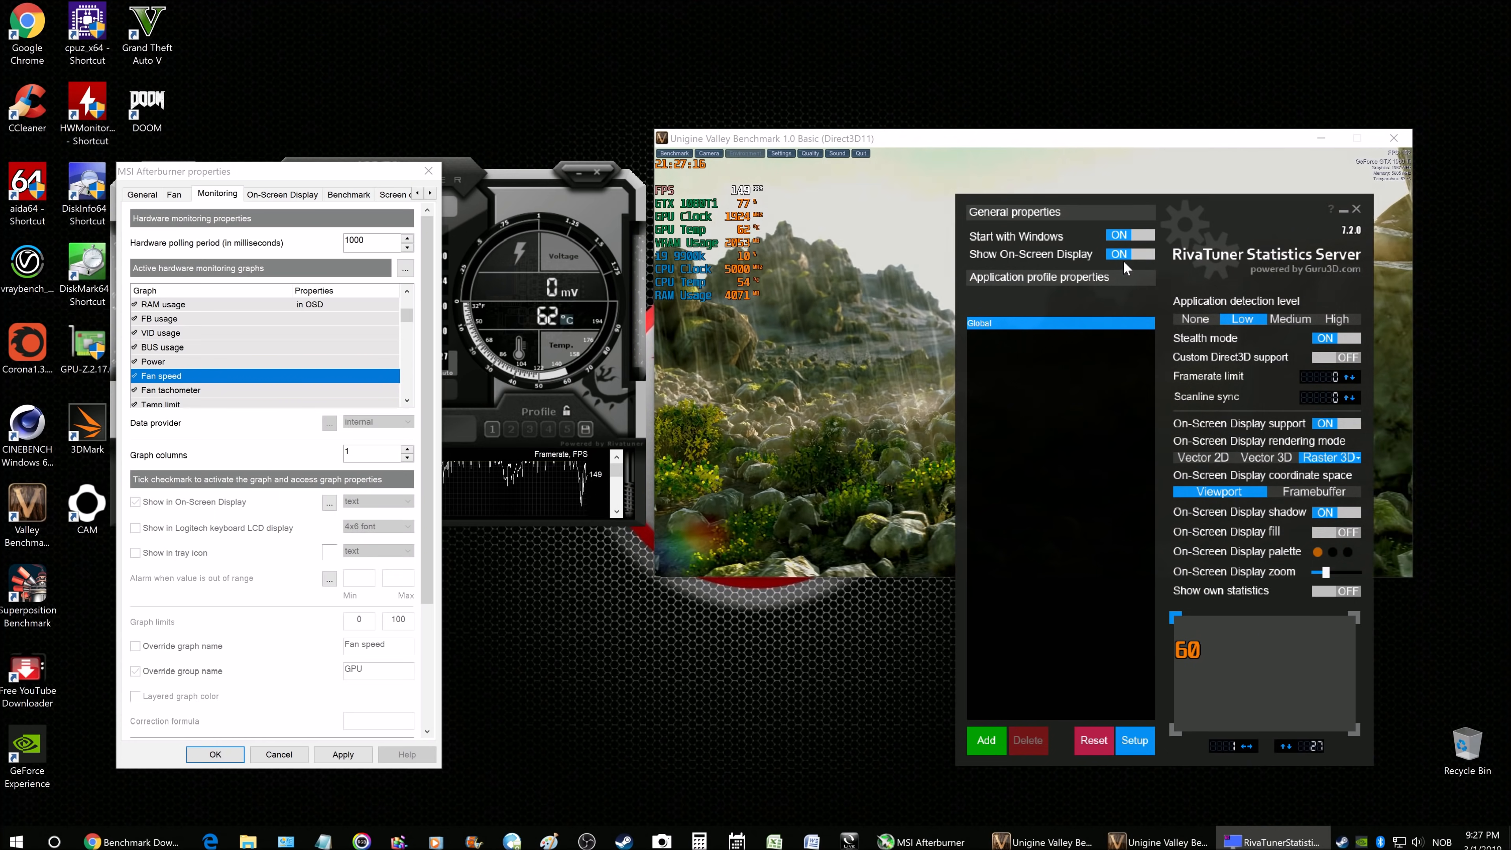
left_click(1126, 236)
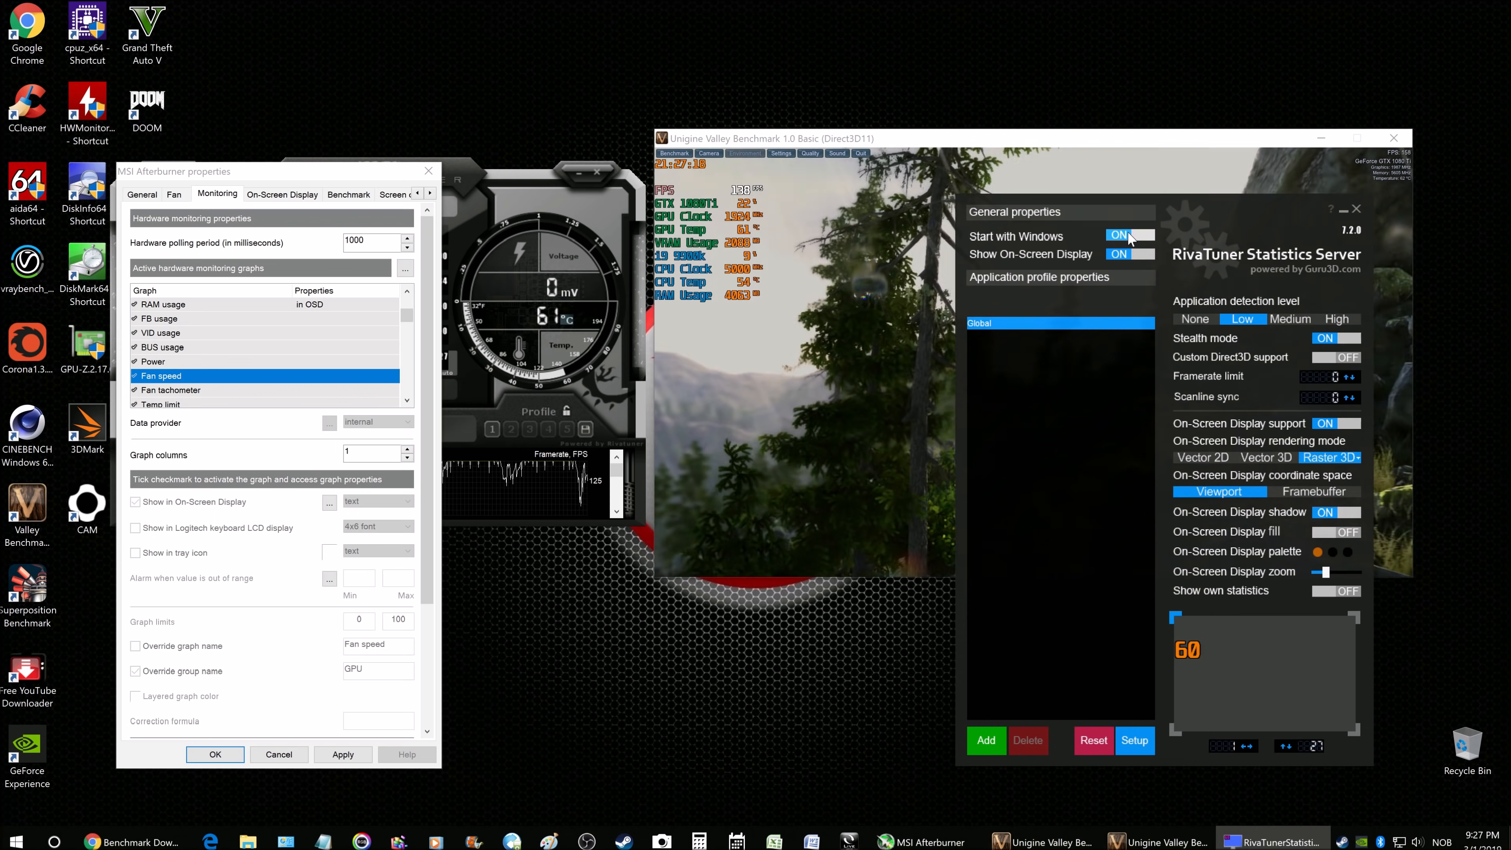
left_click(1126, 237)
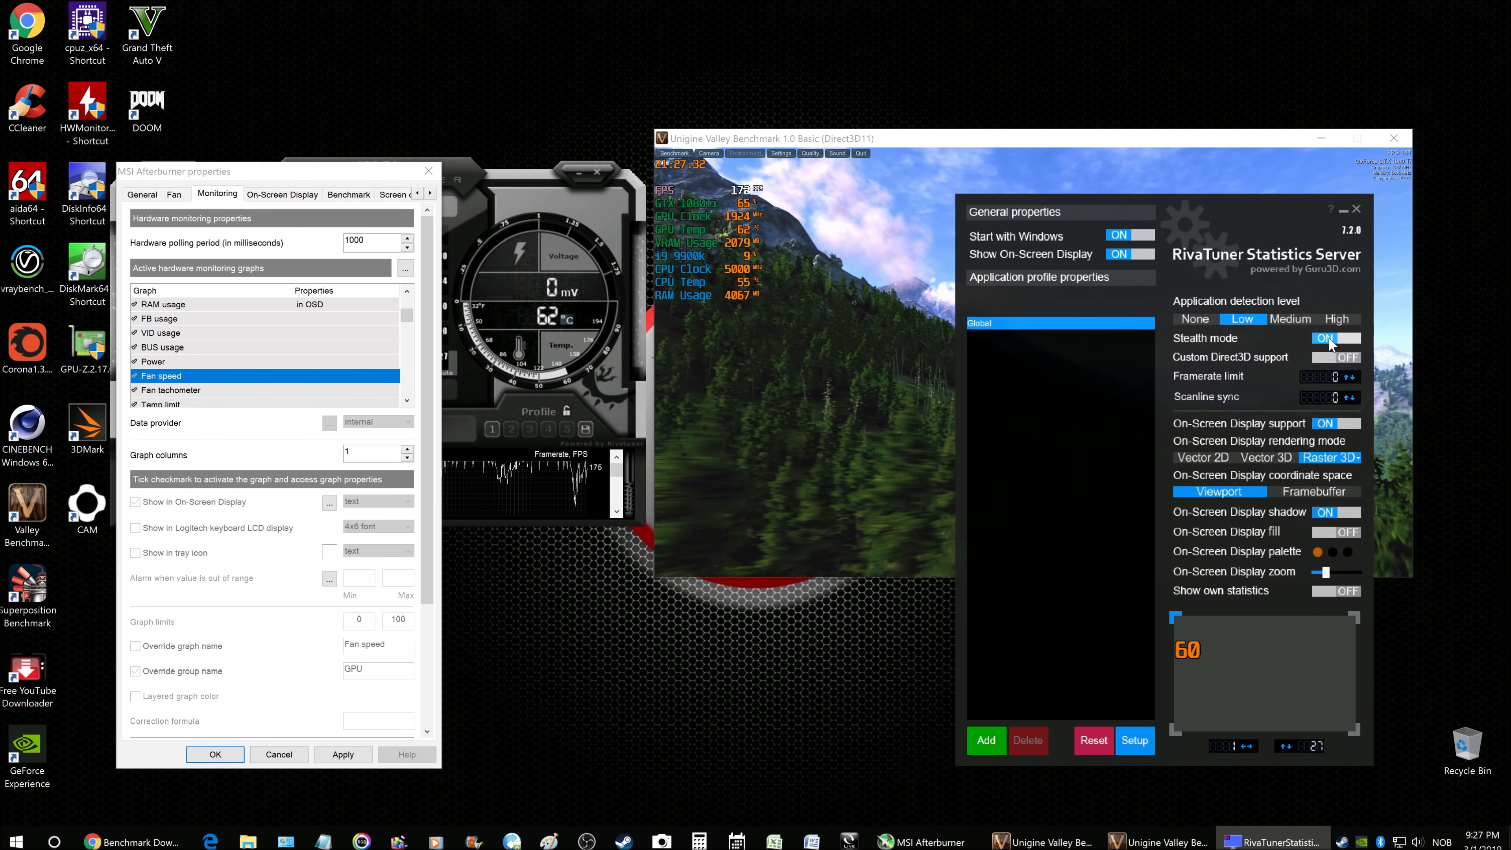
mouse_move(1329, 341)
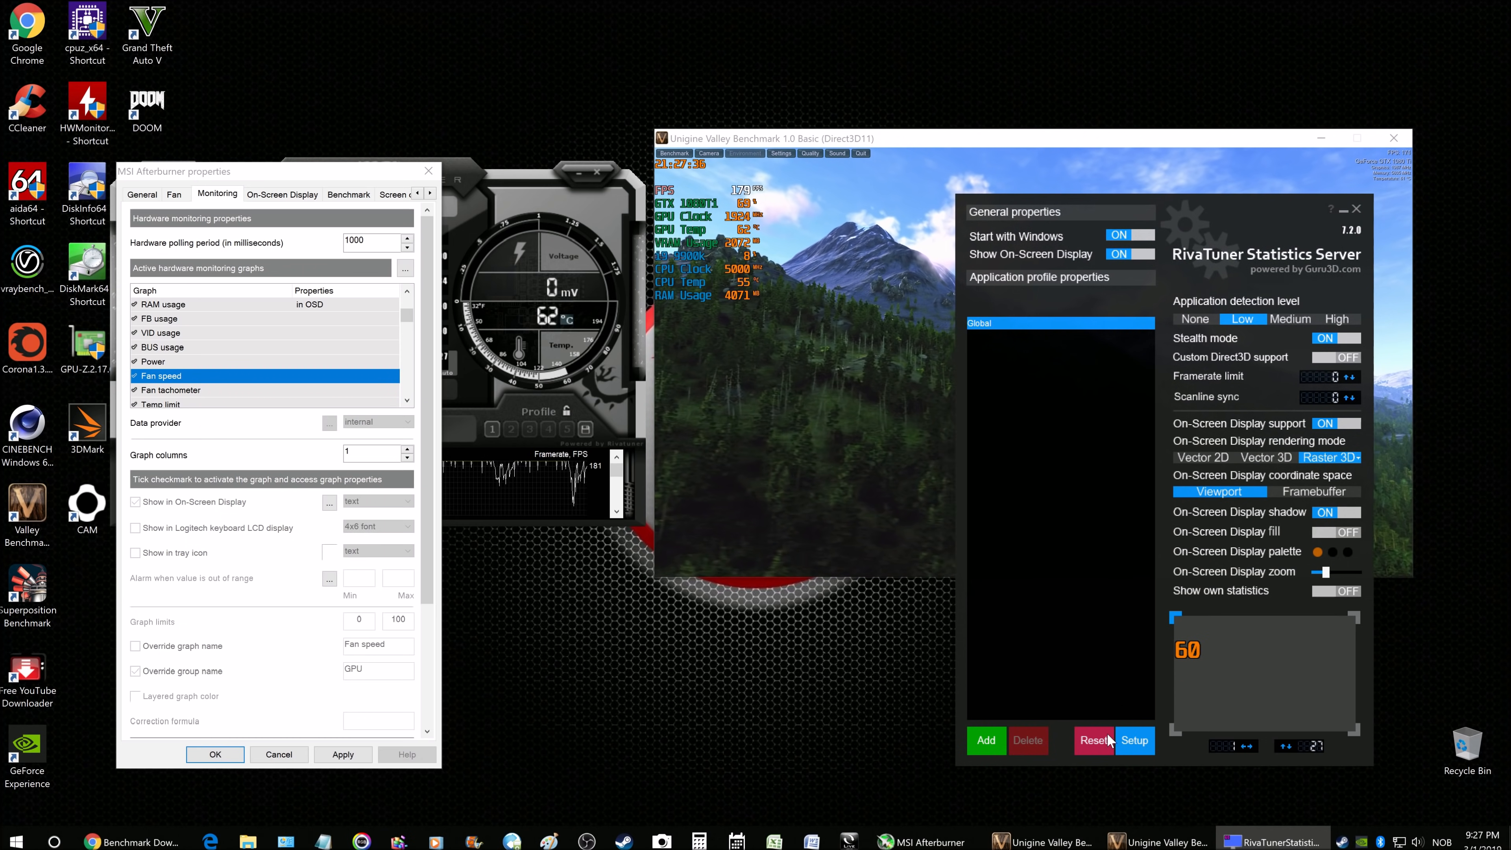
In the RivaTuner Statistics Server setup properties, set the check for available product updates to never
left_click(1132, 741)
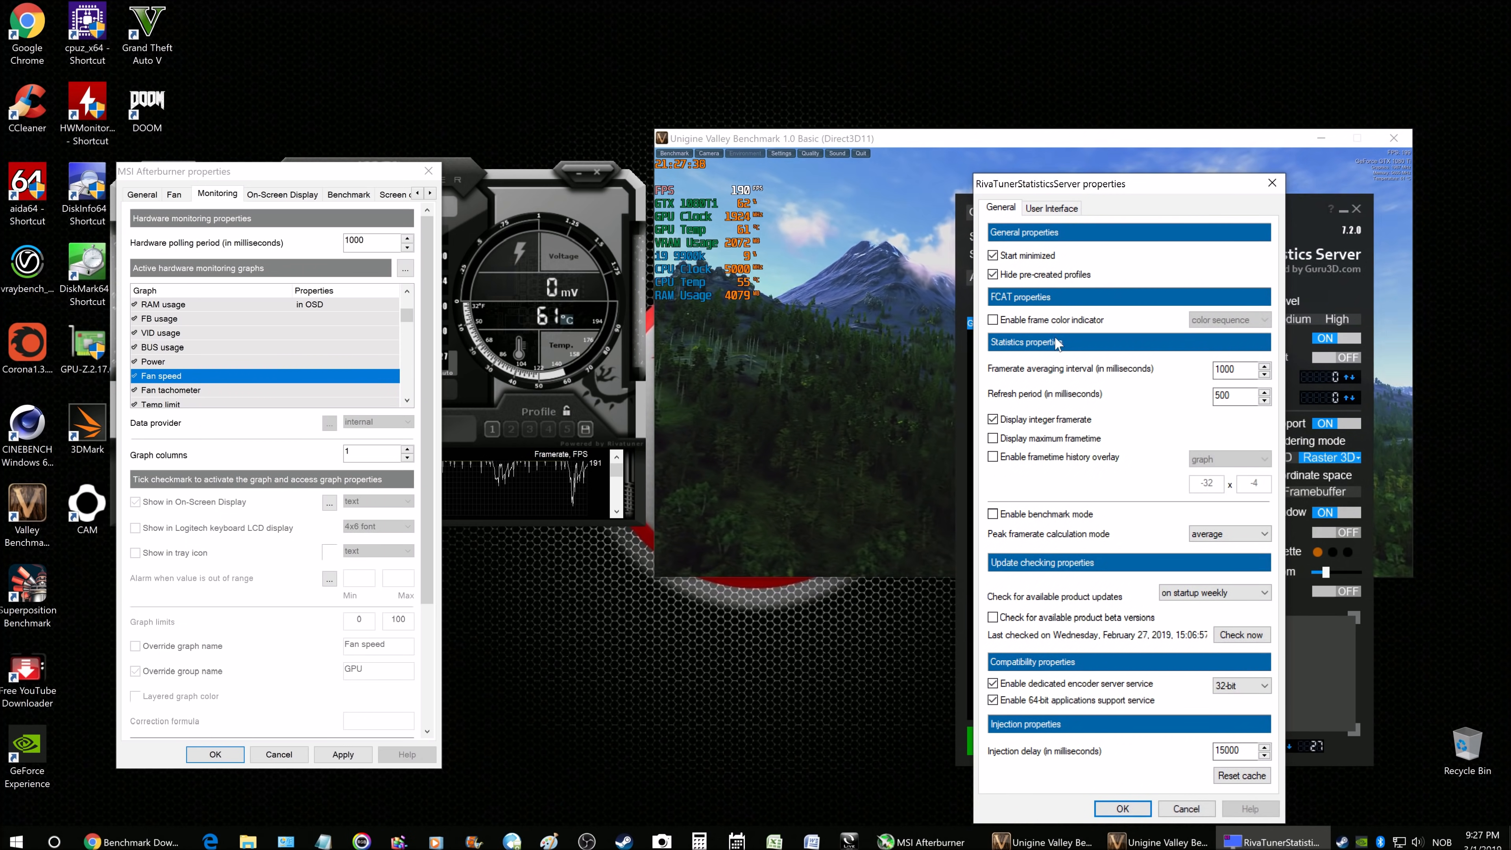
left_click(1186, 809)
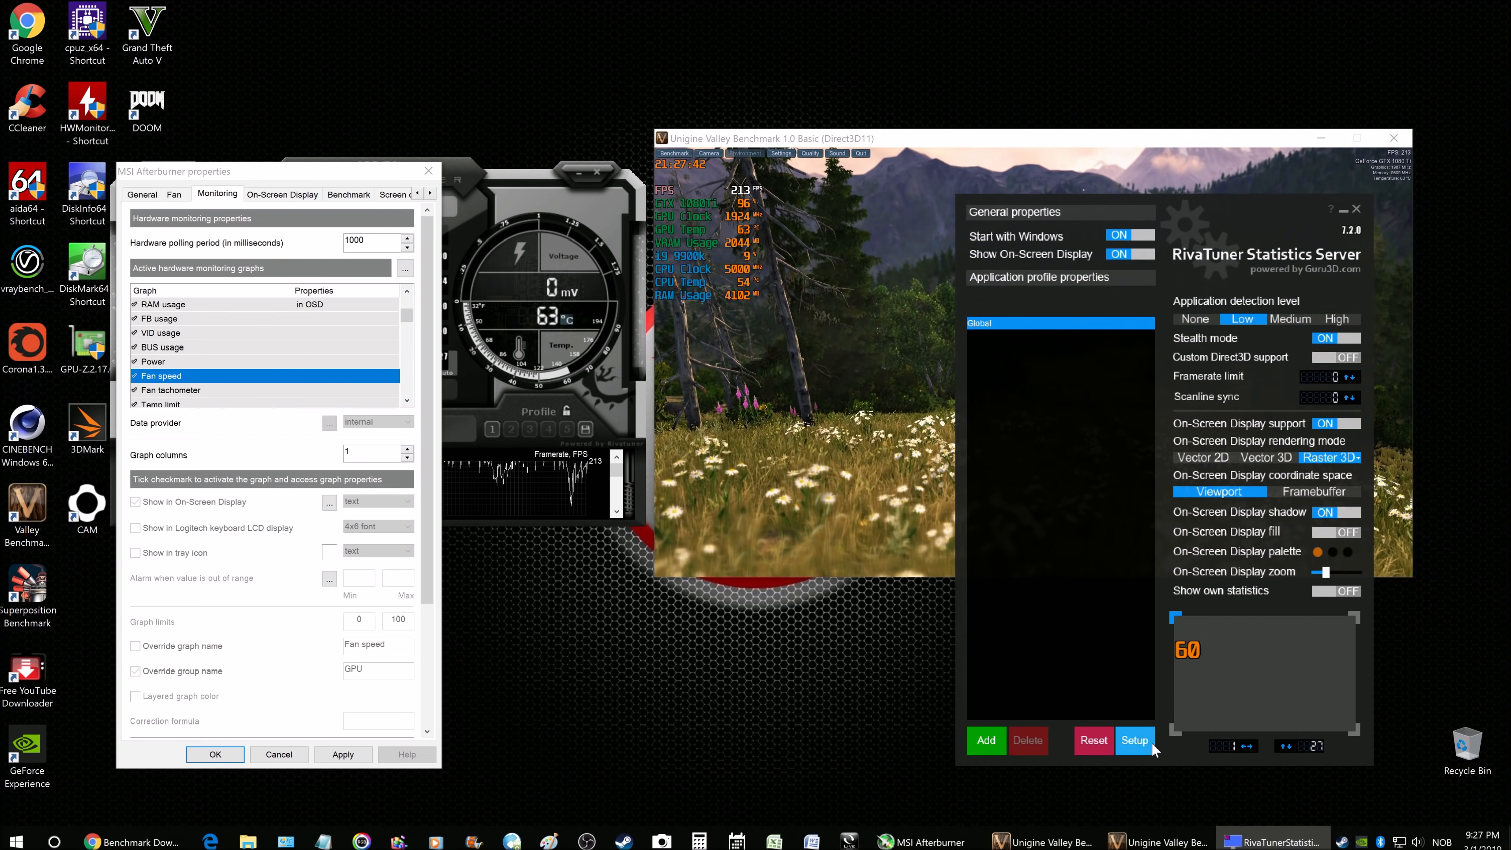
left_click(1148, 743)
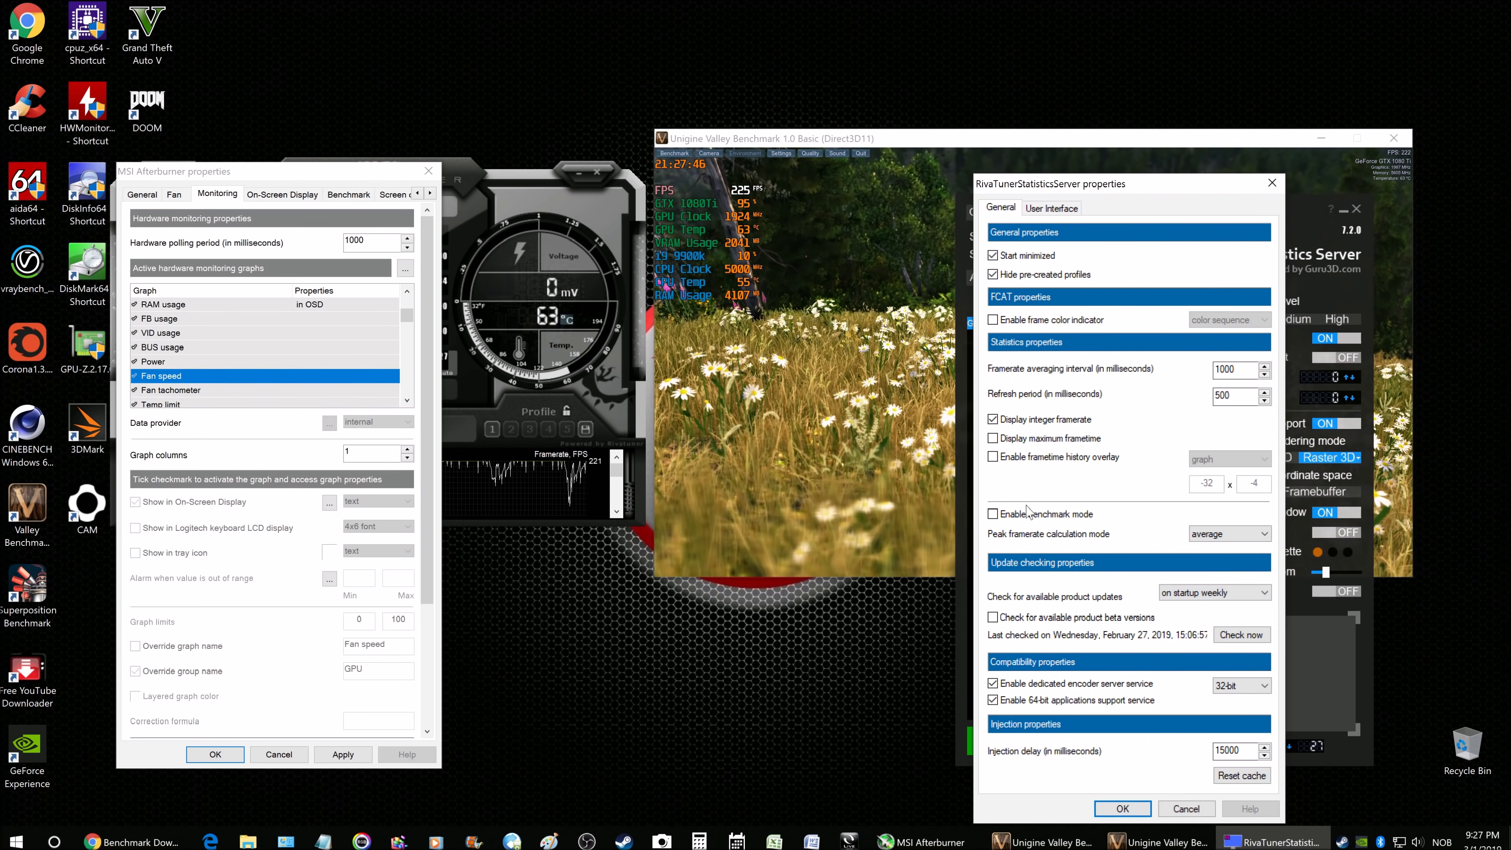
left_click(1033, 519)
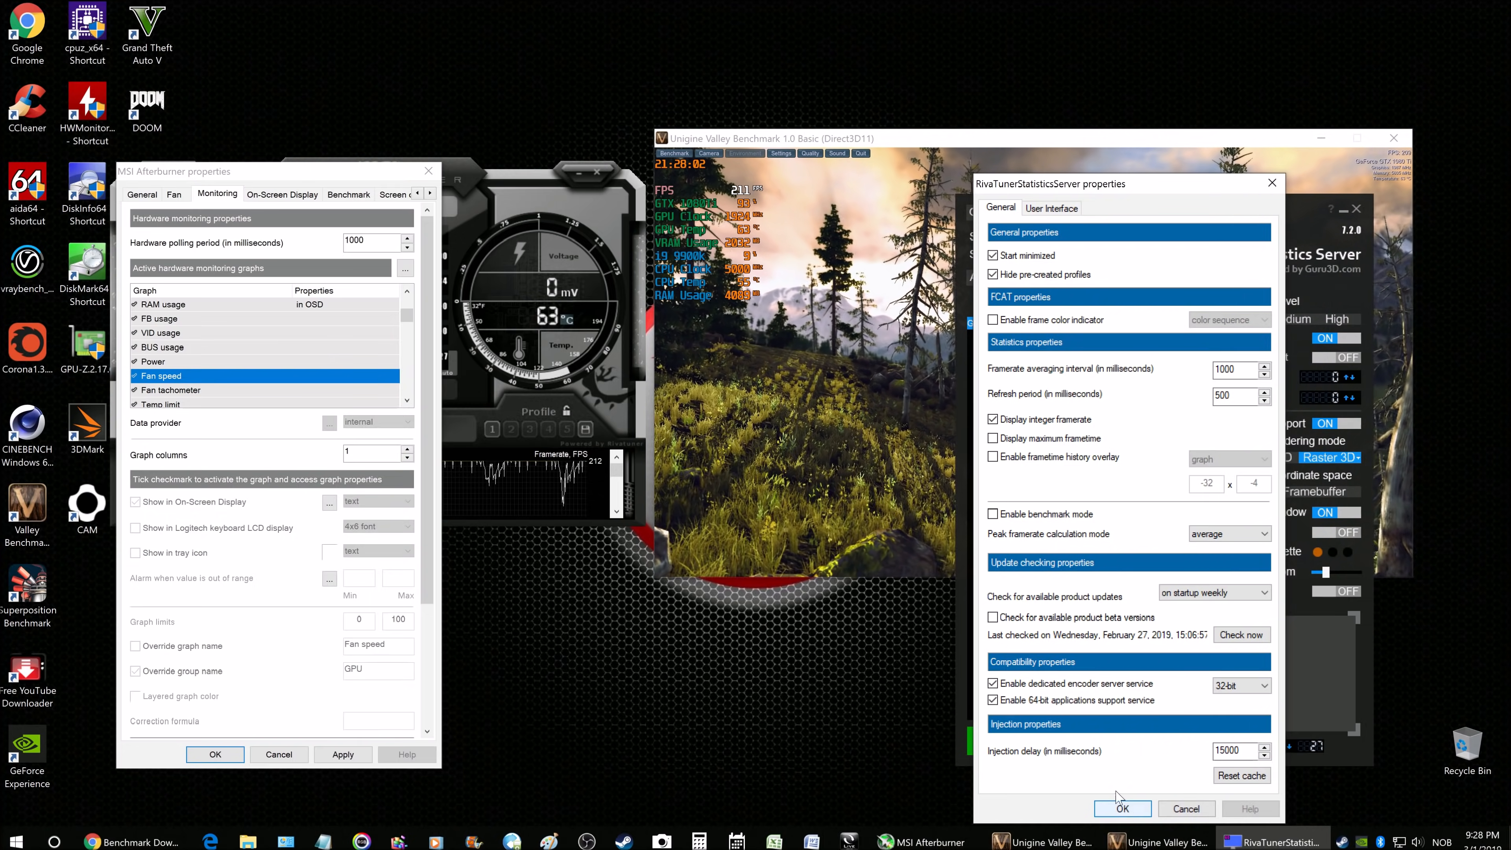
left_click(1229, 592)
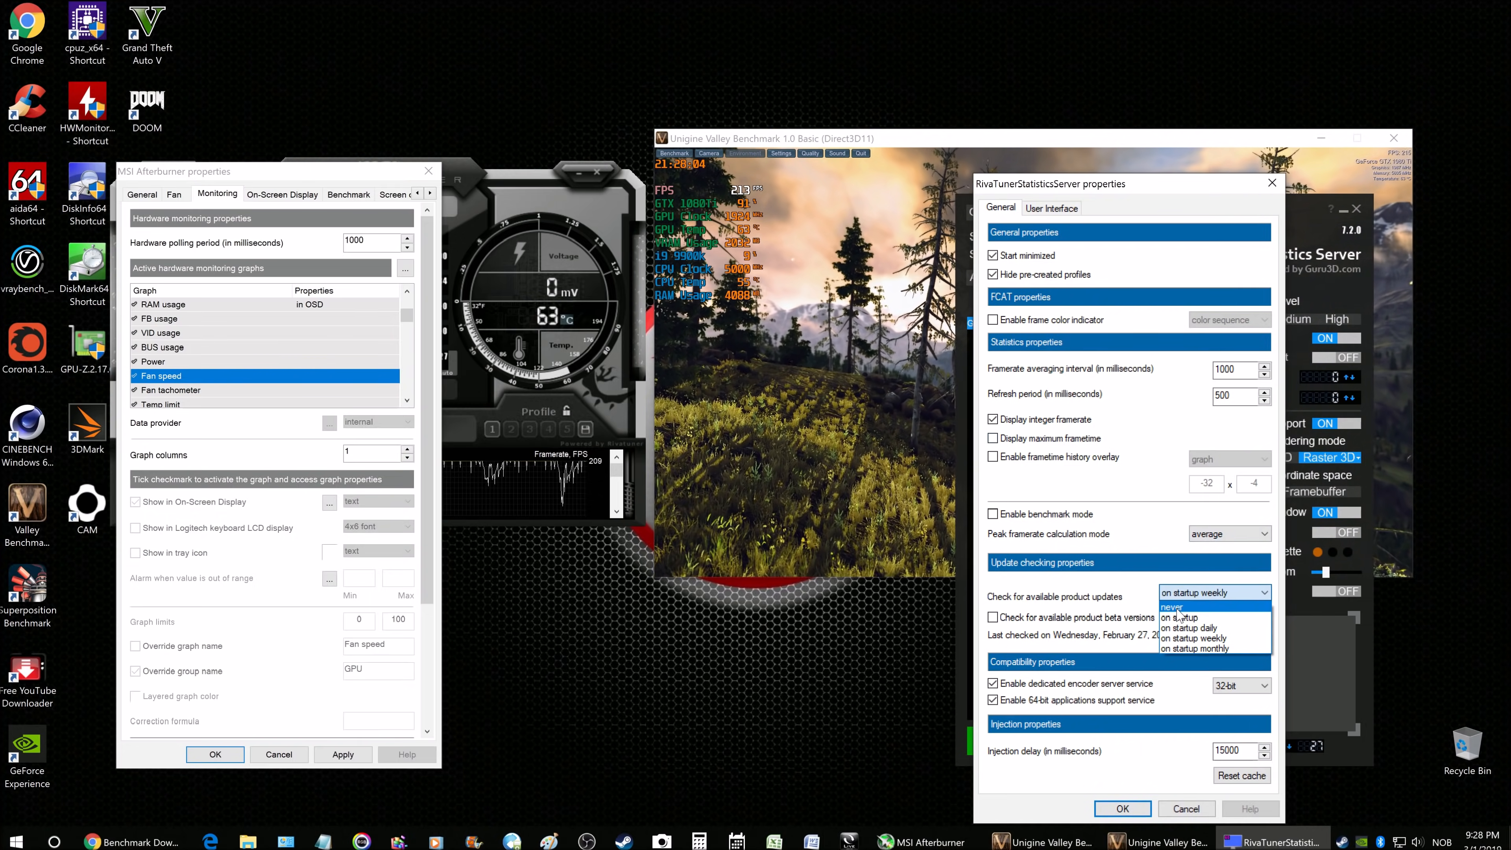
left_click(1202, 648)
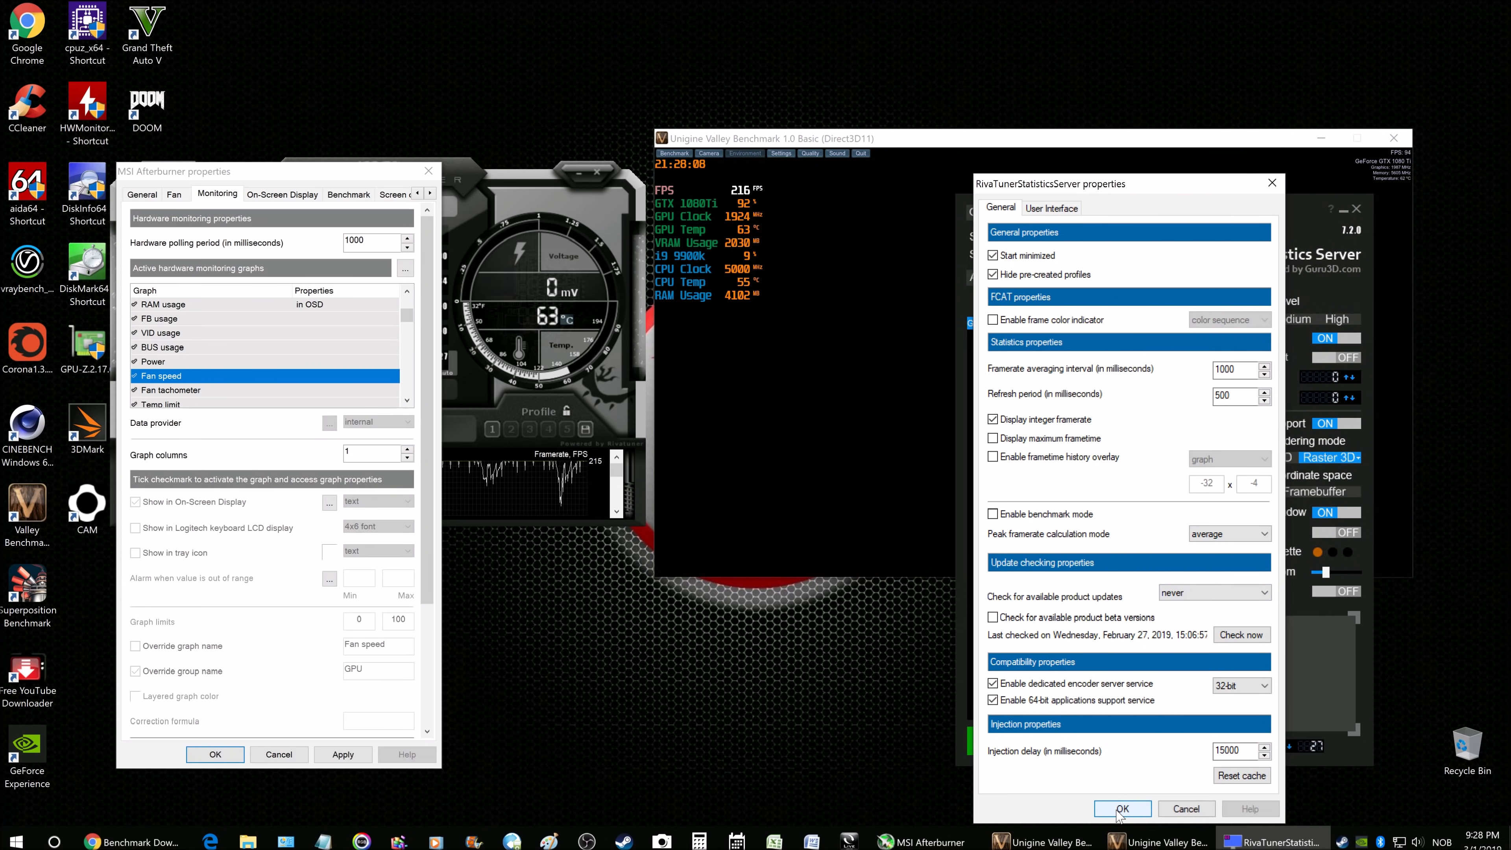
Try the RivaTuner skin scaling at 96%, return it to 100%, and confirm the properties
left_click(1051, 208)
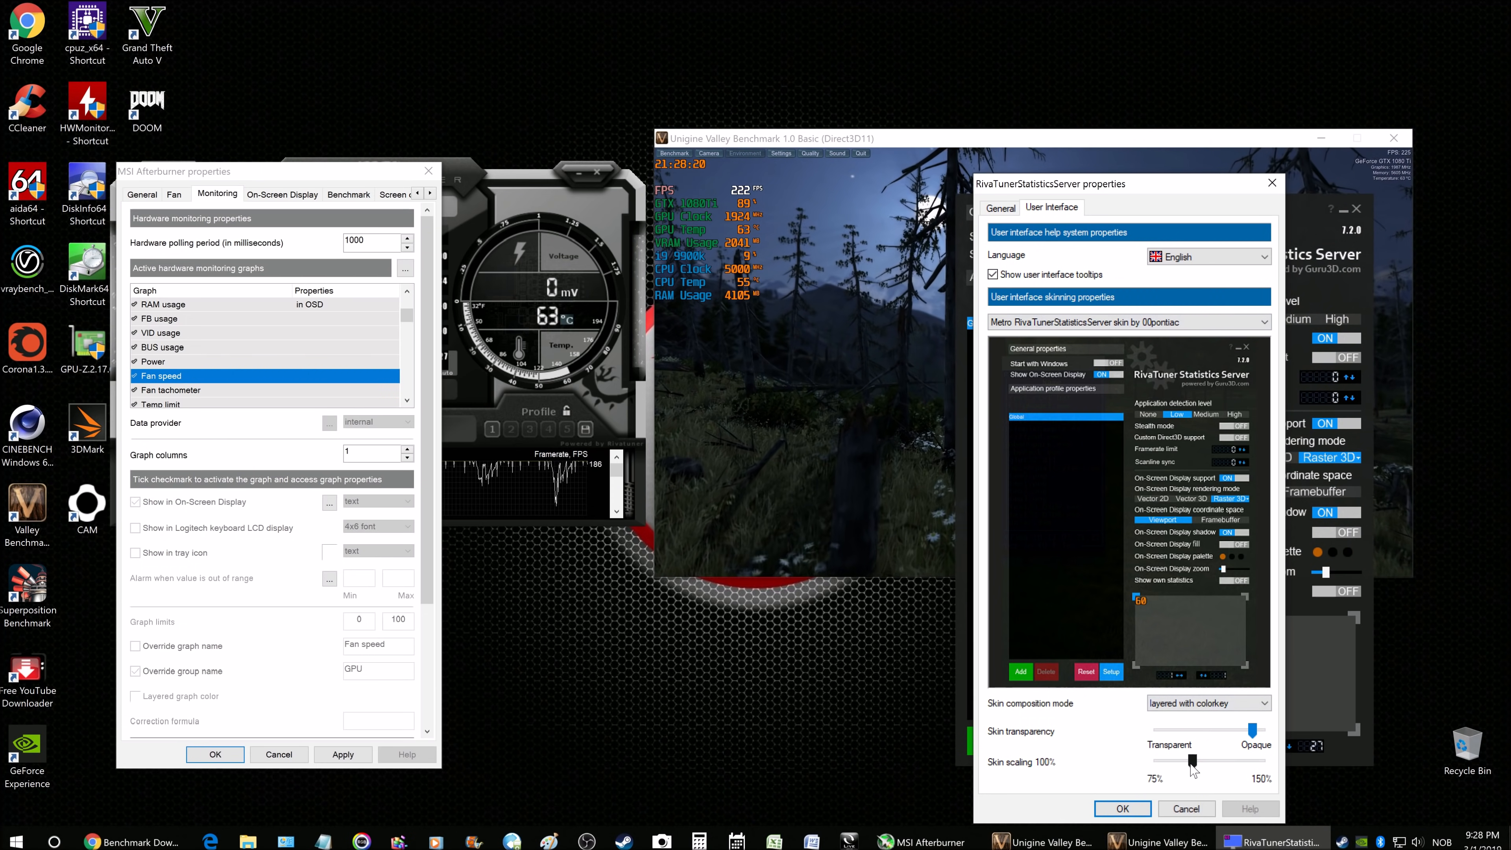
left_click_drag(1203, 769, 1187, 764)
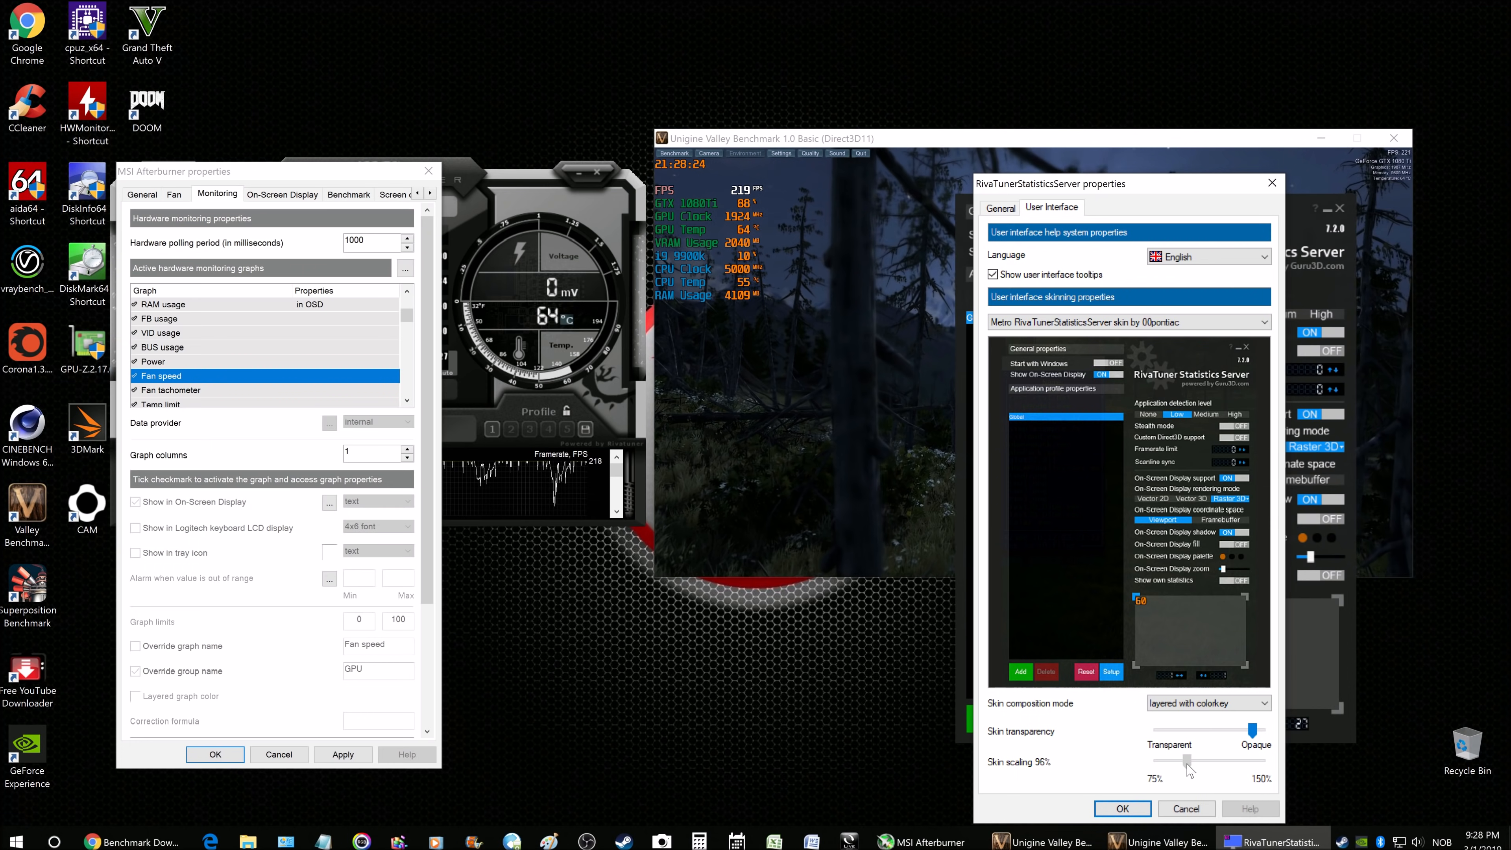
left_click_drag(1166, 183, 841, 185)
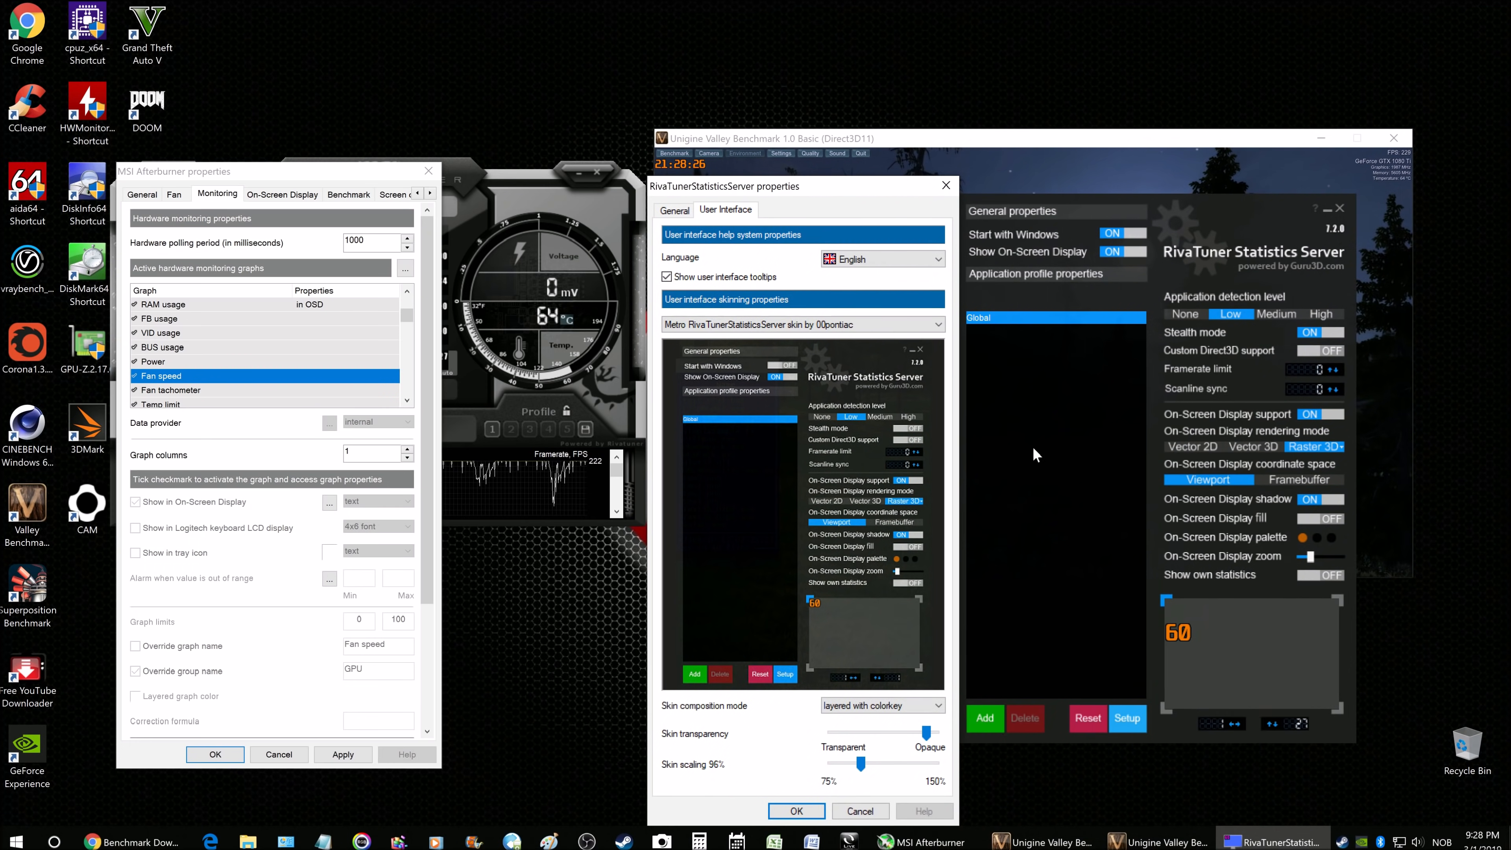
left_click_drag(859, 771, 869, 769)
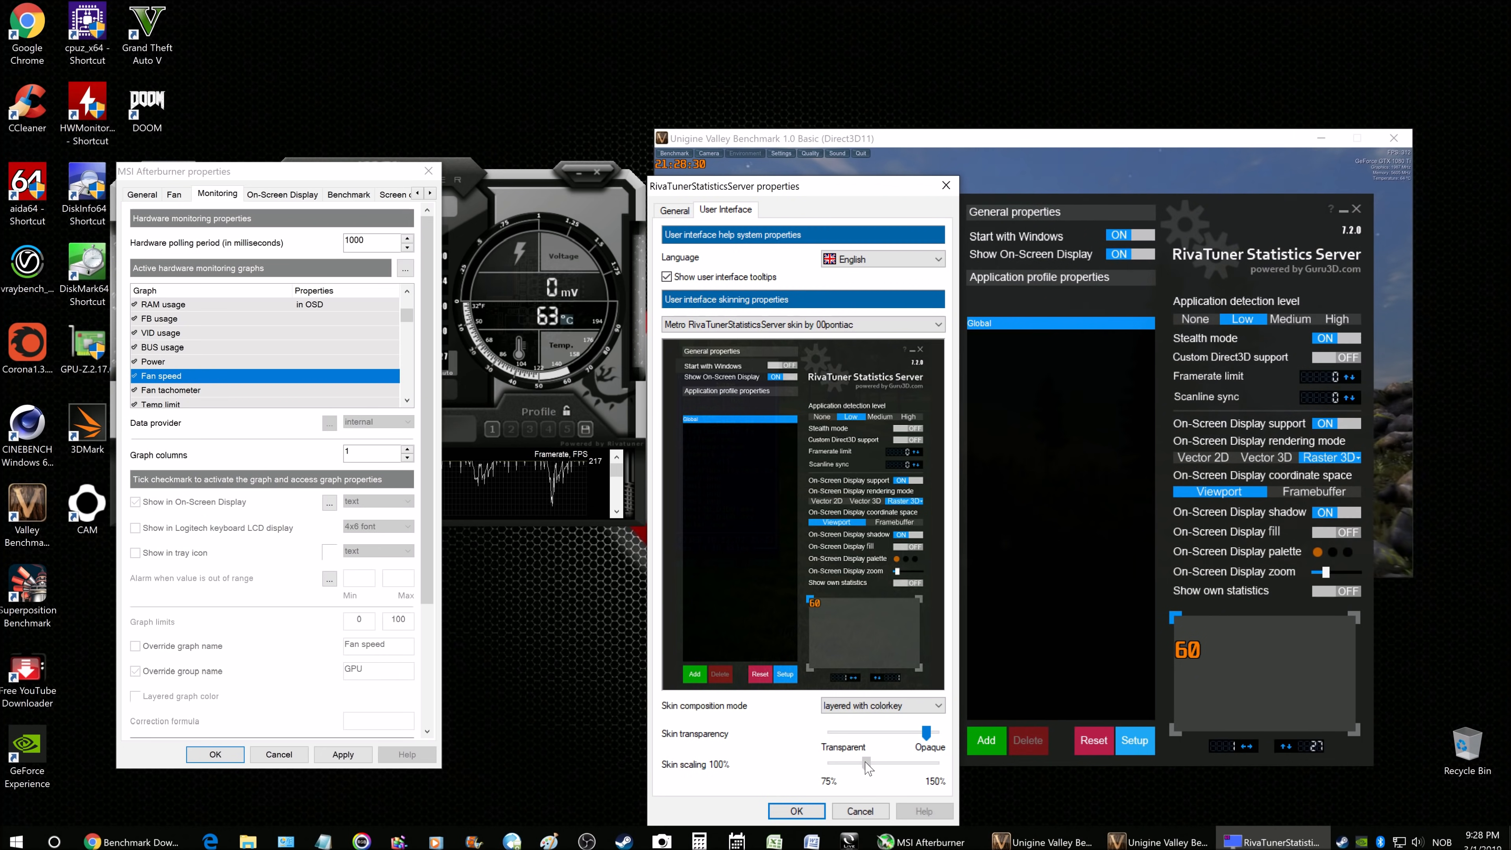
left_click(808, 812)
Minimize RivaTuner Statistics Server, check the Afterburner on-screen display hotkeys, and apply and close the properties
left_click_drag(1217, 223, 1096, 201)
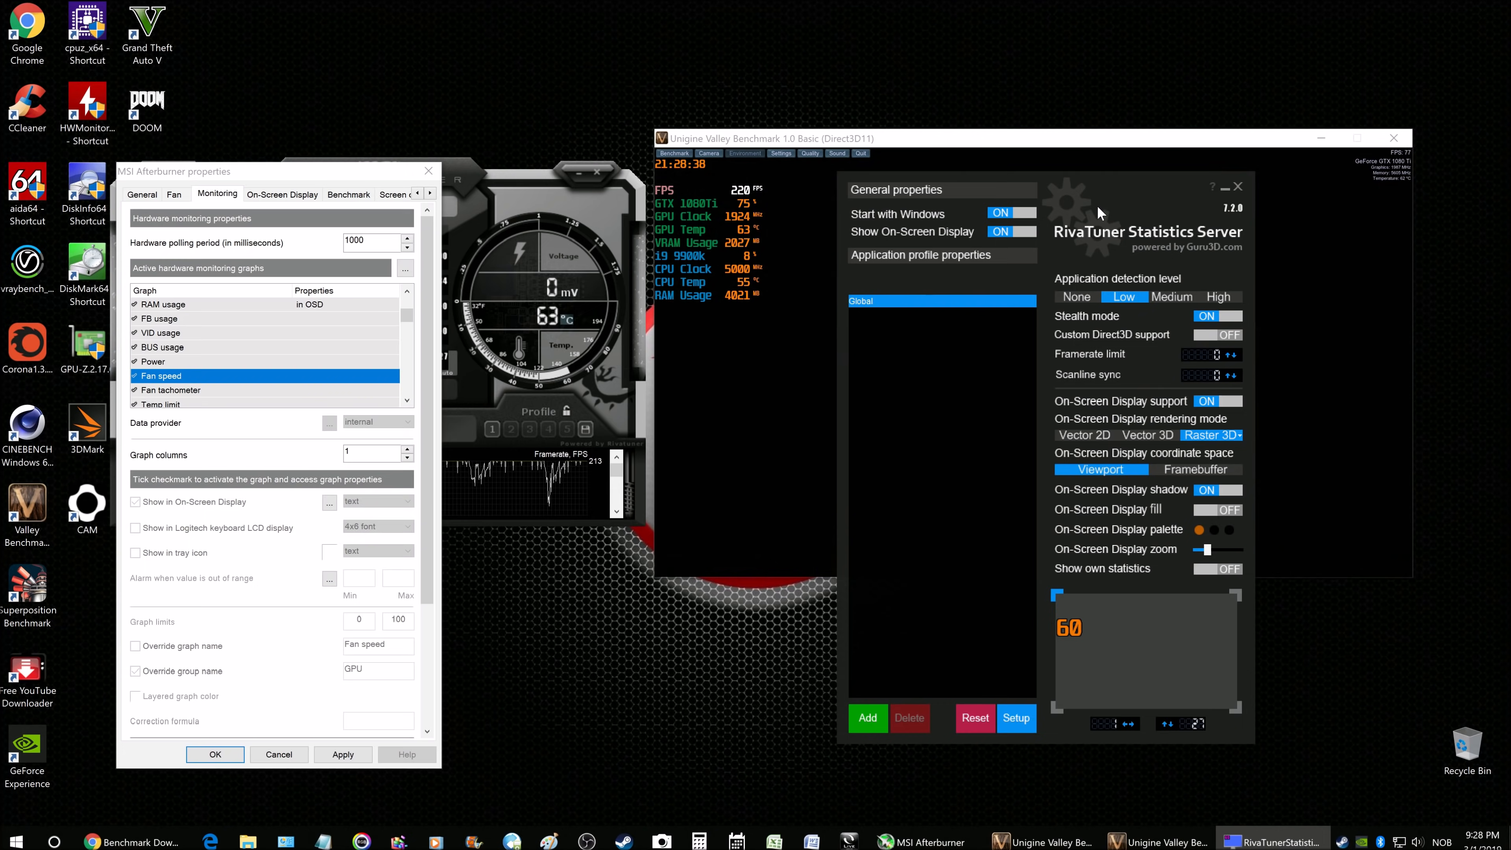
left_click(1225, 187)
left_click_drag(357, 178, 1150, 167)
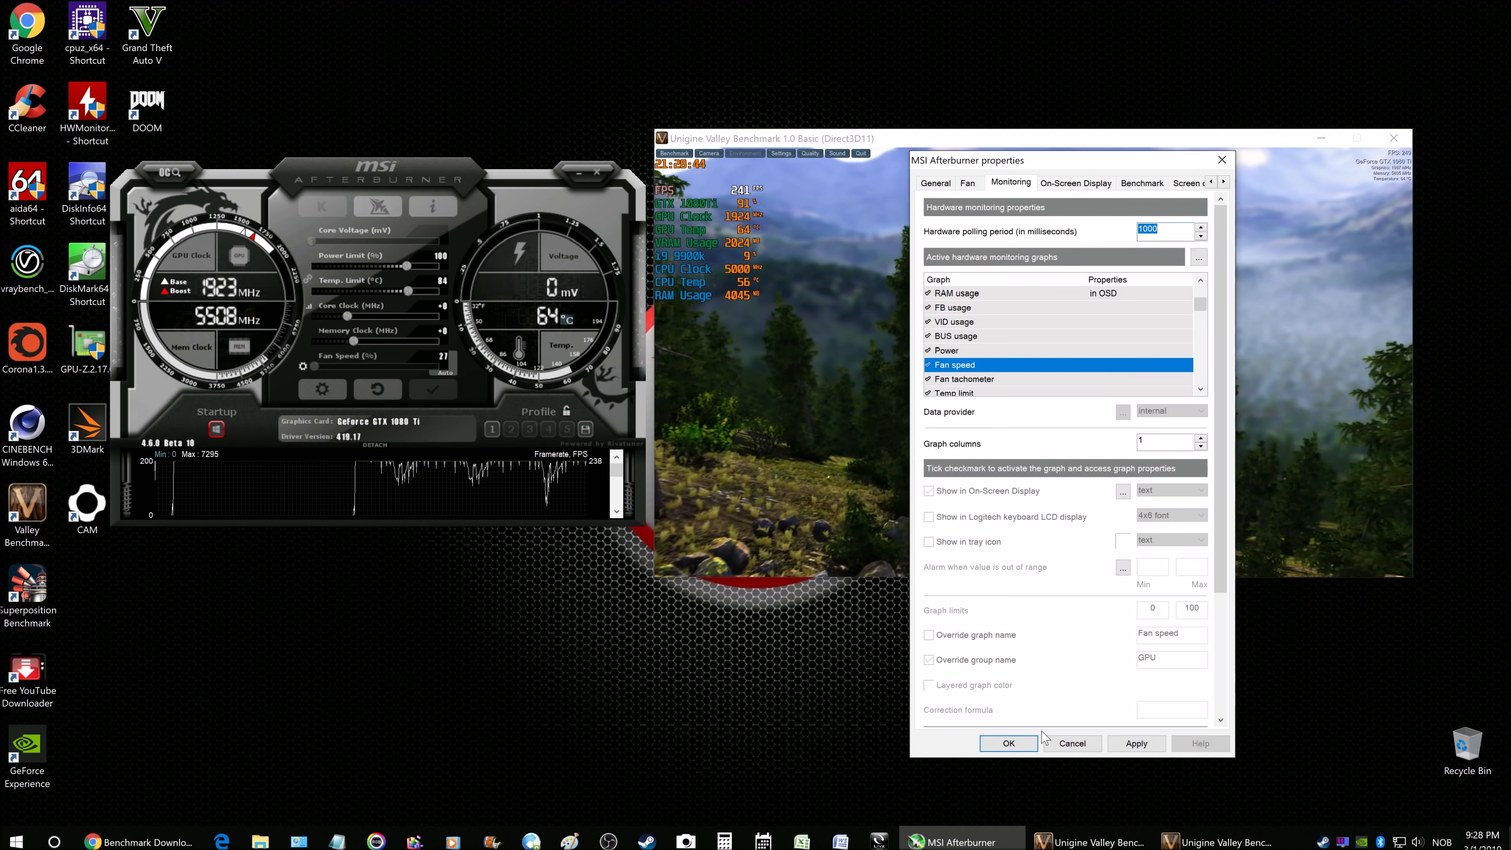
left_click(1064, 183)
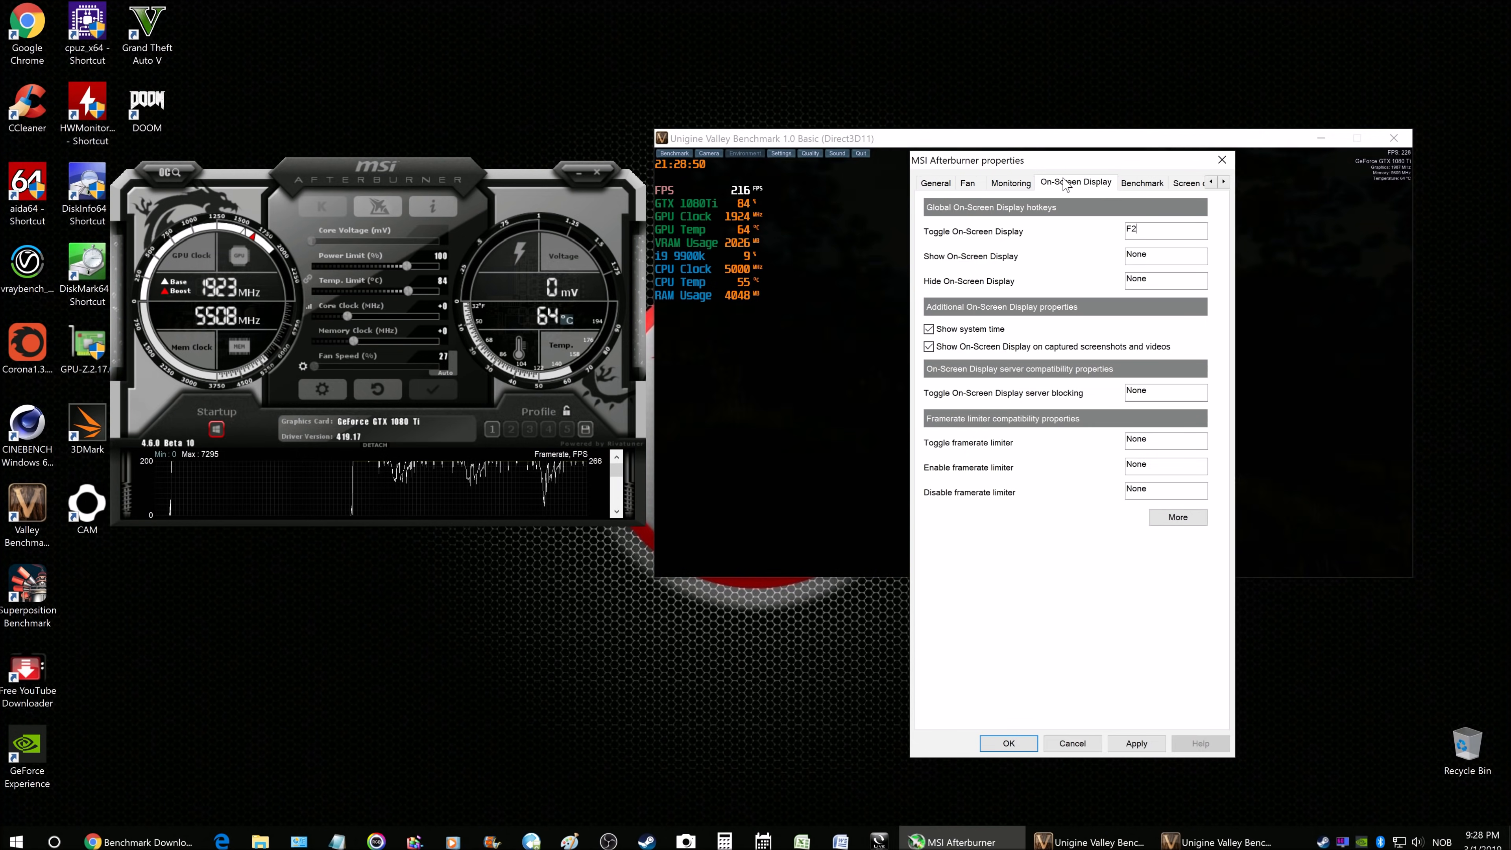
left_click(1135, 743)
left_click(1010, 743)
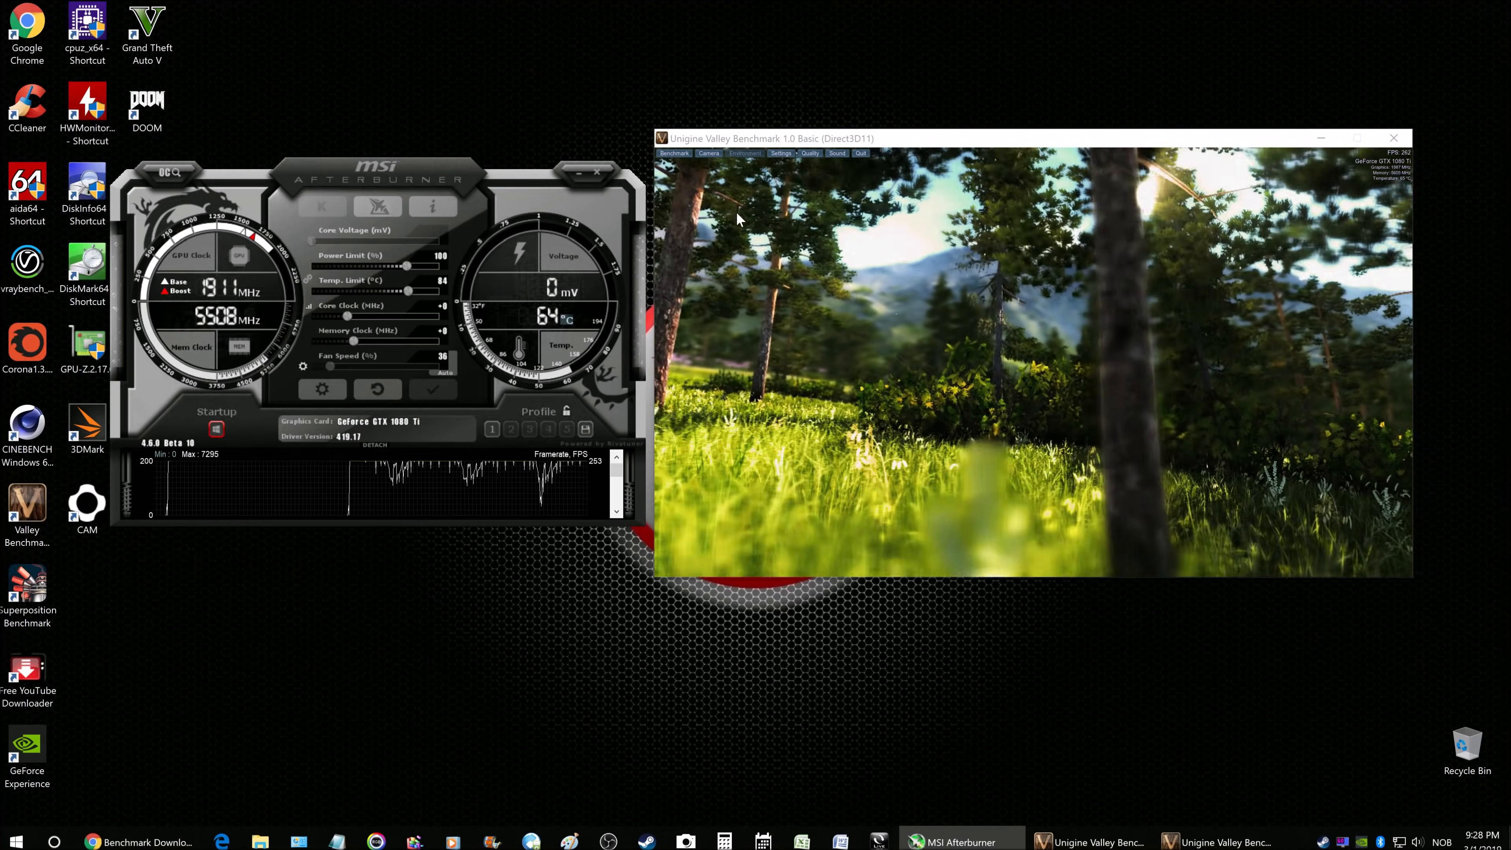
Reopen the Afterburner on-screen display properties, apply the display without system time, and turn Show system time back on
left_click(316, 389)
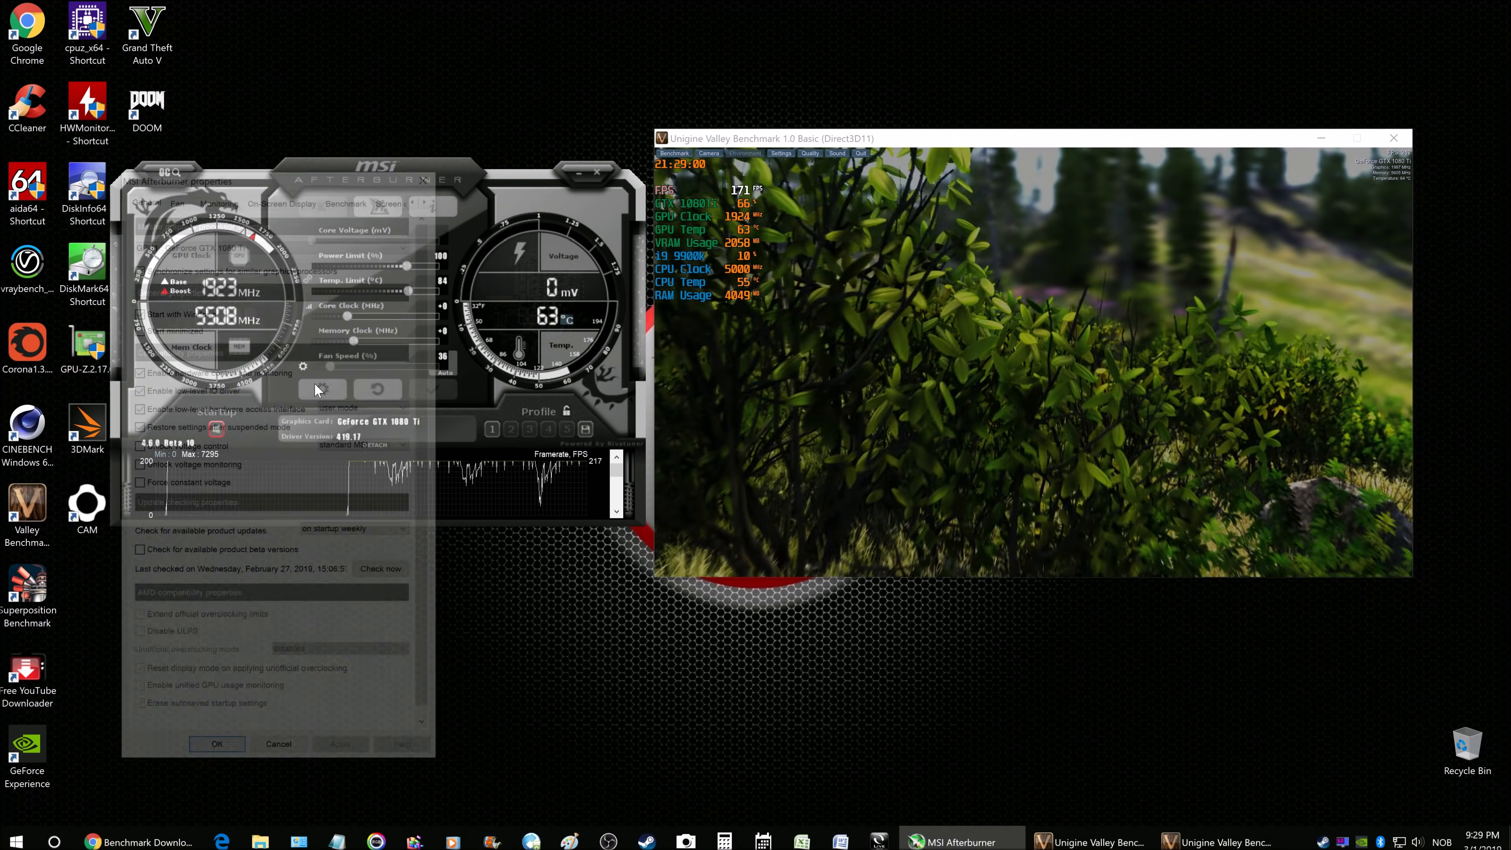
left_click(278, 198)
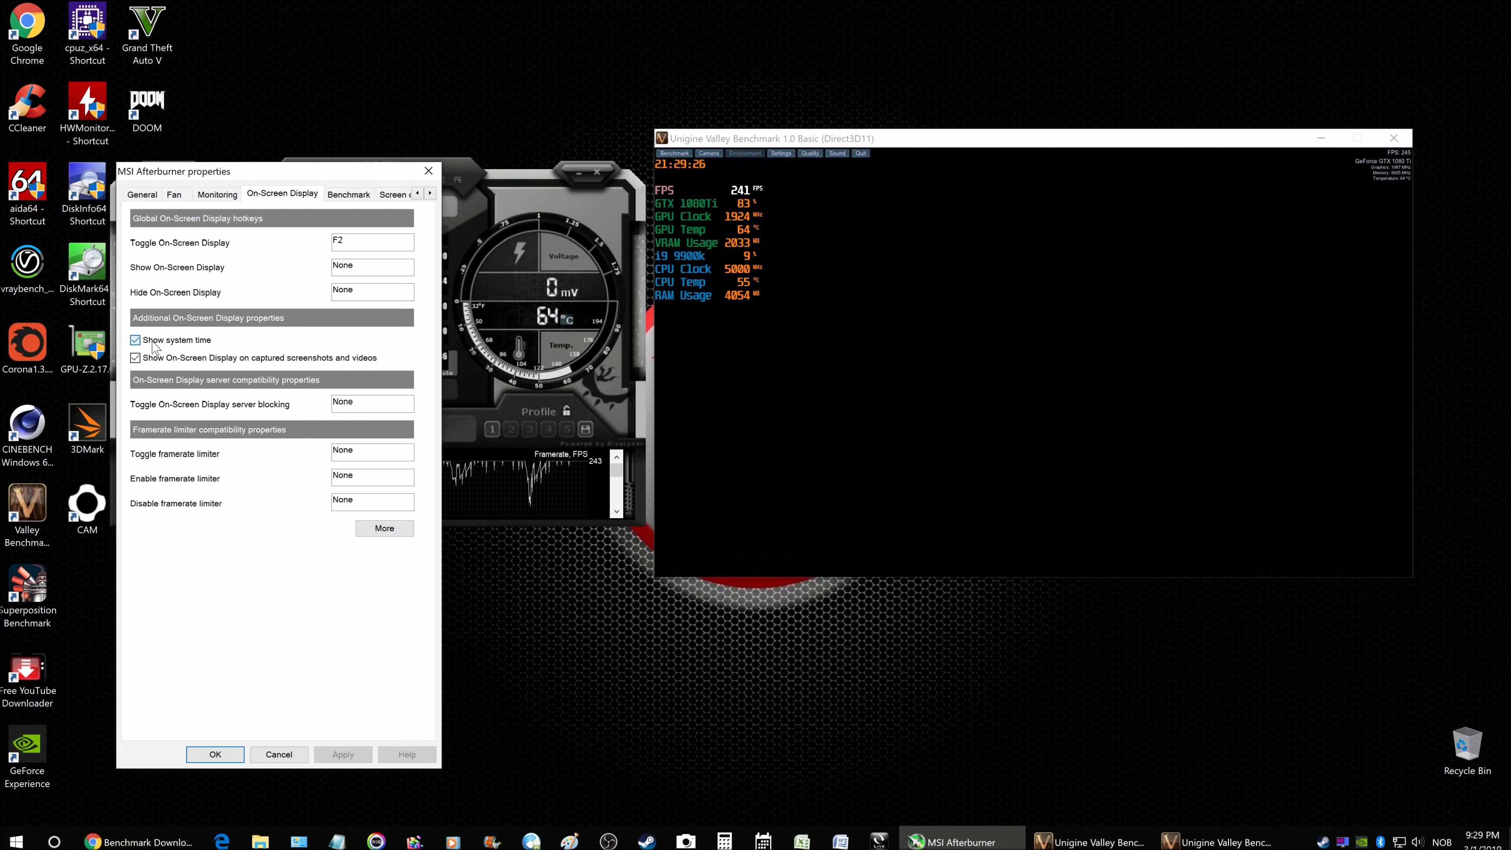
left_click(327, 754)
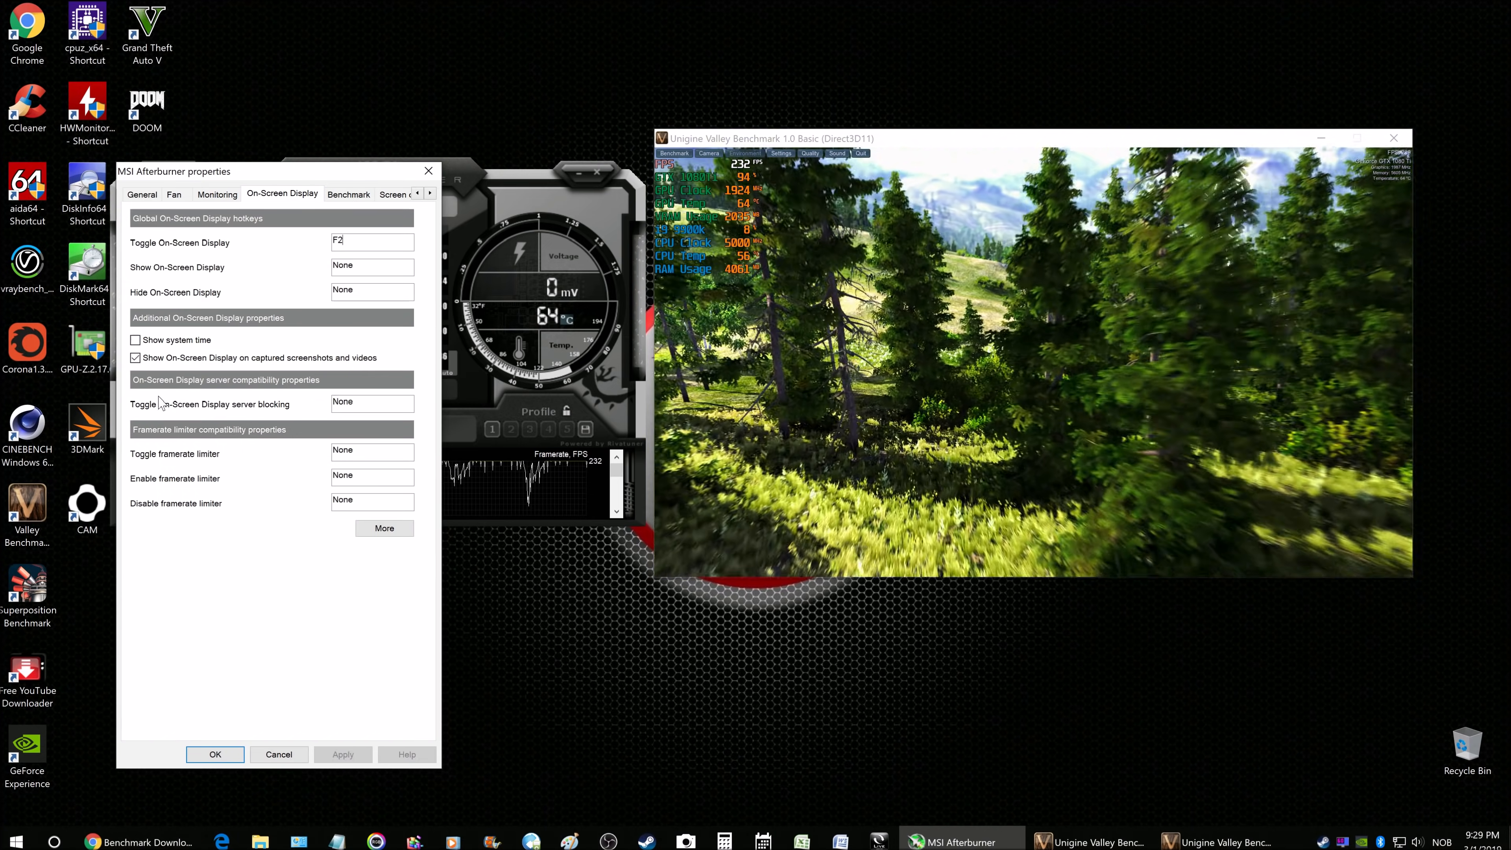
left_click(135, 340)
left_click(343, 754)
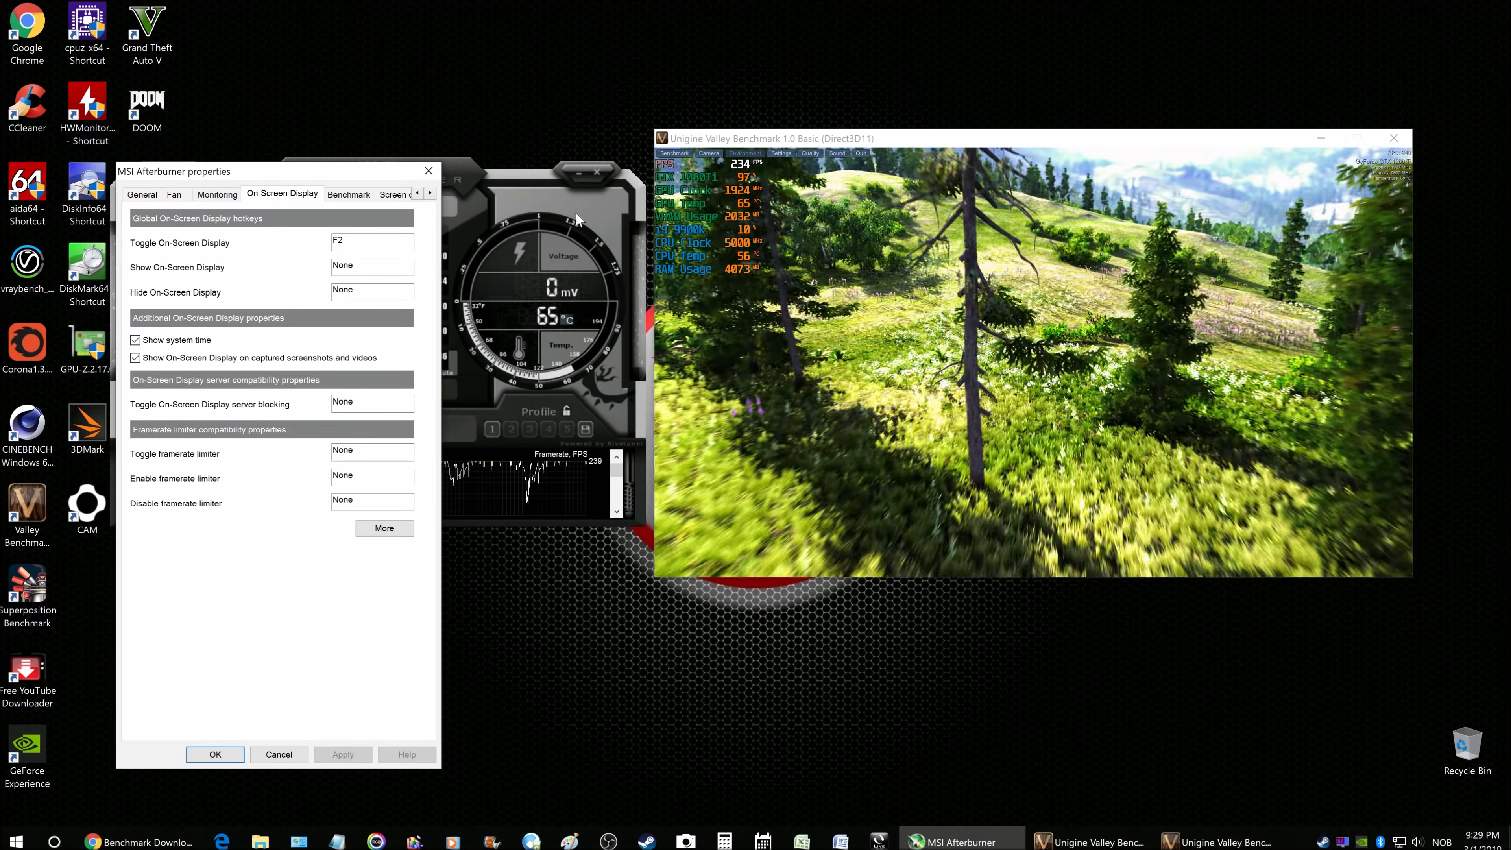
Examine the benchmark recording hotkeys, the screen capture settings and the video capture settings
left_click(338, 197)
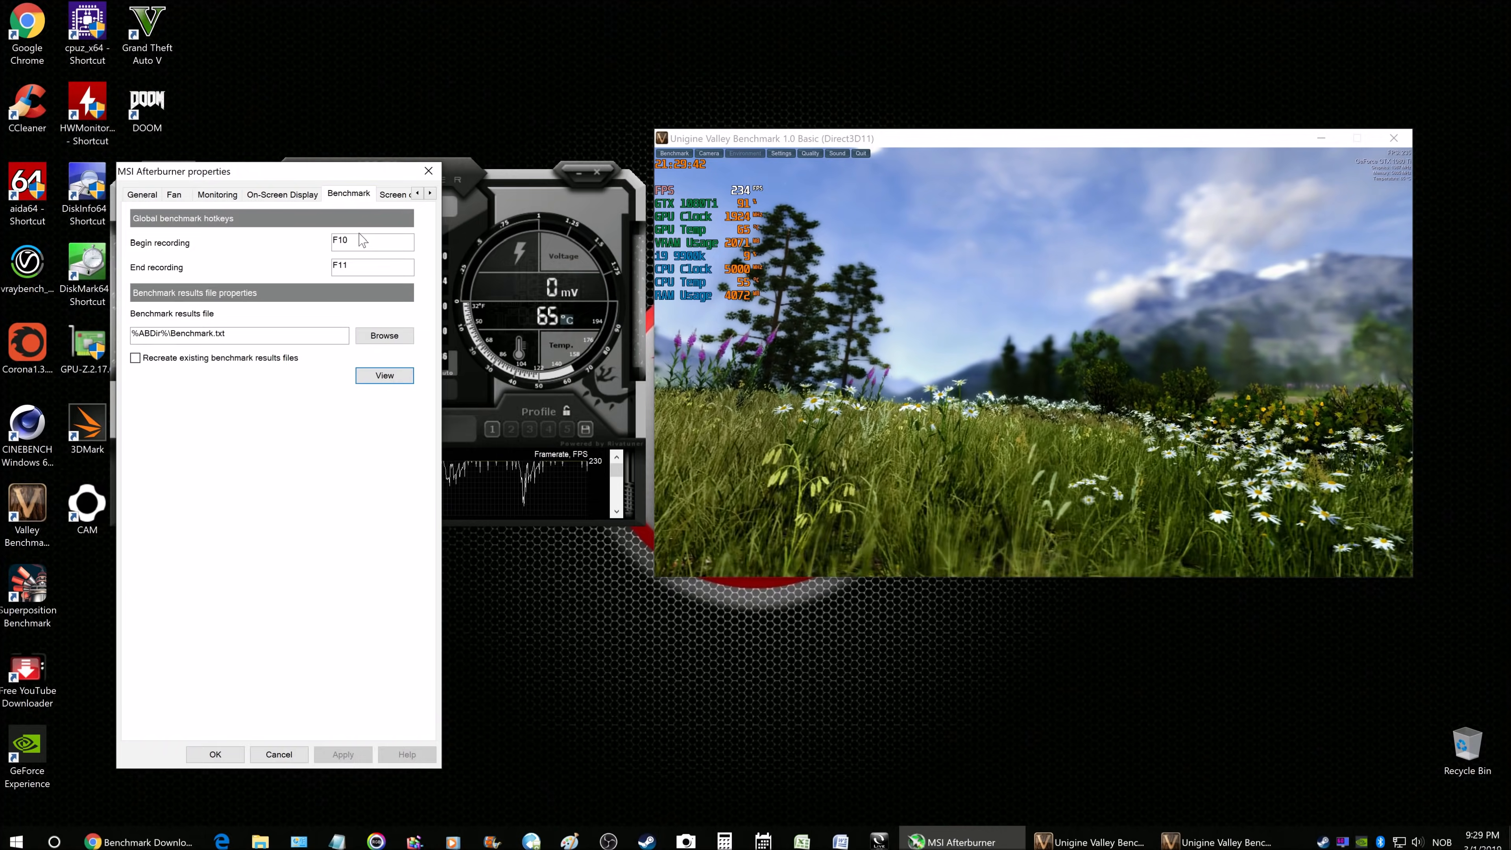
mouse_move(361, 250)
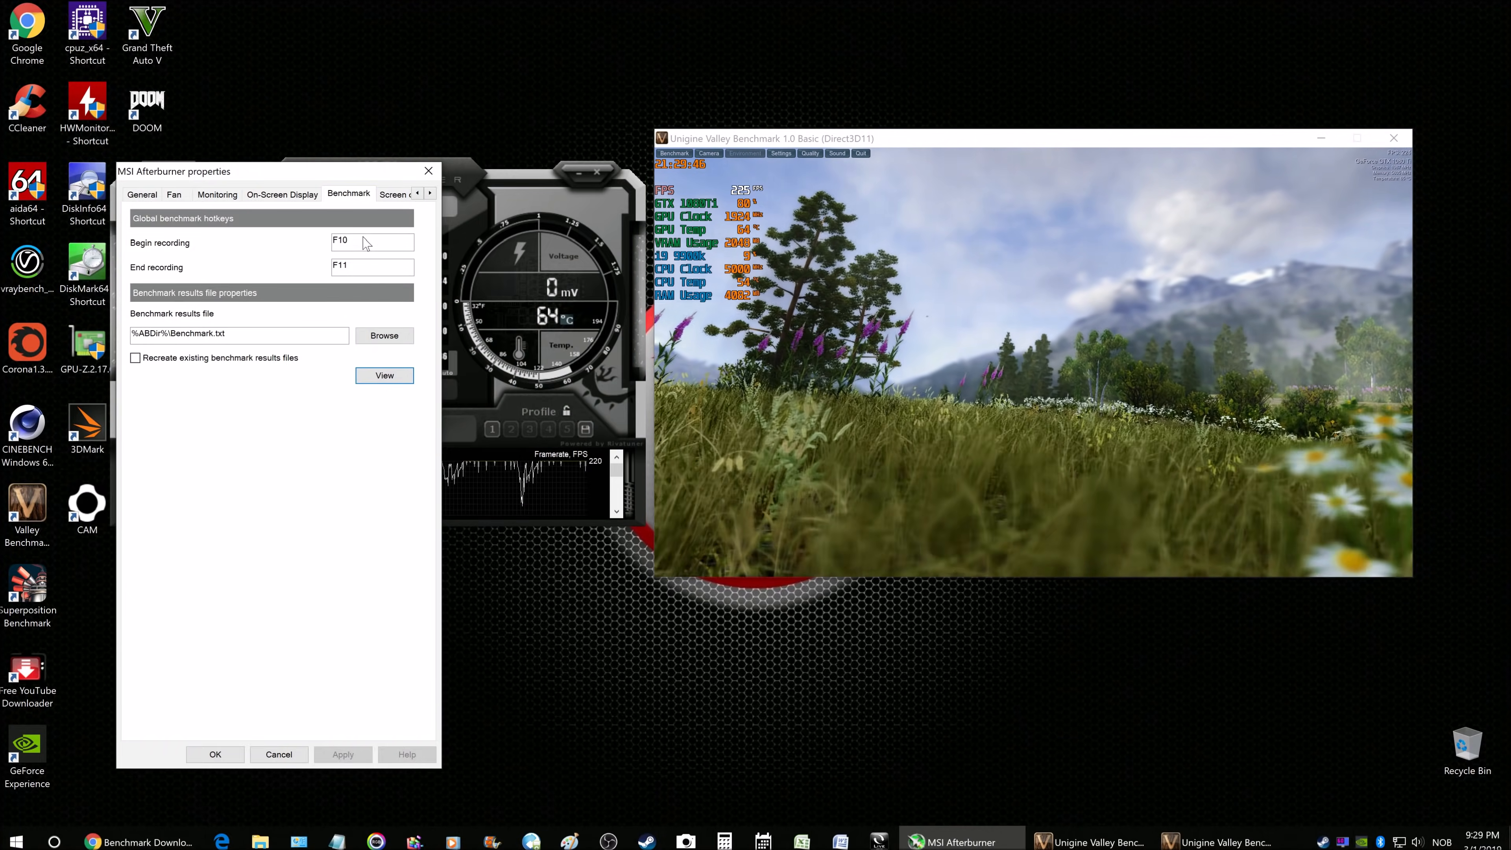
left_click(361, 246)
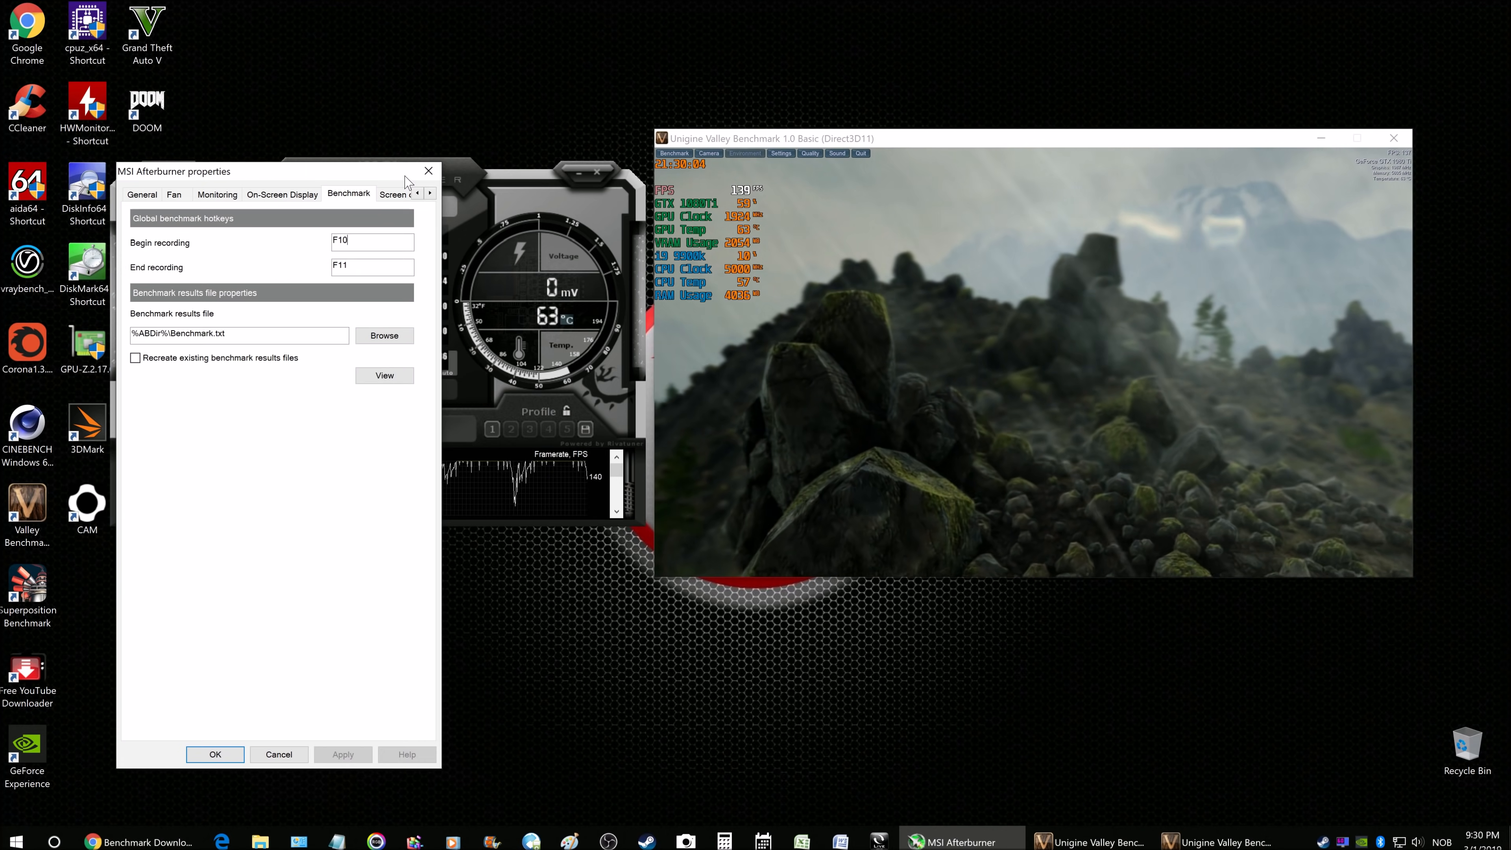
left_click(398, 195)
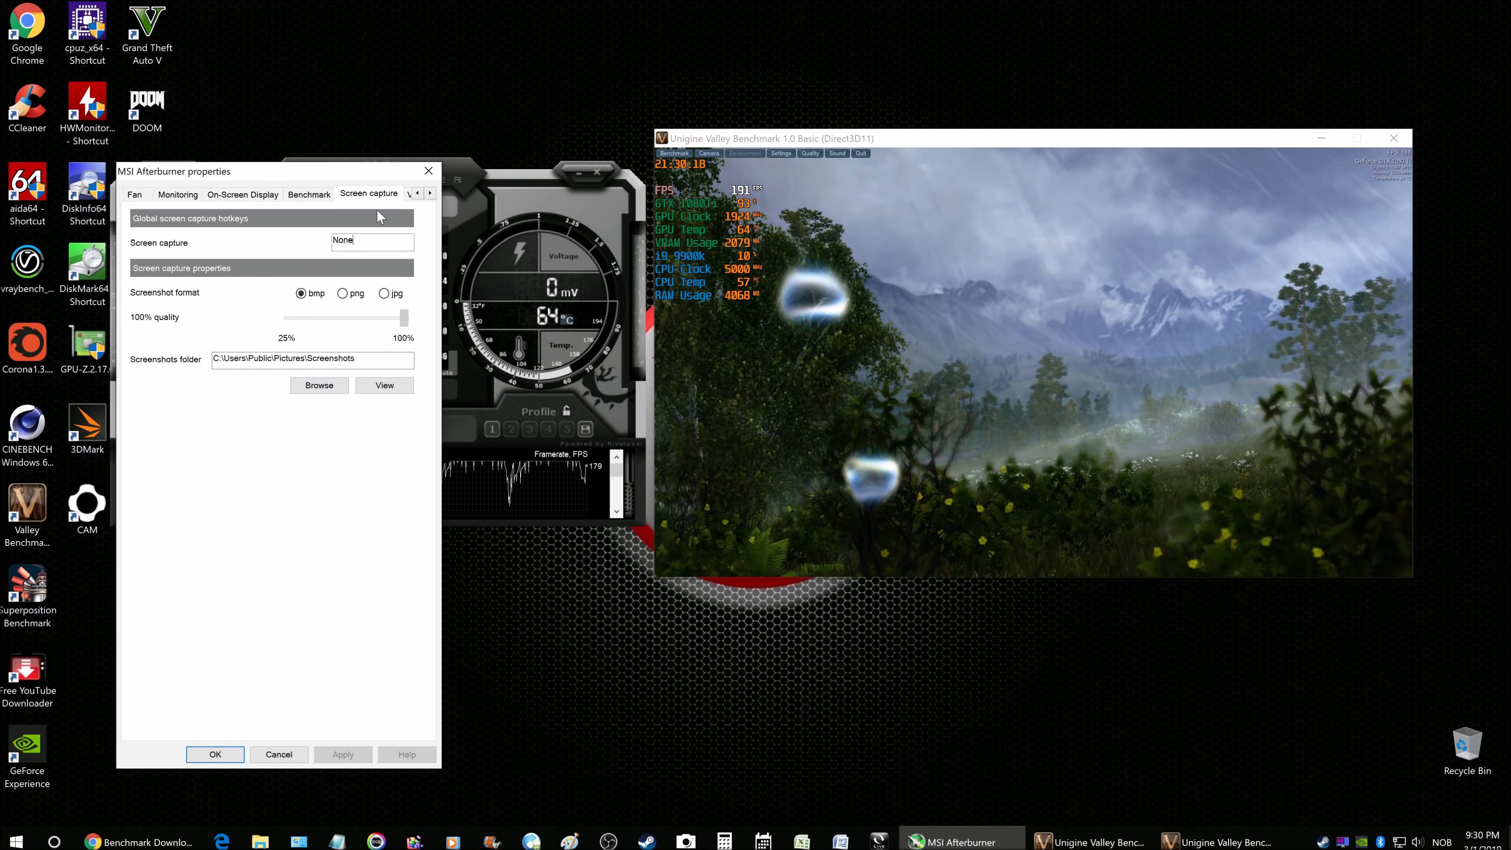
left_click(430, 192)
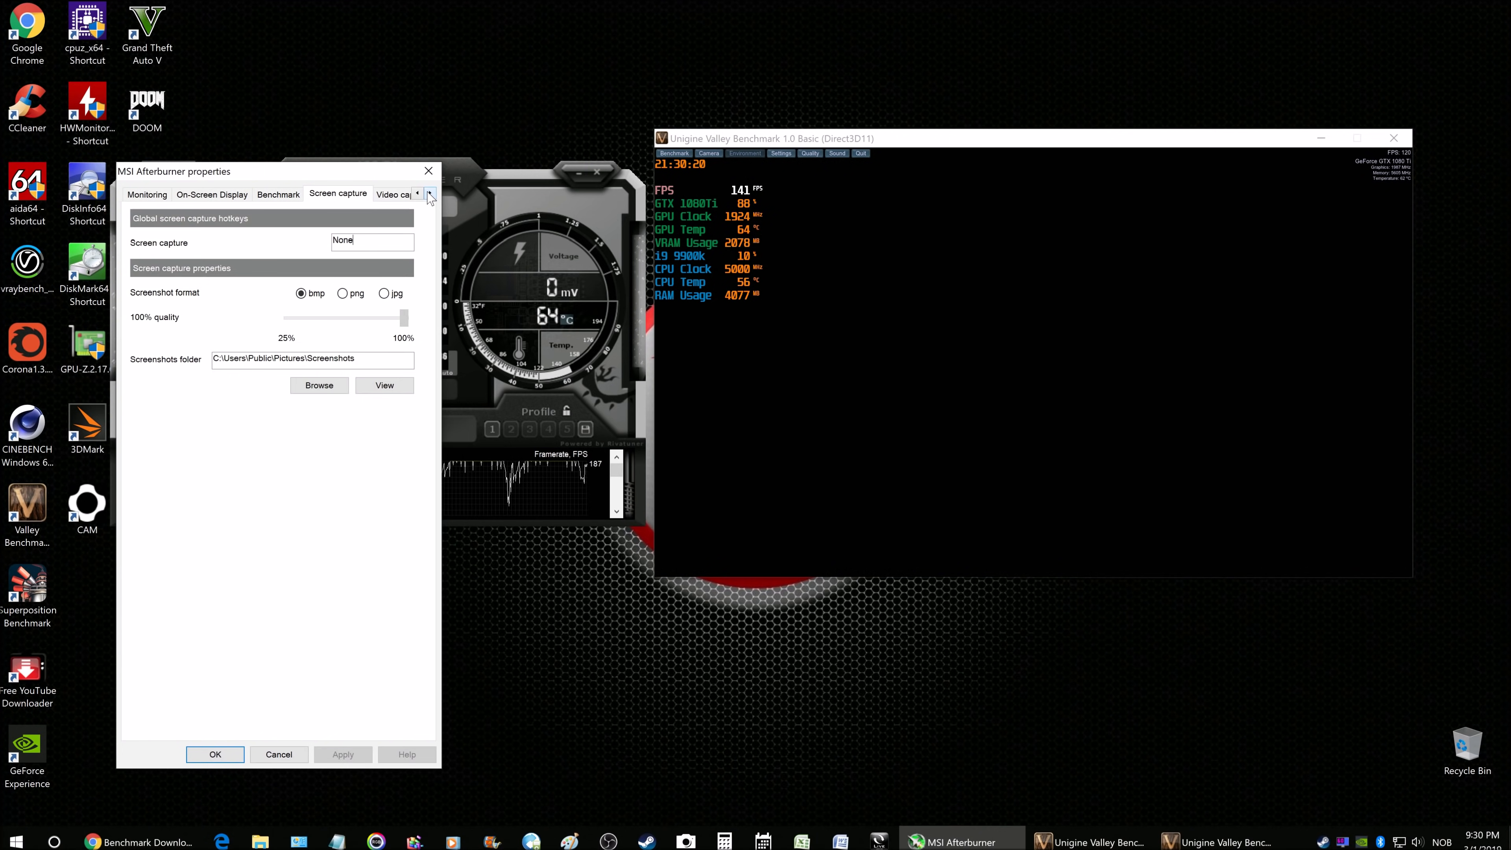
left_click(429, 192)
left_click(348, 195)
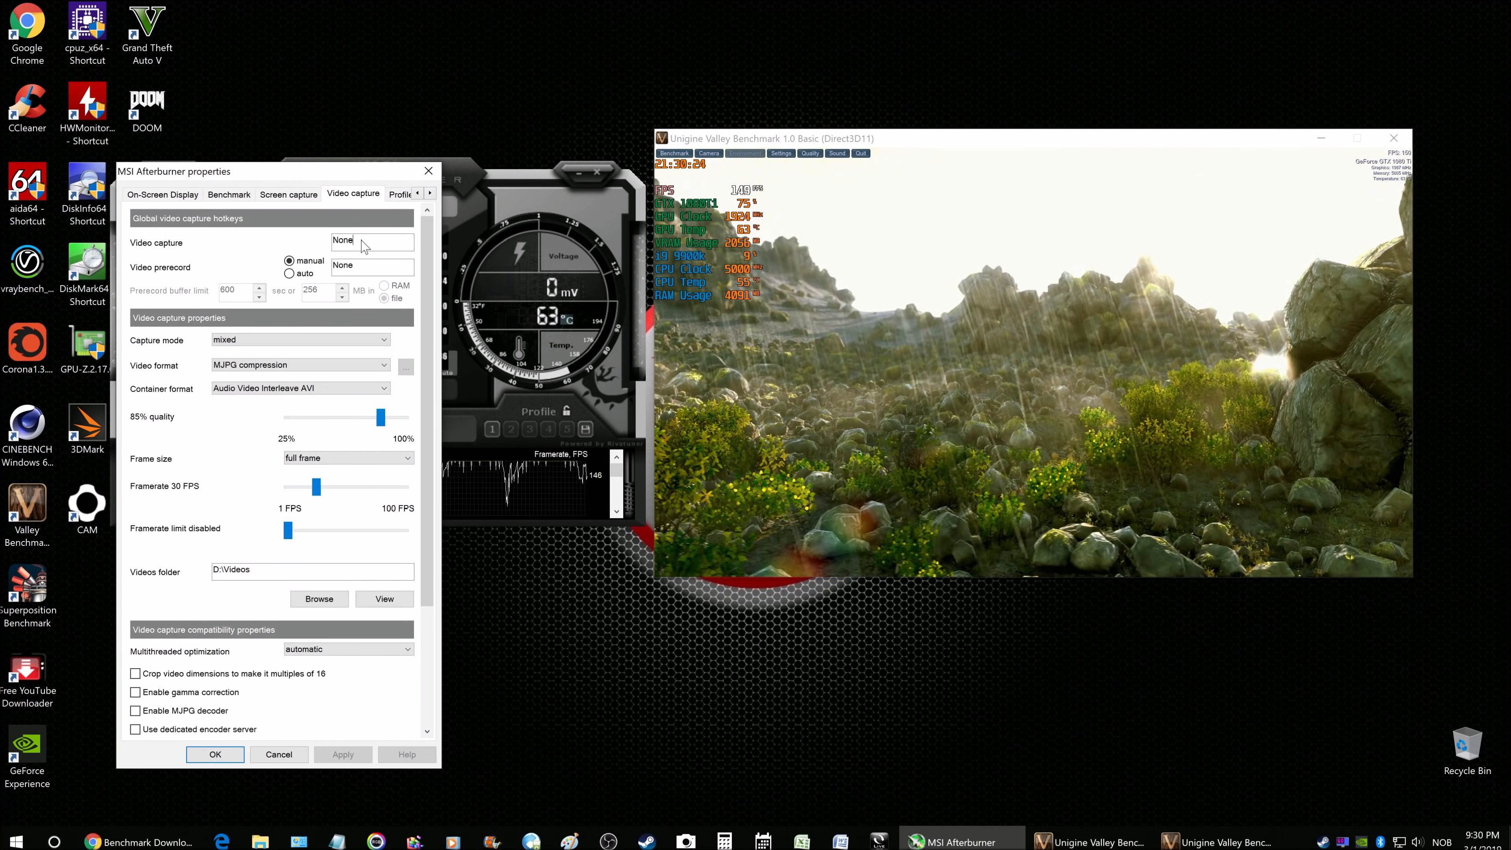
mouse_move(361, 247)
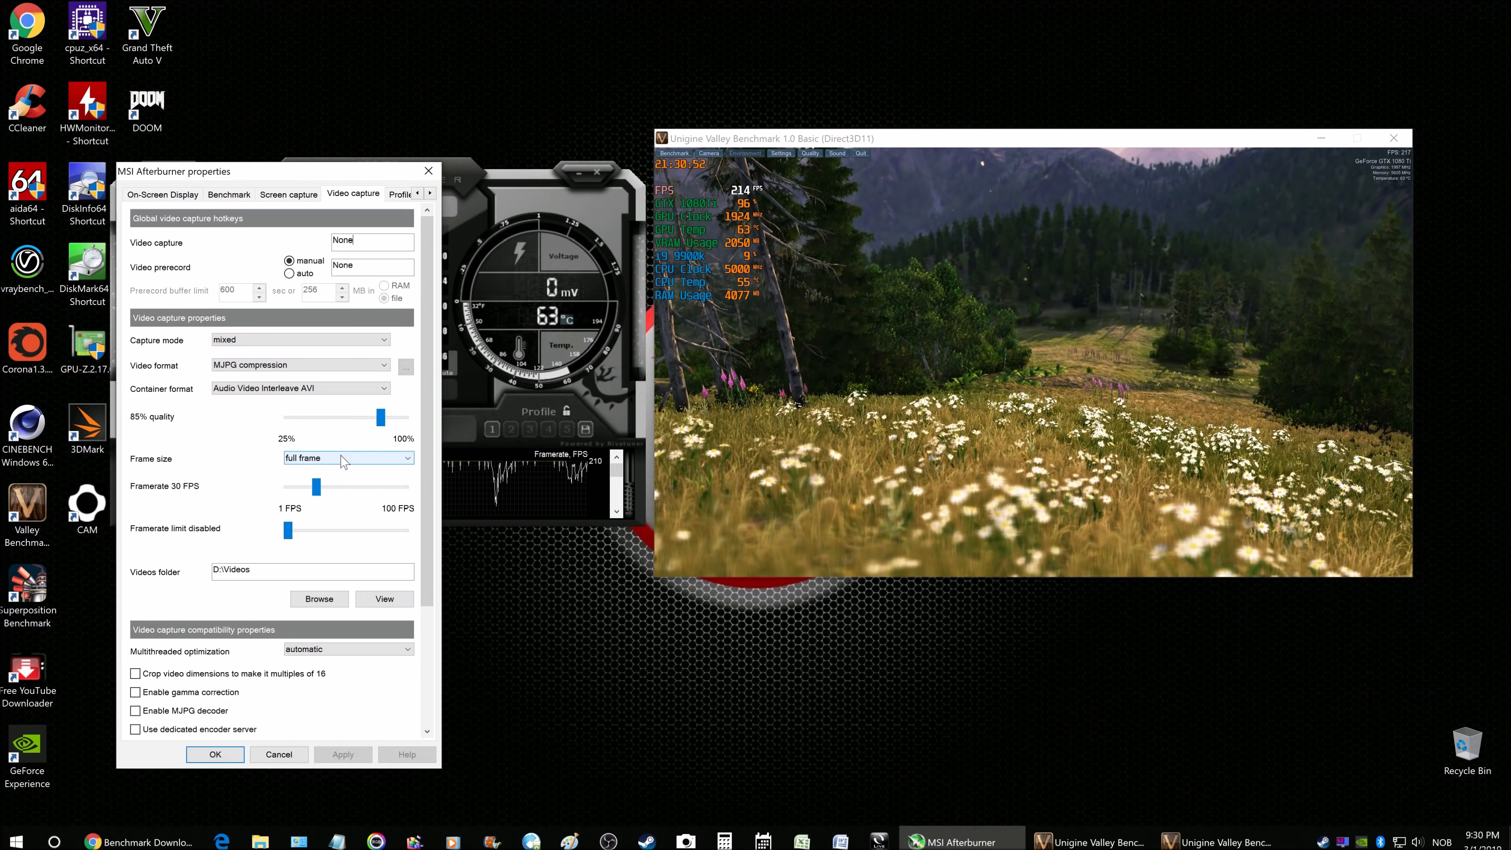
Keep the video capture frame size at full frame, enable gamma correction, and apply the change
left_click(350, 458)
left_click(327, 469)
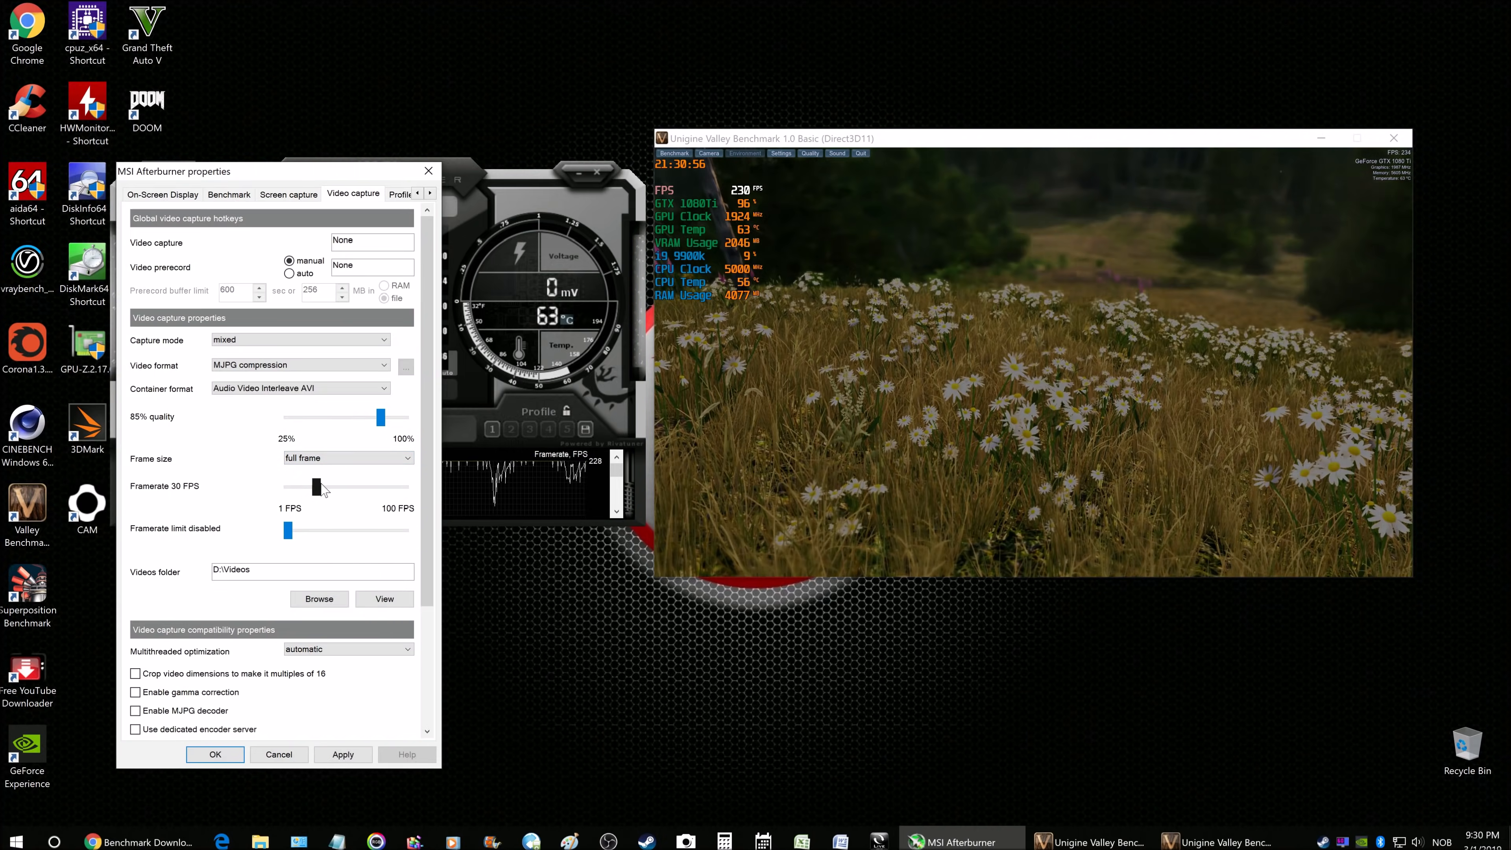
mouse_move(320, 491)
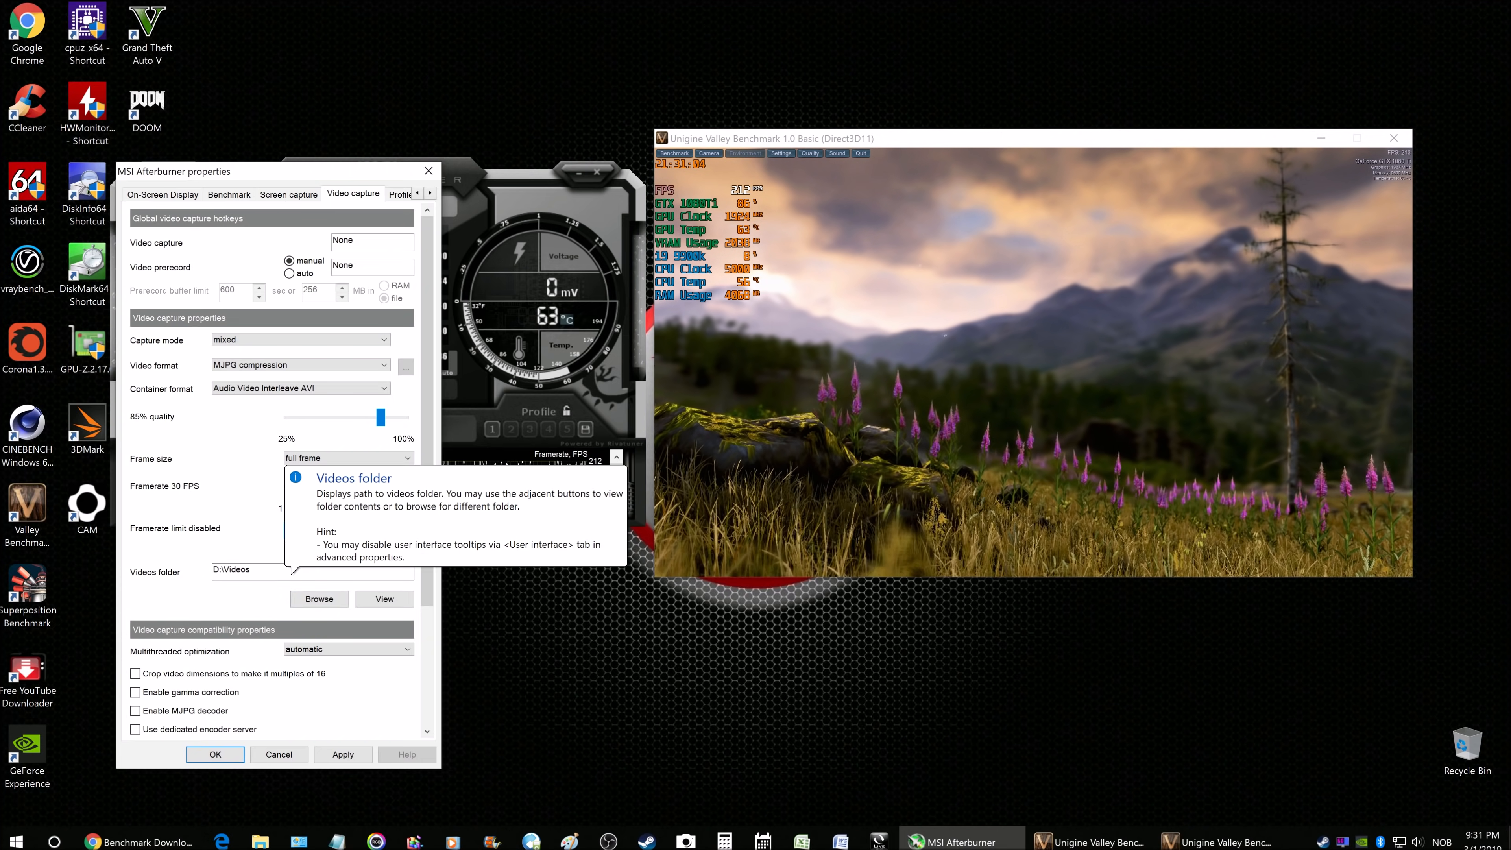
left_click(141, 692)
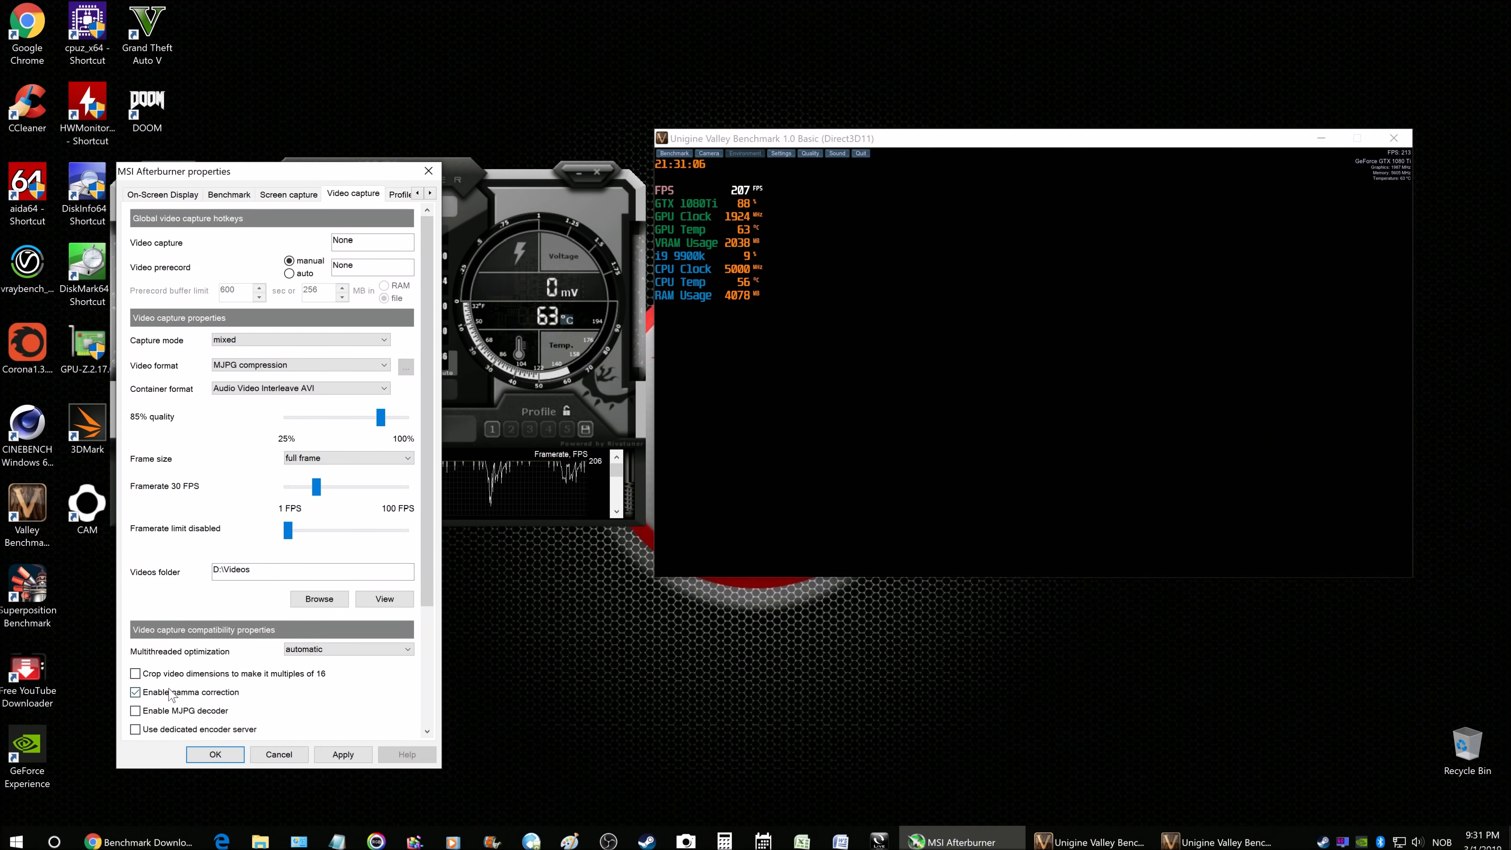
left_click(351, 755)
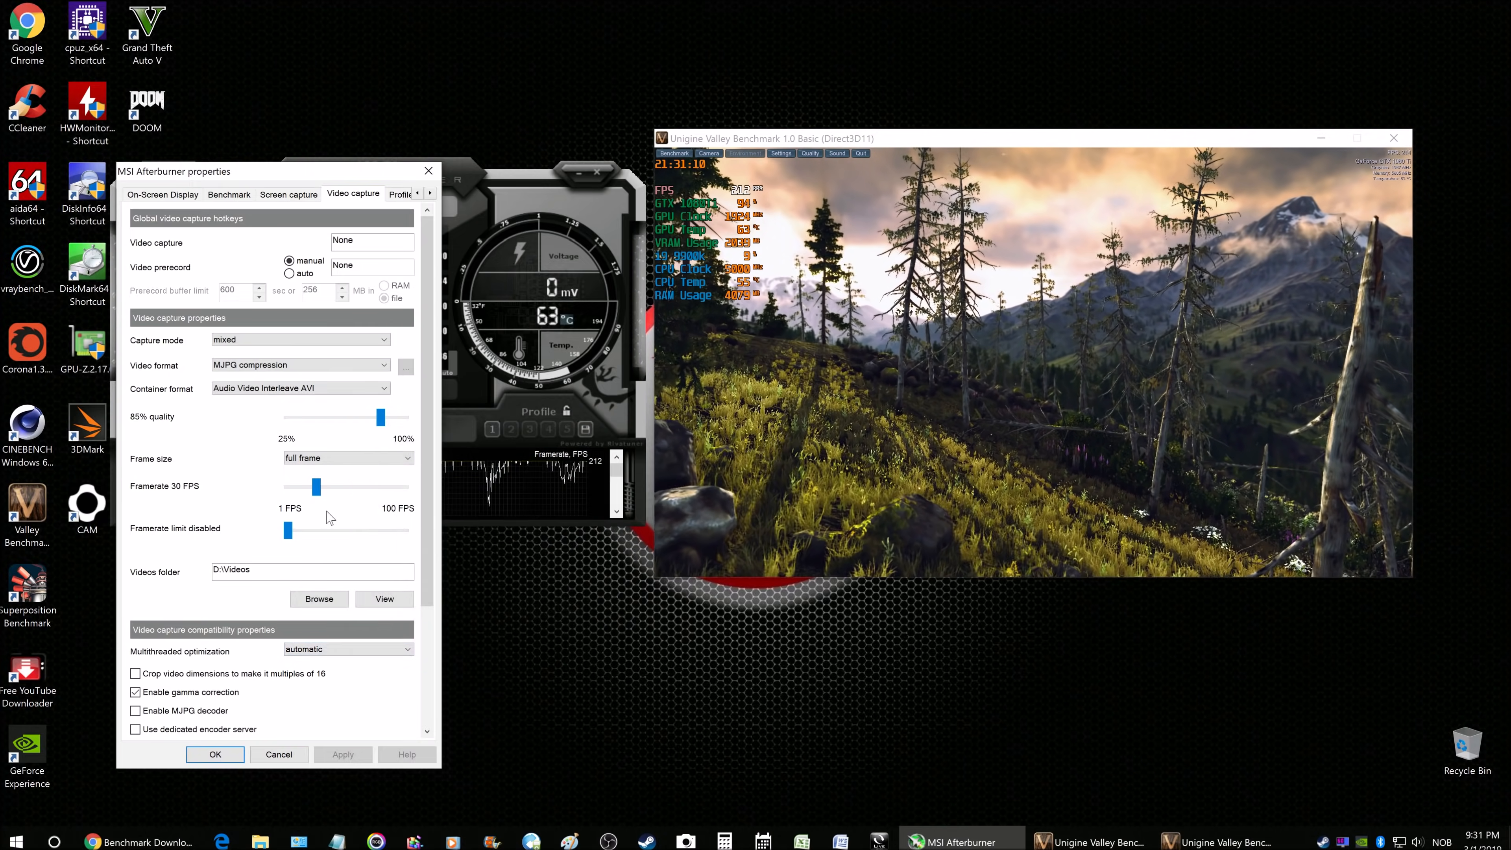
Check the profile settings, and bring up the user interface settings with the properties dialog moved clear of the main Afterburner window
left_click(400, 195)
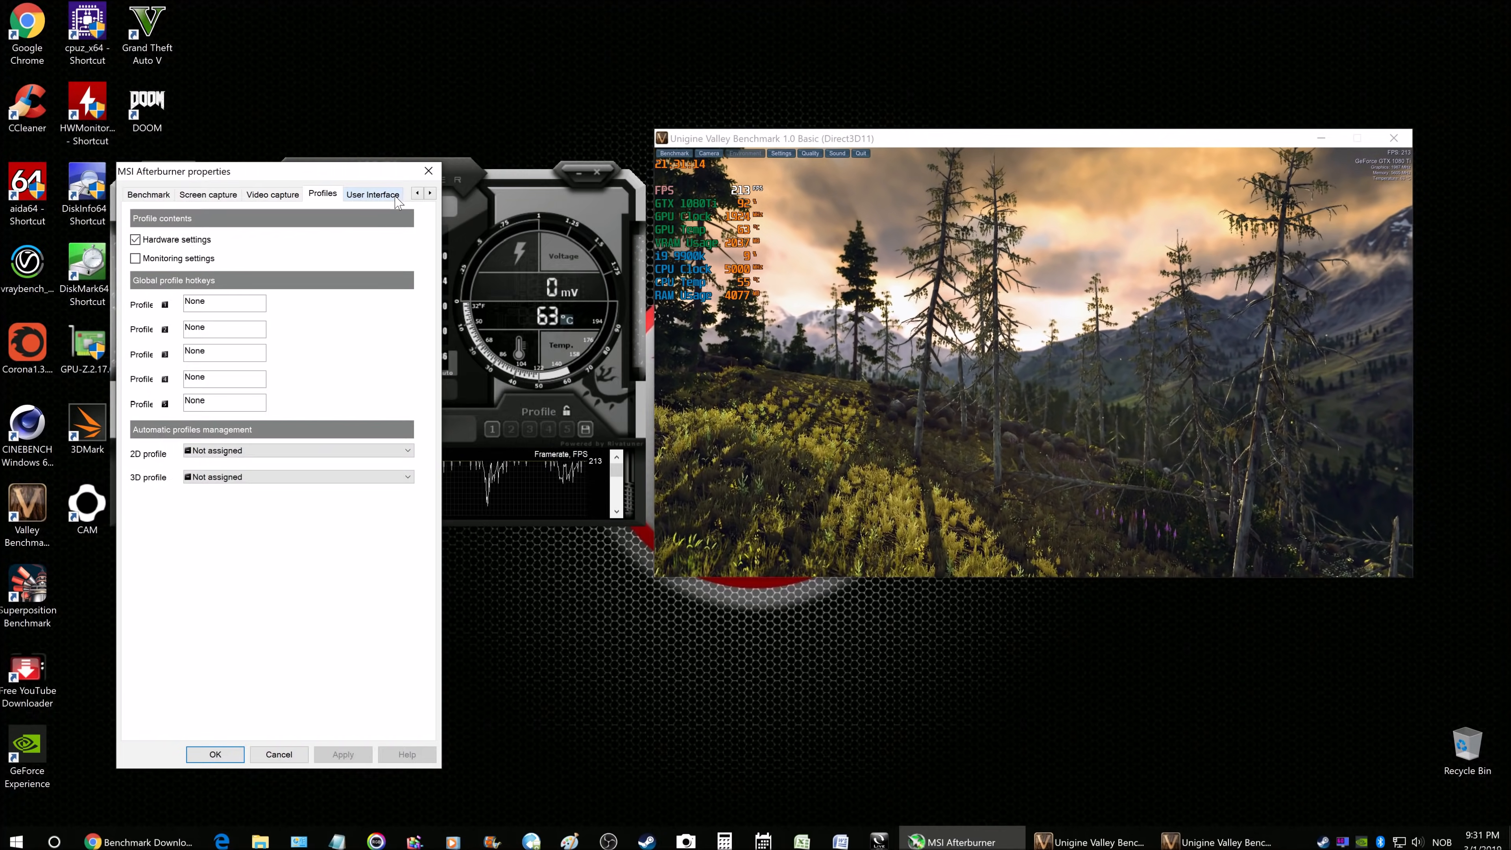
left_click(398, 197)
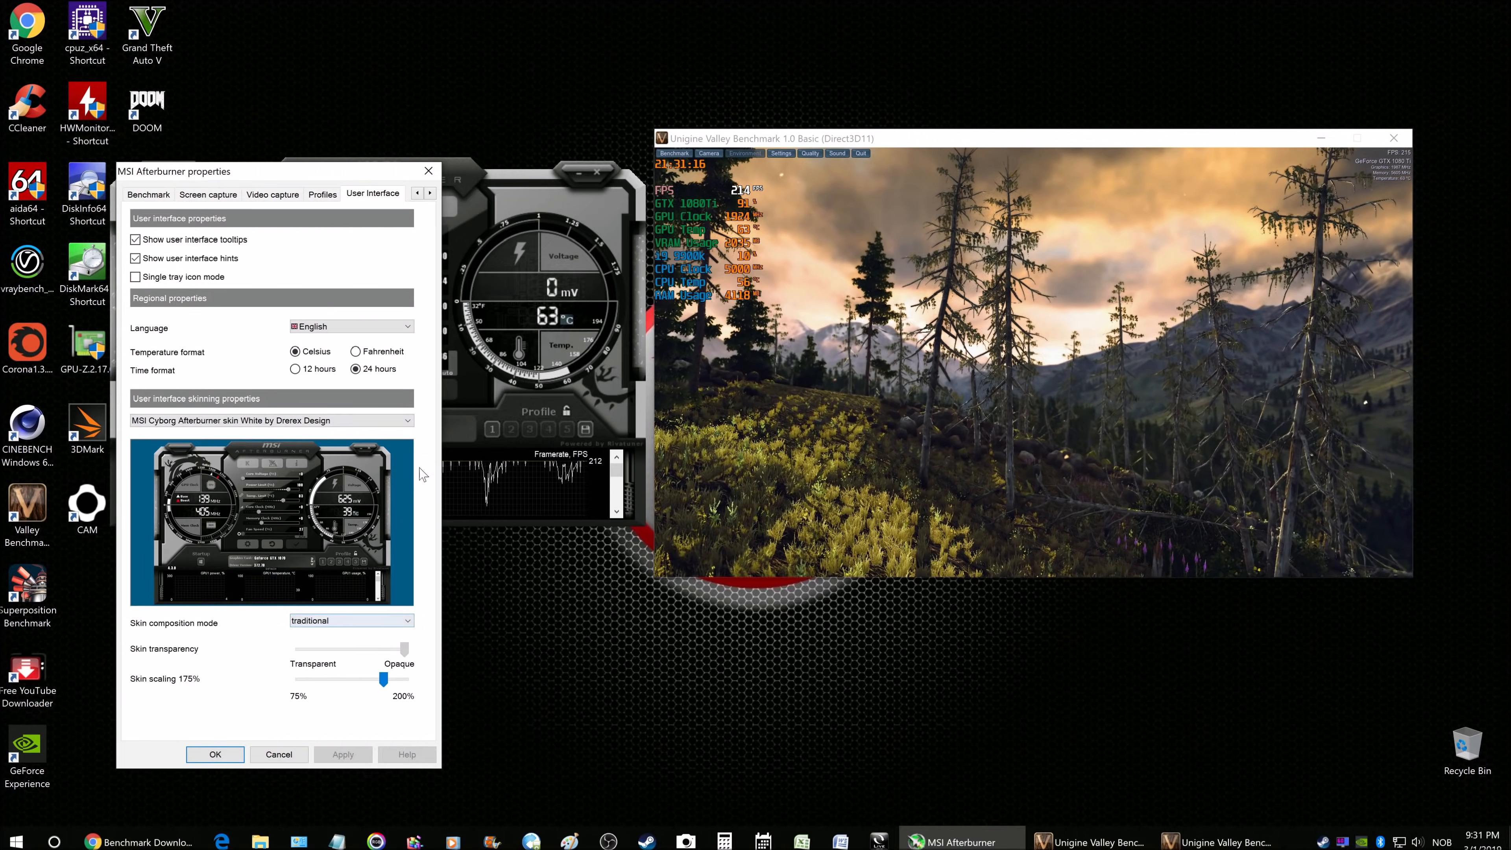
left_click_drag(282, 171, 903, 182)
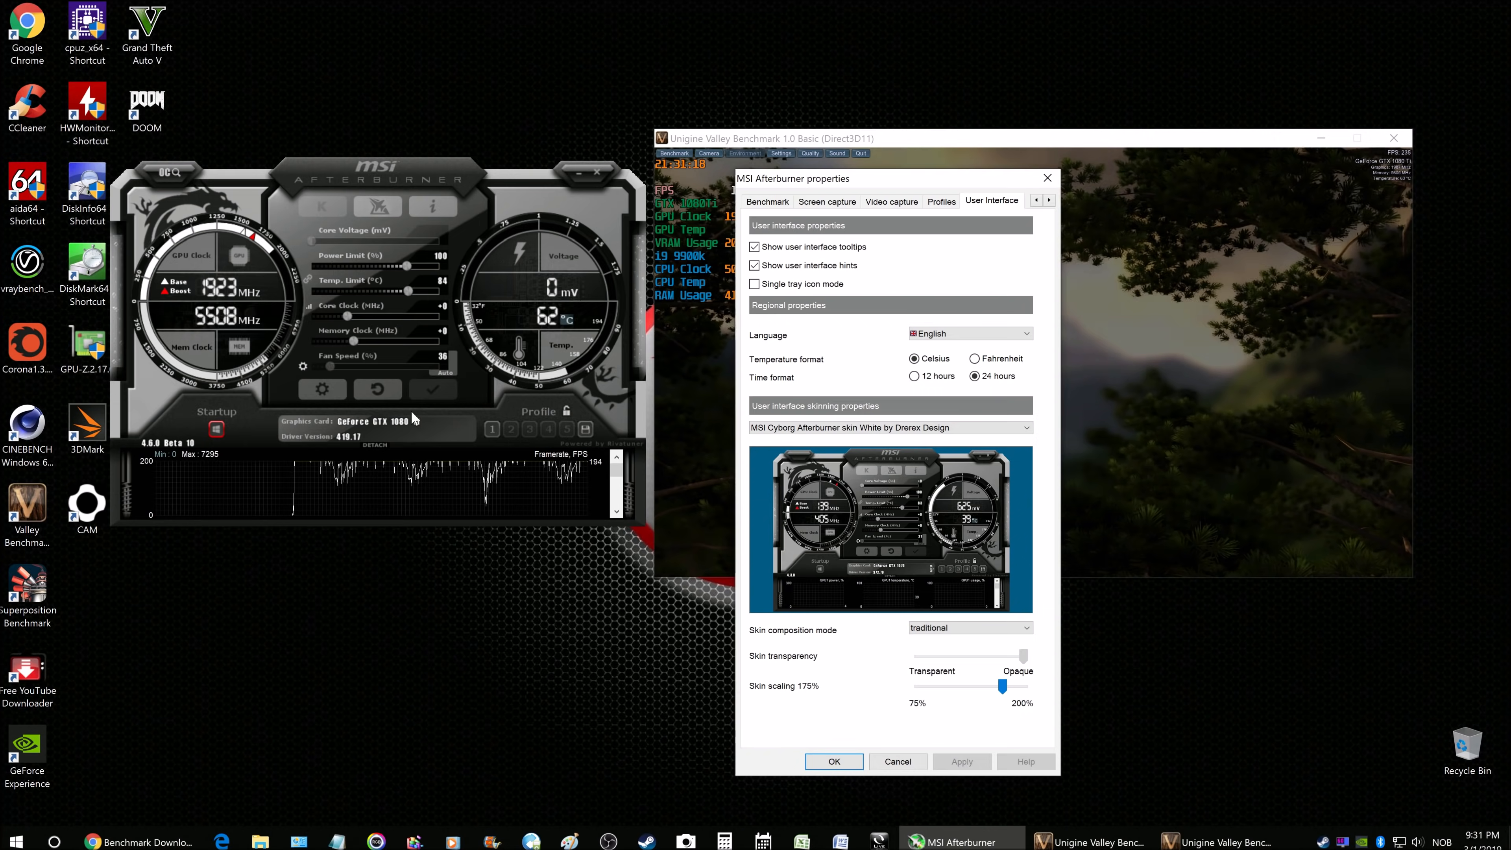
Try a skin scaling of 179%, and set it back to 175% and apply it
mouse_move(1009, 698)
left_mouse_down()
mouse_move(964, 695)
mouse_move(1007, 695)
left_mouse_up()
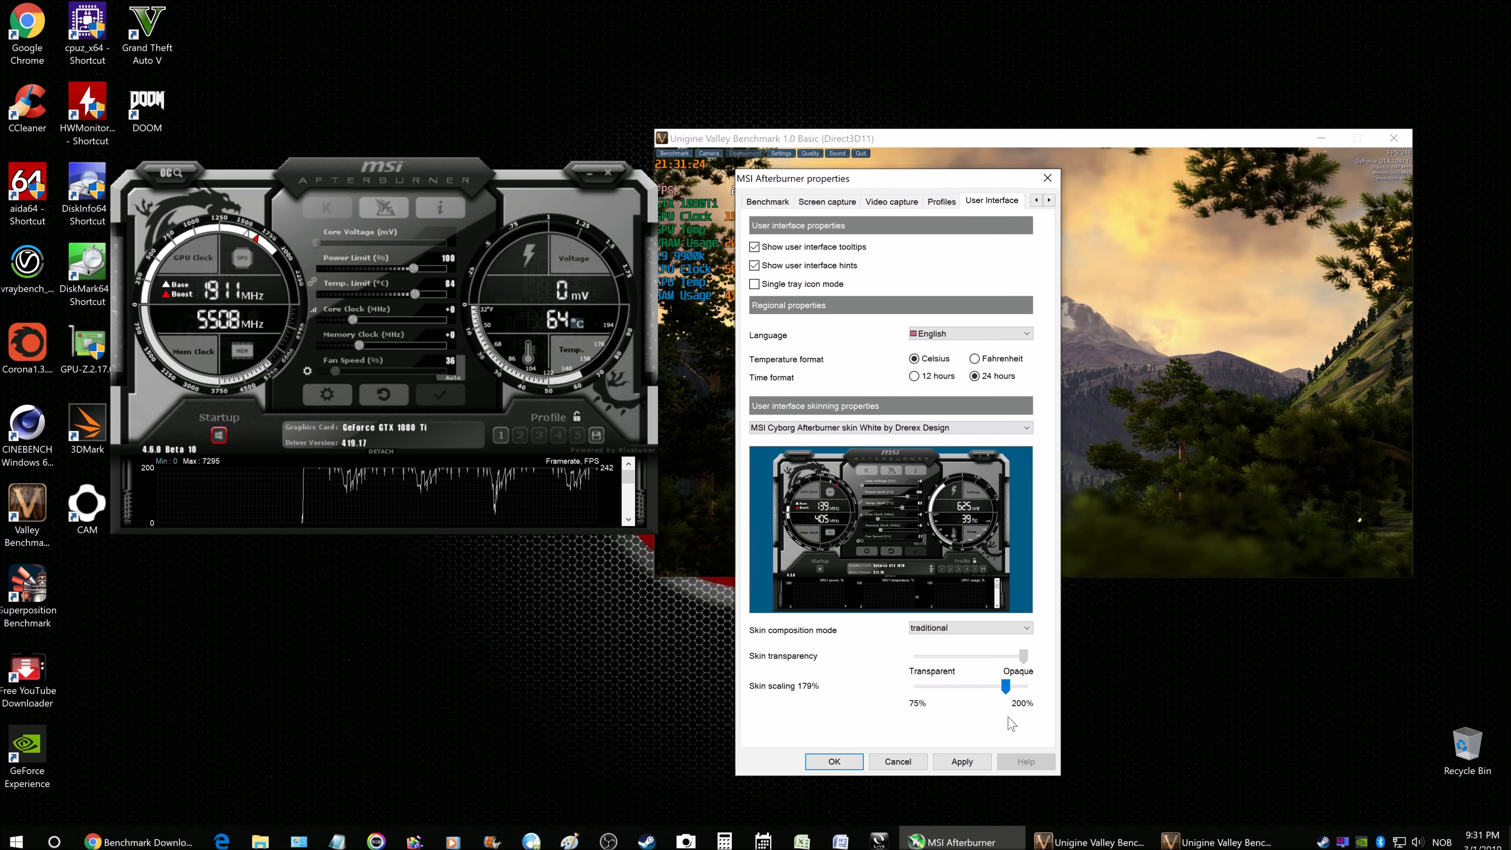
left_click_drag(1007, 689, 1003, 688)
left_click(968, 764)
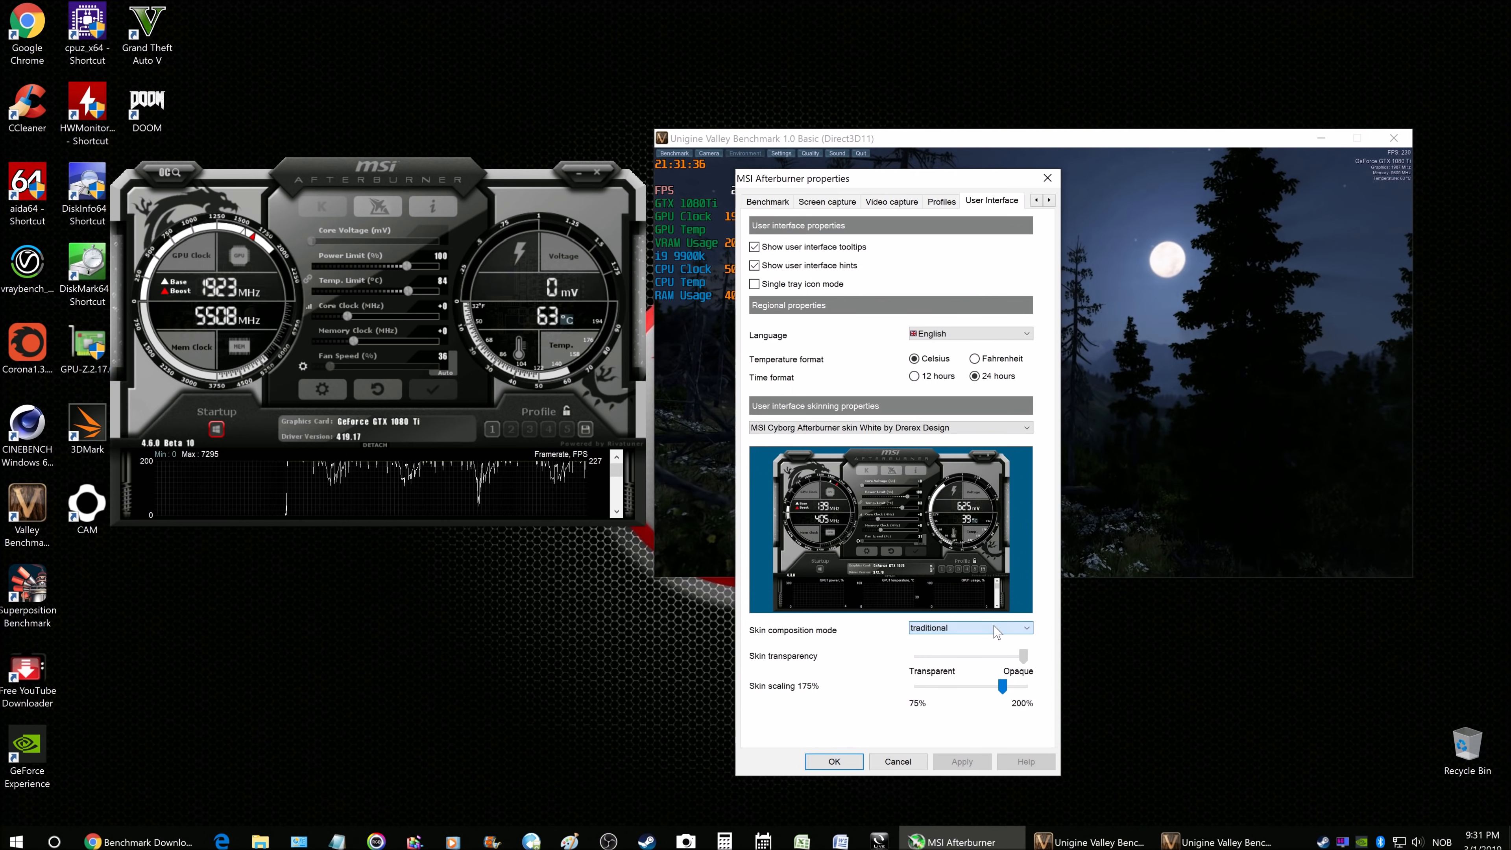
Apply the MSI Cyborg Afterburner skin Red by Drerex Design and close the properties
left_click(916, 430)
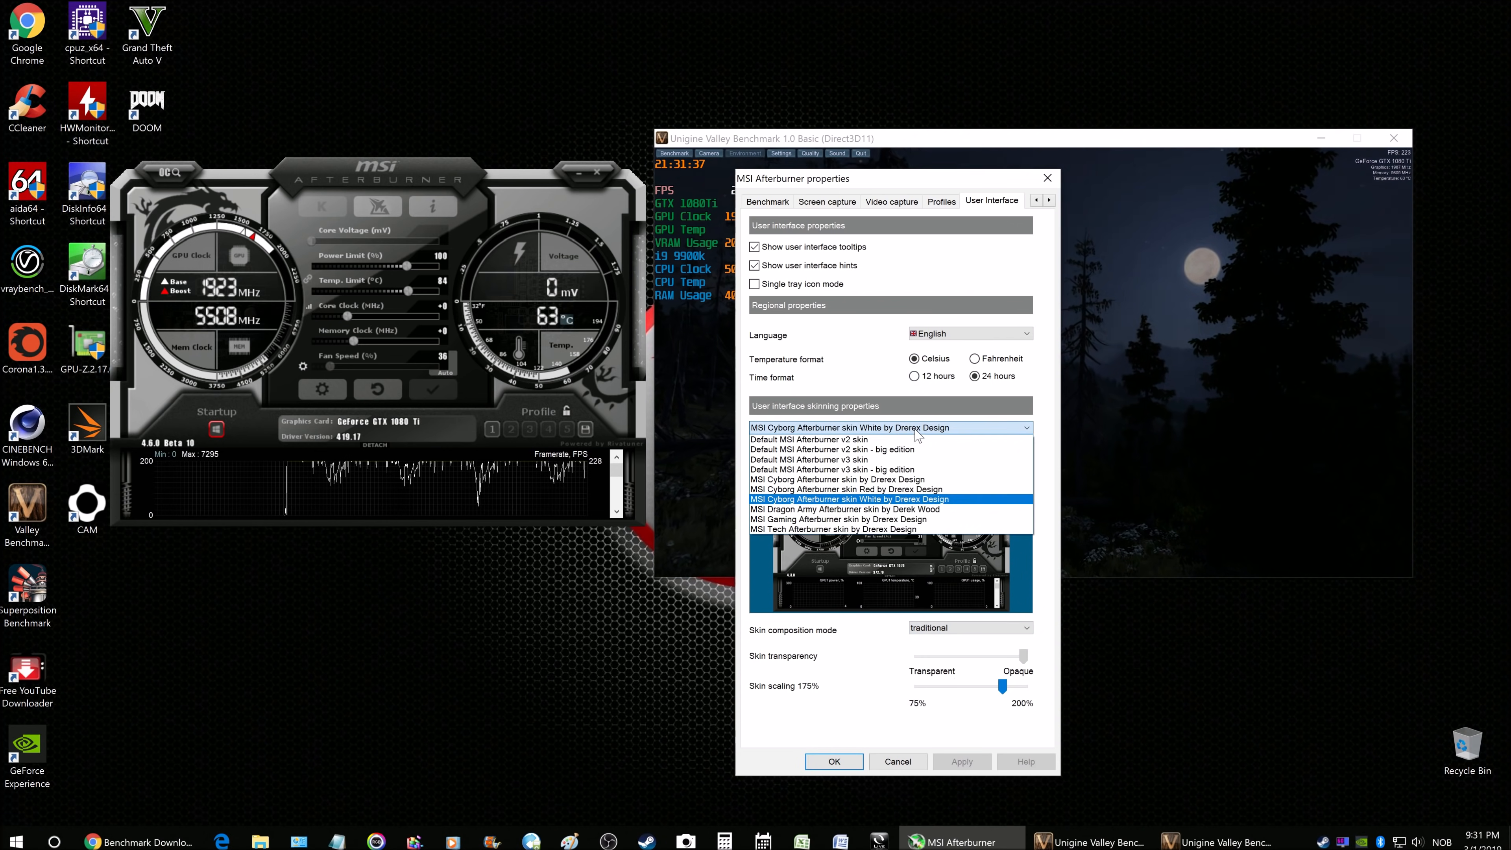
left_click(906, 480)
key("Down")
key("Down")
key("Up")
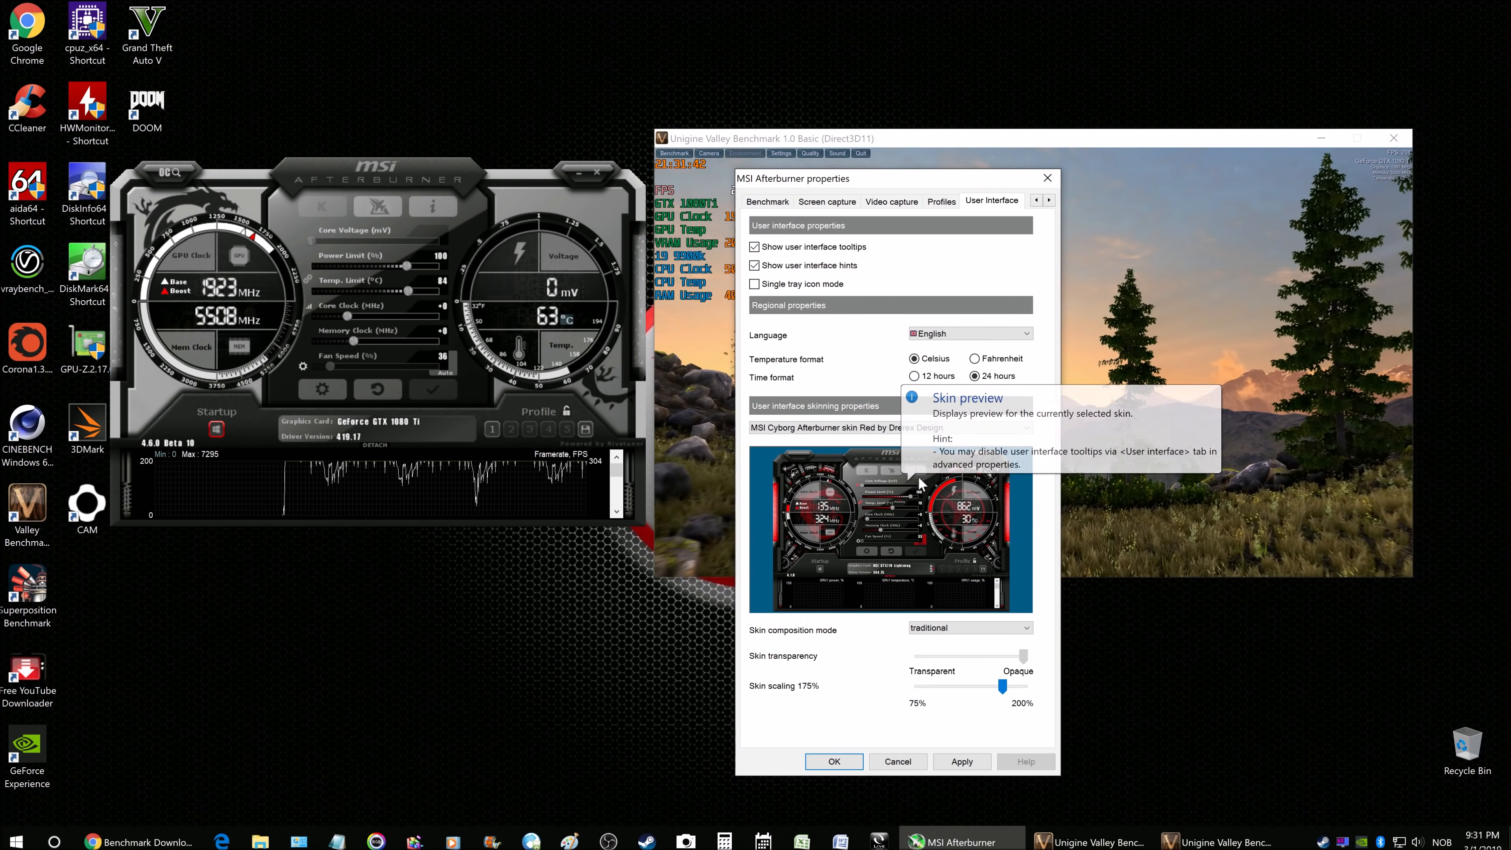
left_click(962, 762)
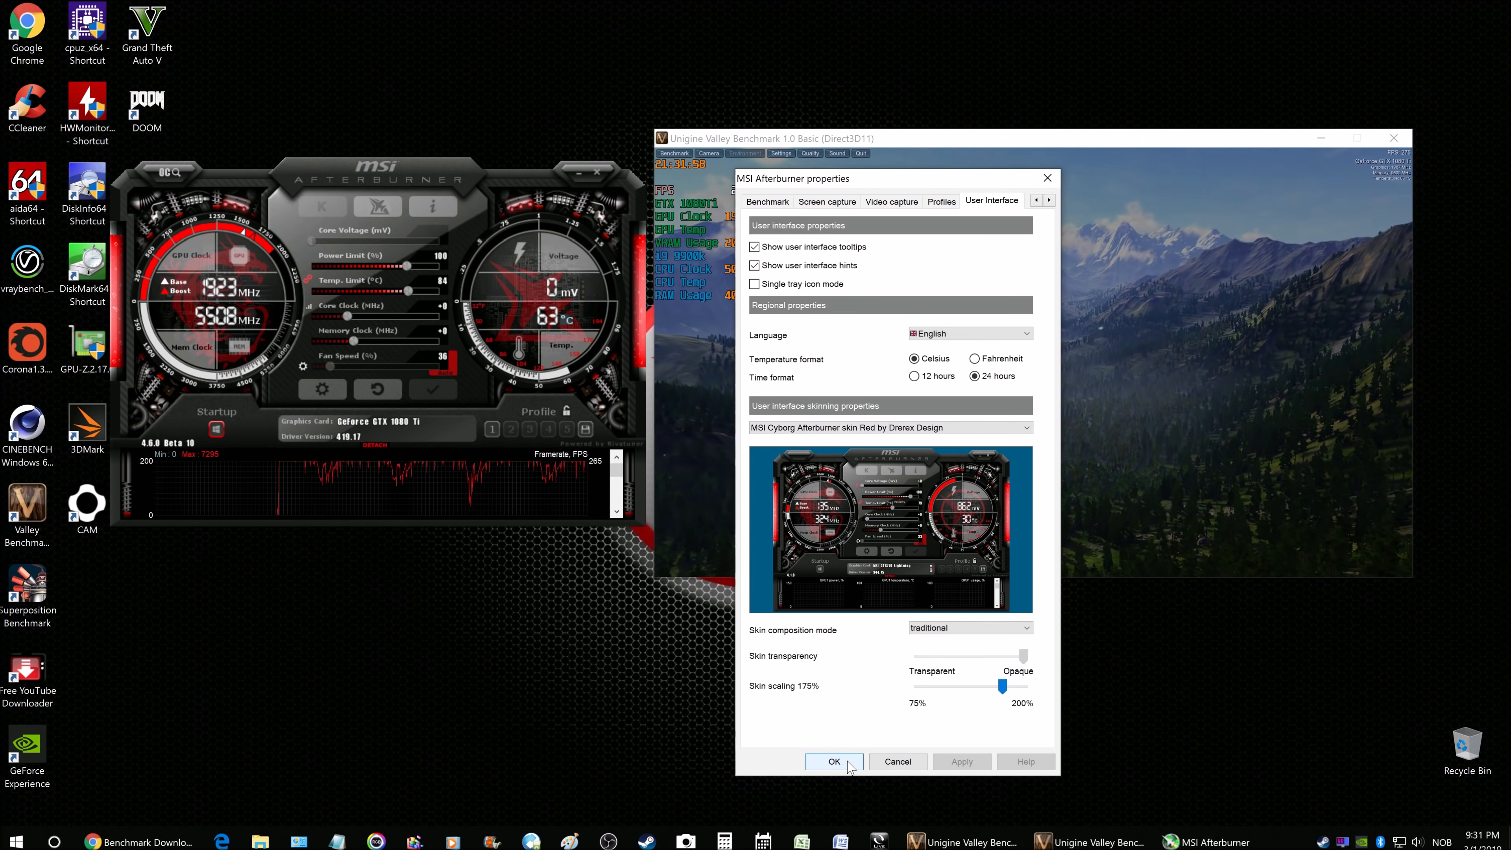
left_click(849, 763)
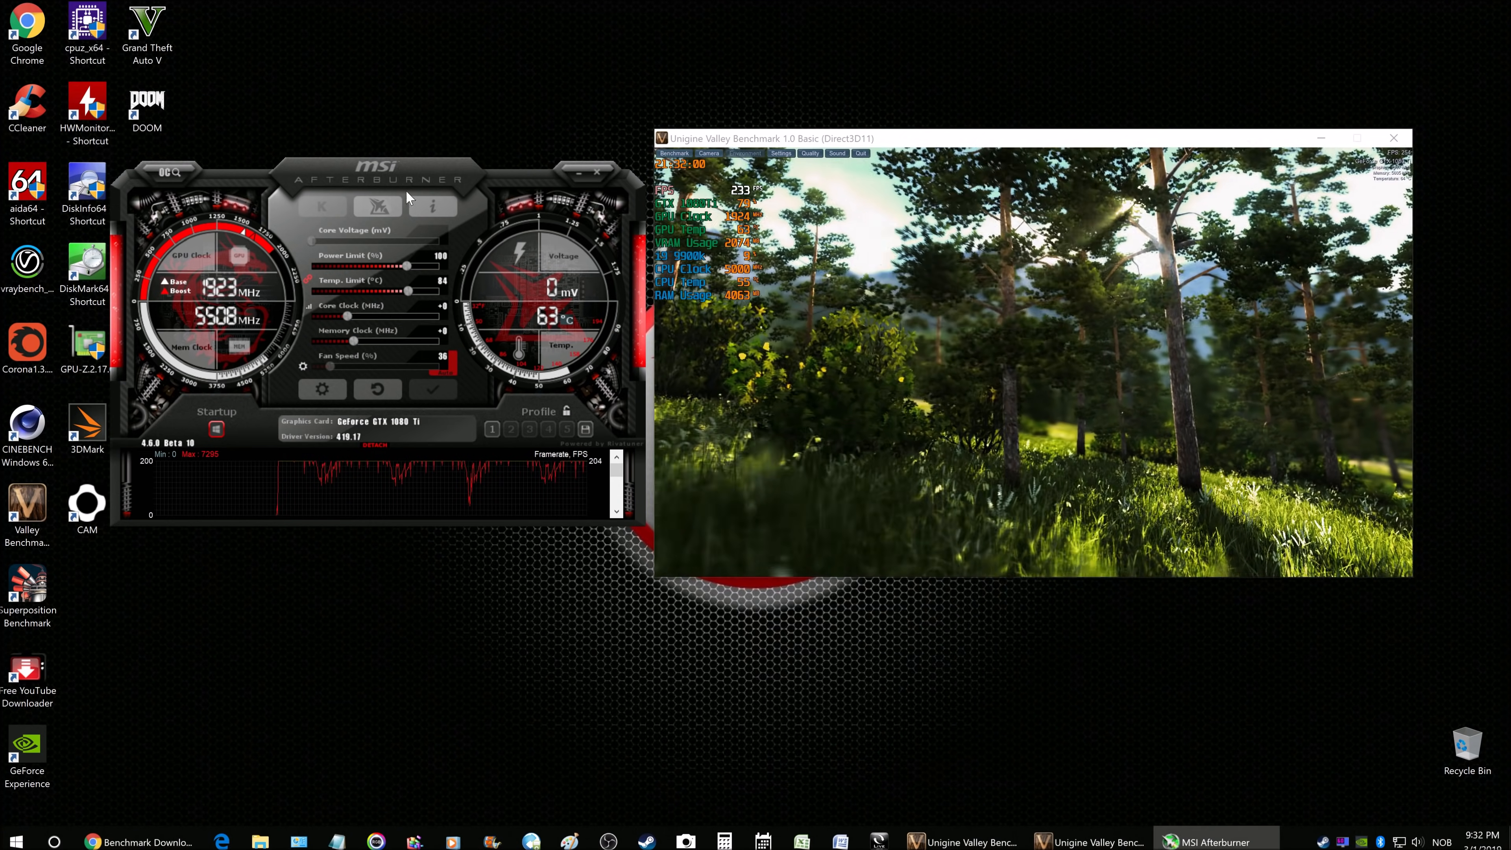